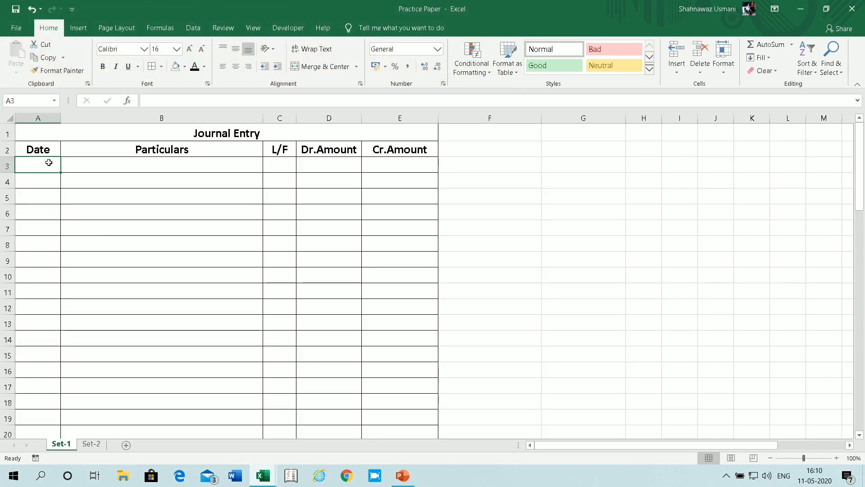
Step: Number the first journal entry 1 in cell A3 and enter "Salary a/c" with a spaced-out "Dr" in B3
{"action": "type", "text": "1"}
{"action": "key", "text": "Tab"}
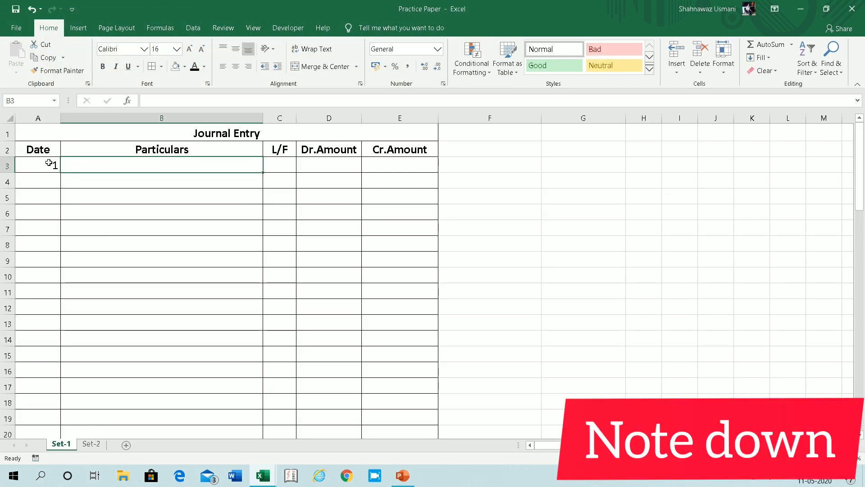
{"action": "type", "text": "Sala"}
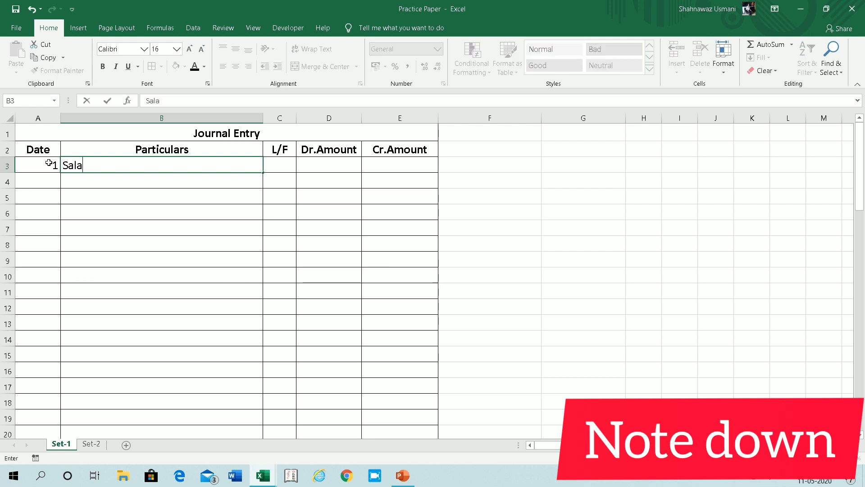
{"action": "type", "text": "ry a/c"}
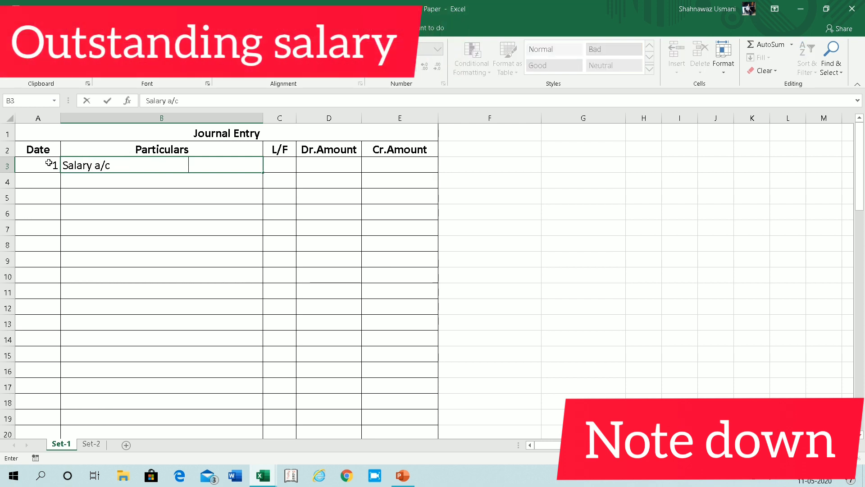
{"action": "type", "text": "                                               Dr"}
{"action": "key", "text": "Return"}
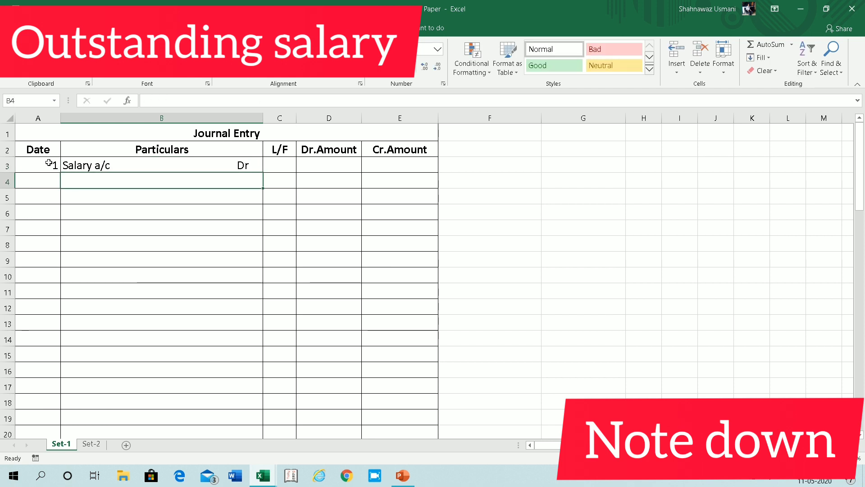
Step: Enter the credit line "To outstanding salary a/c" in cell B4
{"action": "type", "text": "To"}
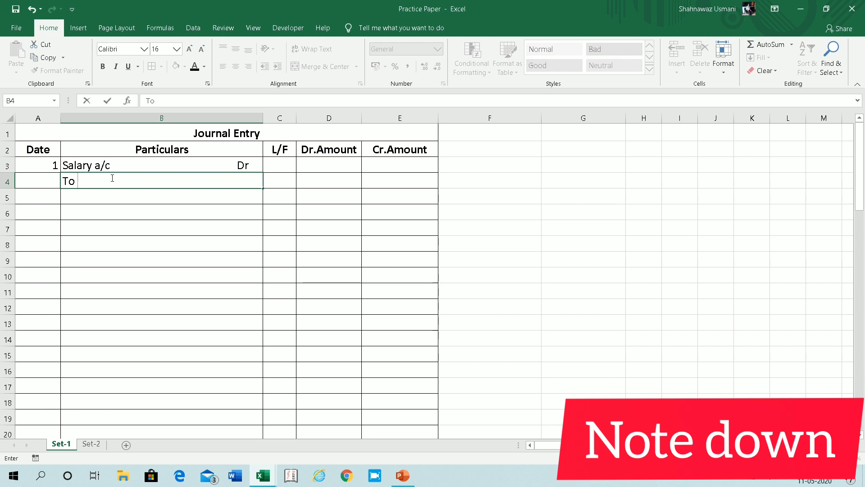
{"action": "type", "text": "outstandi"}
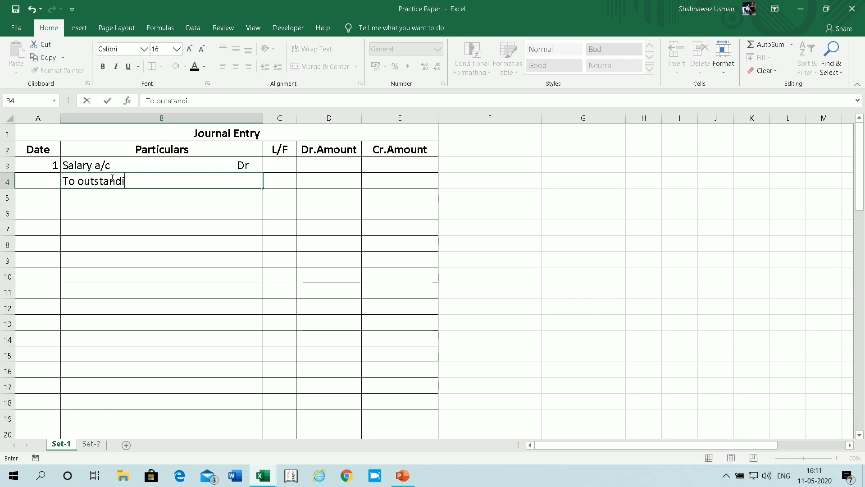
{"action": "type", "text": "ng sala"}
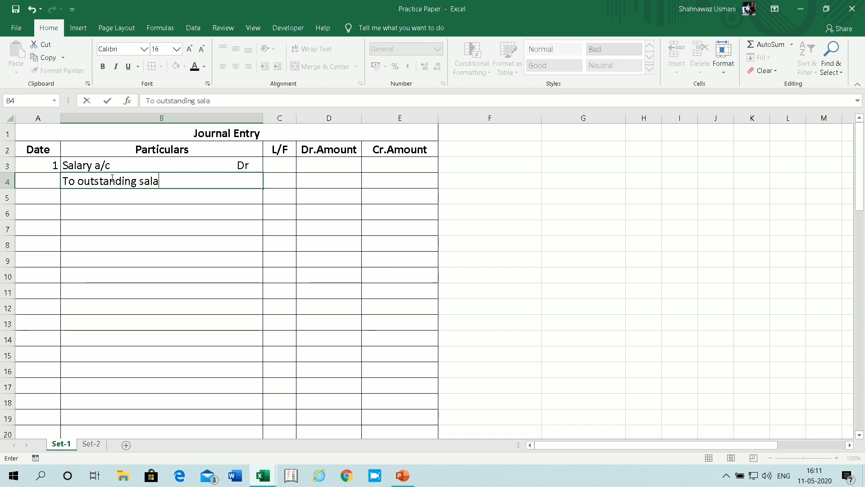
{"action": "type", "text": "ry a/c"}
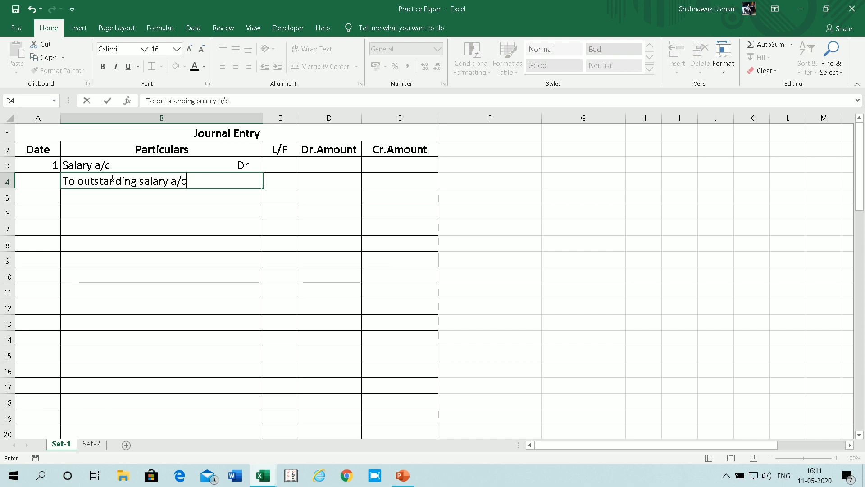
{"action": "key", "text": "Return"}
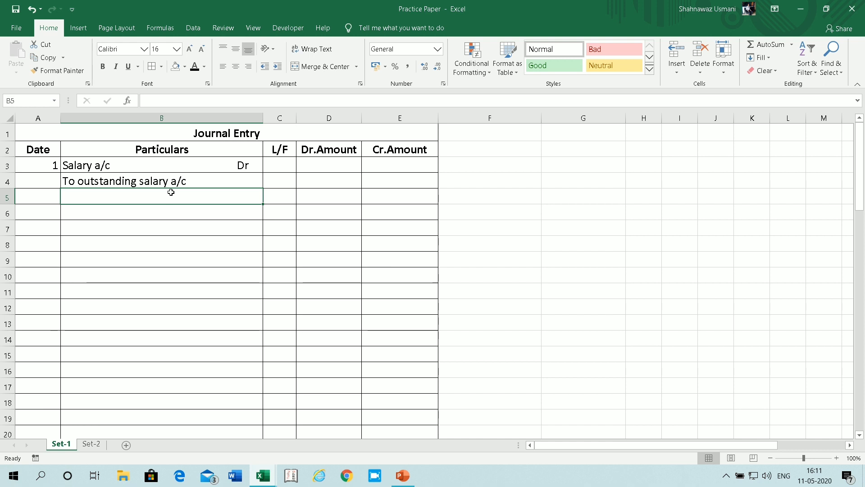
Step: Enter the narration "(being salary due for the month of feb,19)" in cell B5 and widen column B to fit it
{"action": "type", "text": "("}
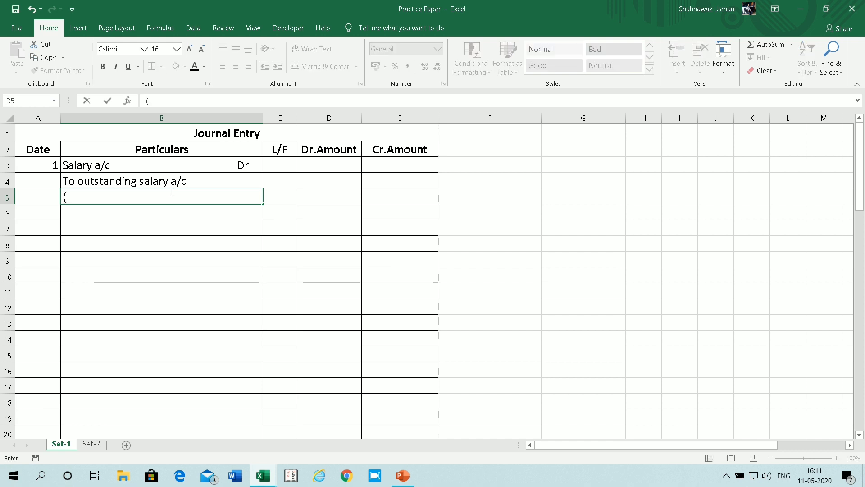
{"action": "type", "text": "being"}
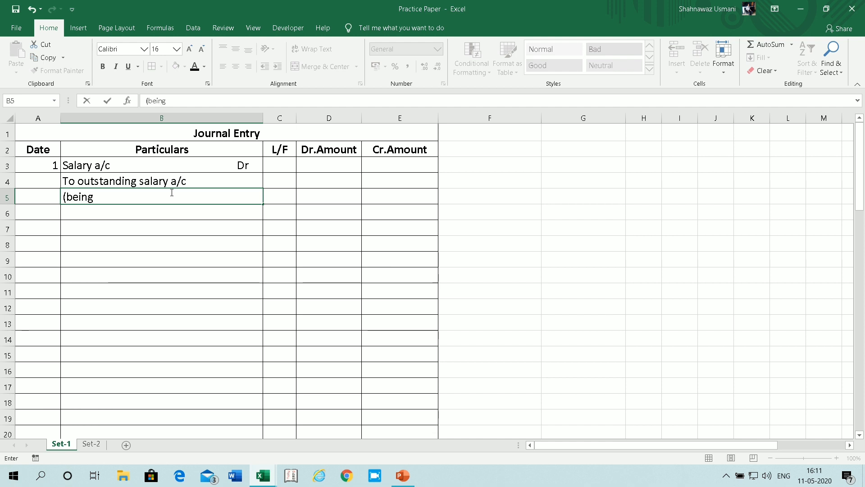
{"action": "type", "text": " salary due "}
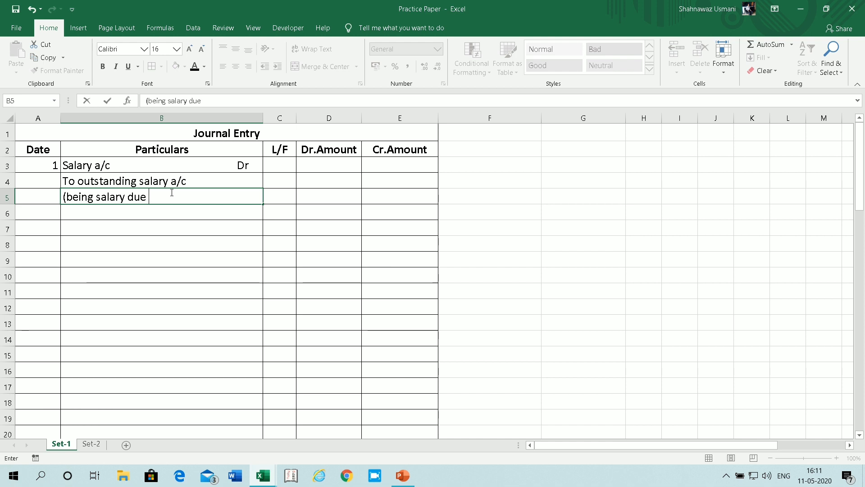
{"action": "type", "text": "for the mony"}
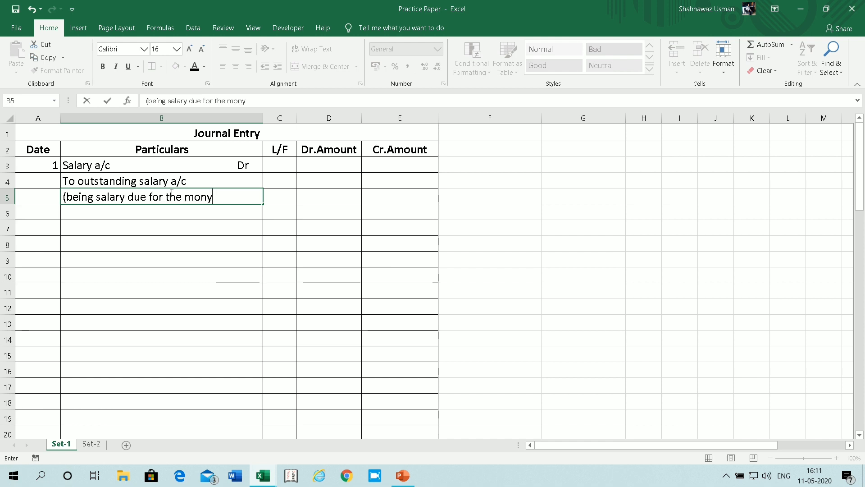
{"action": "key", "text": "BackSpace"}
{"action": "type", "text": "th of feb,19)"}
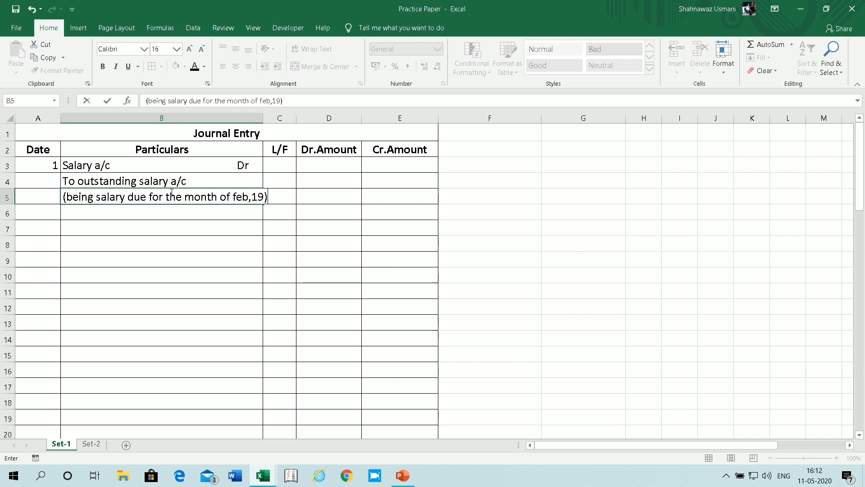
{"action": "key", "text": "Return"}
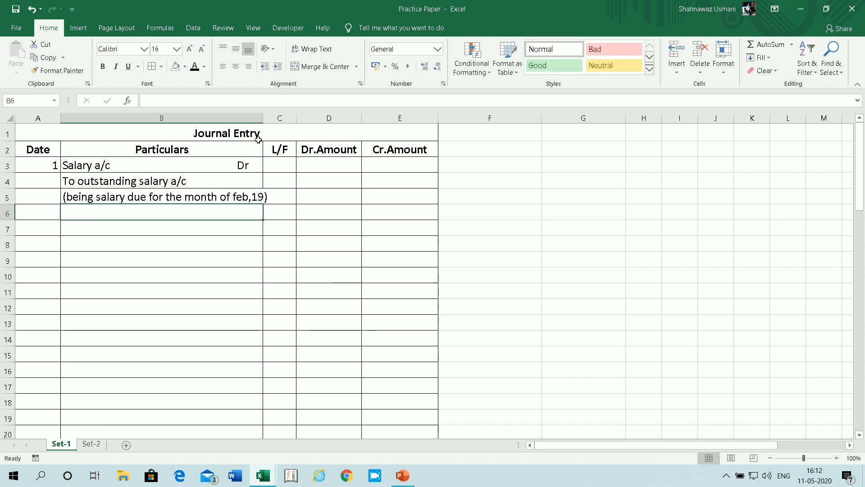
{"action": "left_click_drag", "start_coordinate": [263, 118], "coordinate": [269, 118]}
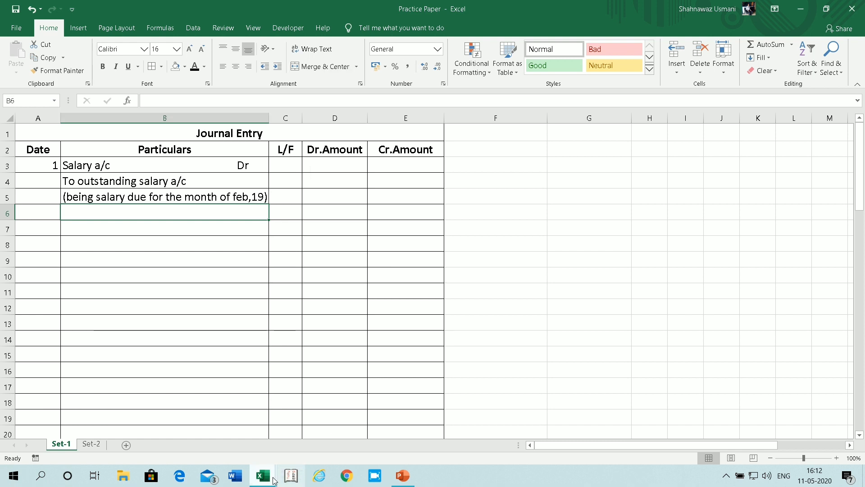
Step: Check the salary amount in the Practice Set-1 workbook and enter 100000 as debit in D3 and as credit in E4 of Practice Paper
{"action": "mouse_move", "coordinate": [268, 480]}
{"action": "left_click", "coordinate": [311, 439]}
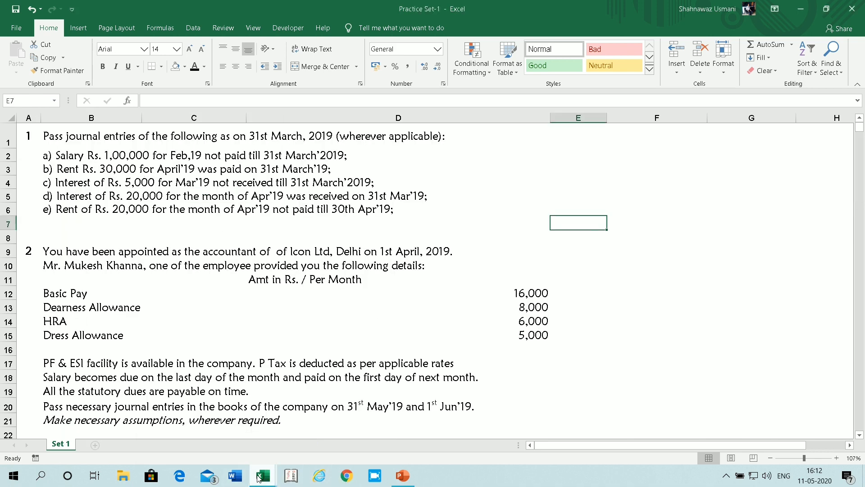
{"action": "mouse_move", "coordinate": [263, 477]}
{"action": "left_click", "coordinate": [215, 420]}
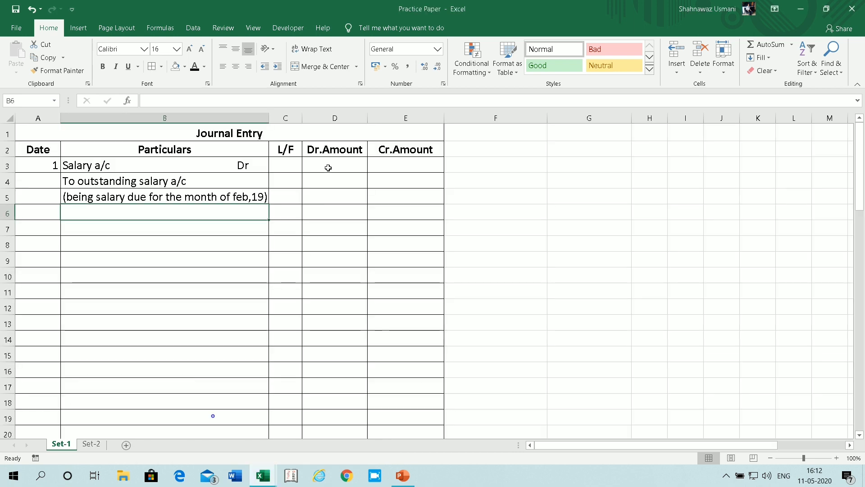
{"action": "type", "text": "10"}
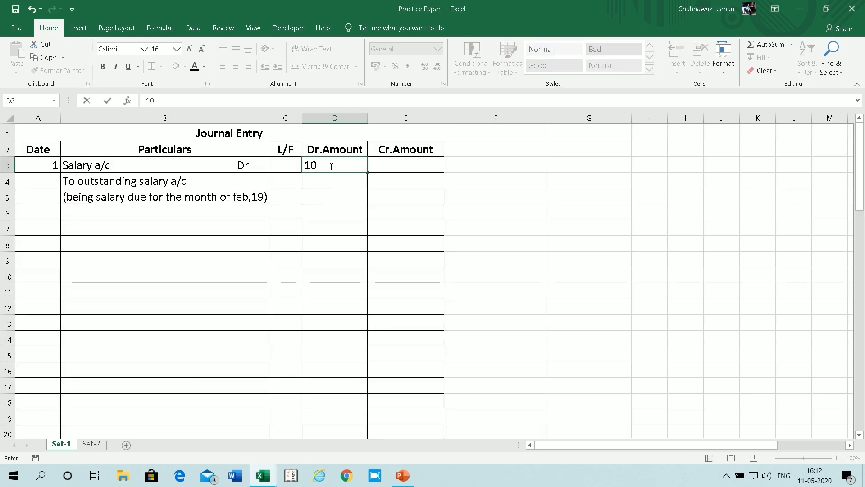
{"action": "type", "text": "0000"}
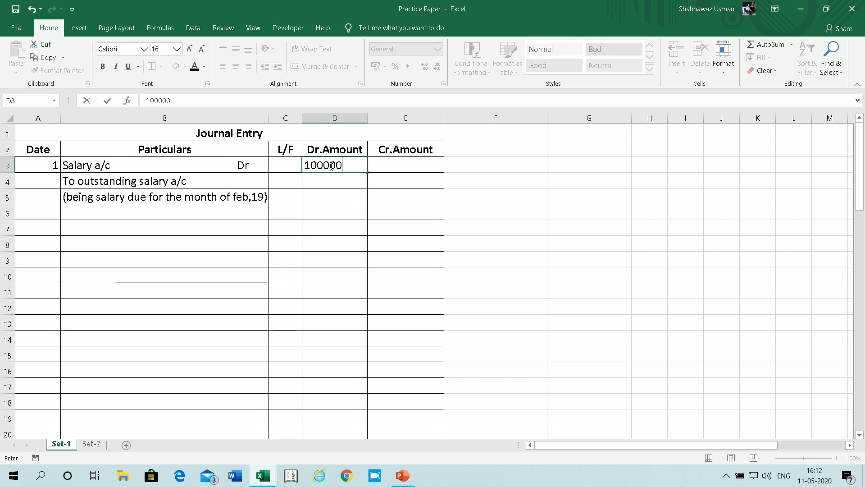
{"action": "key", "text": "Return"}
{"action": "key", "text": "Right"}
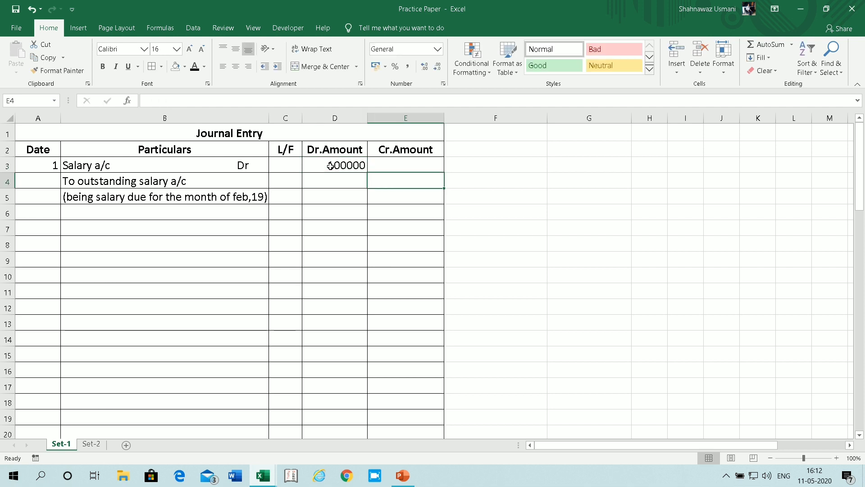
{"action": "type", "text": "100000"}
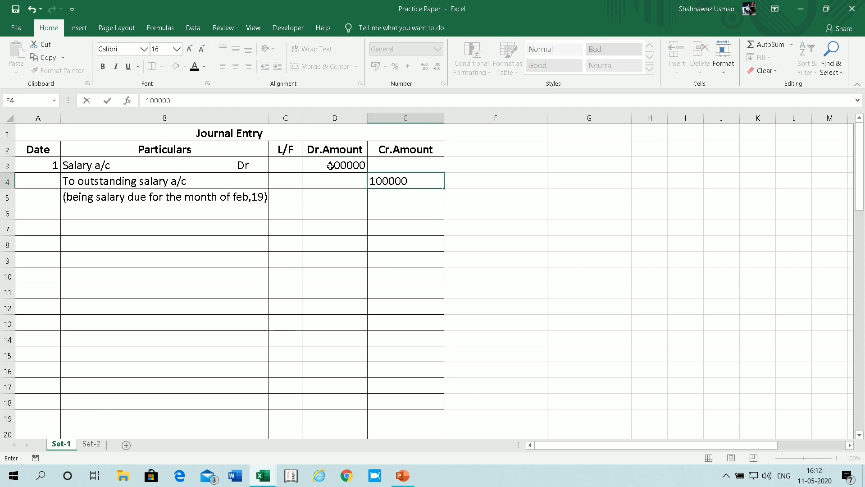
{"action": "key", "text": "Return"}
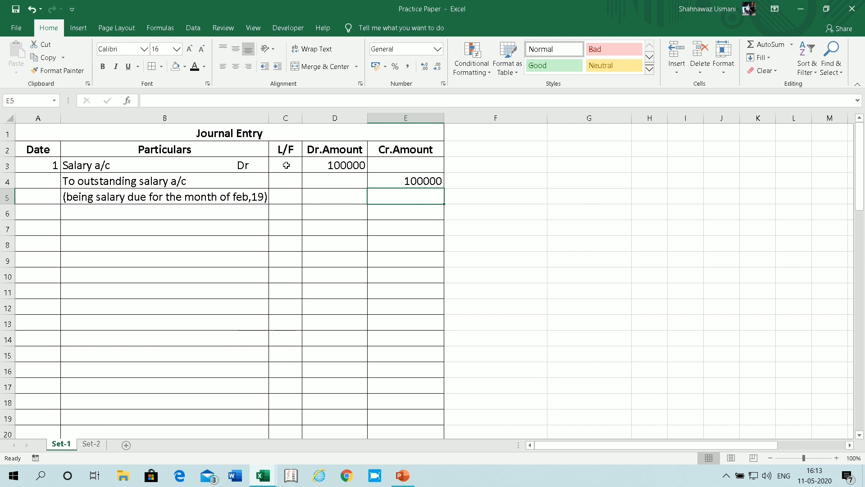
Step: Number the next journal entry 2 in cell A6
{"action": "left_click", "coordinate": [48, 215]}
{"action": "type", "text": "2"}
{"action": "key", "text": "Tab"}
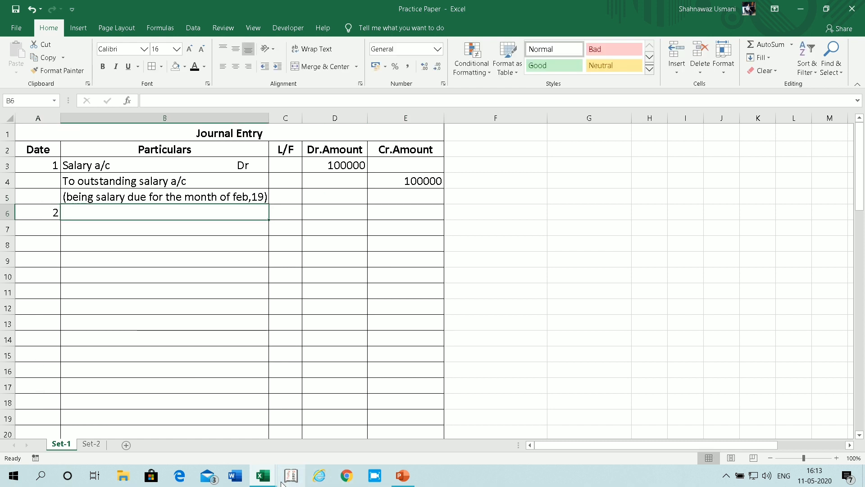
Step: Review the rent transaction in the Practice Set-1 workbook and enter "prepaid rent a/c" with a spaced-out "Dr" in B6 of Practice Paper
{"action": "mouse_move", "coordinate": [267, 472]}
{"action": "left_click", "coordinate": [302, 445]}
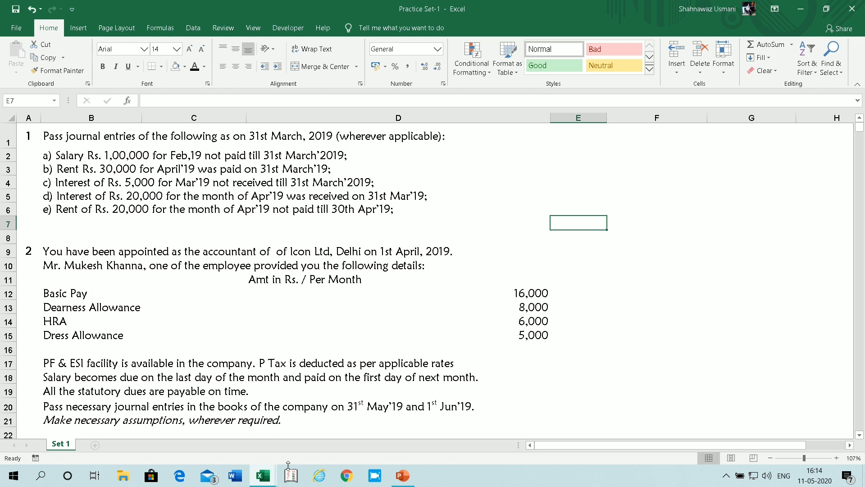
{"action": "left_click", "coordinate": [265, 479]}
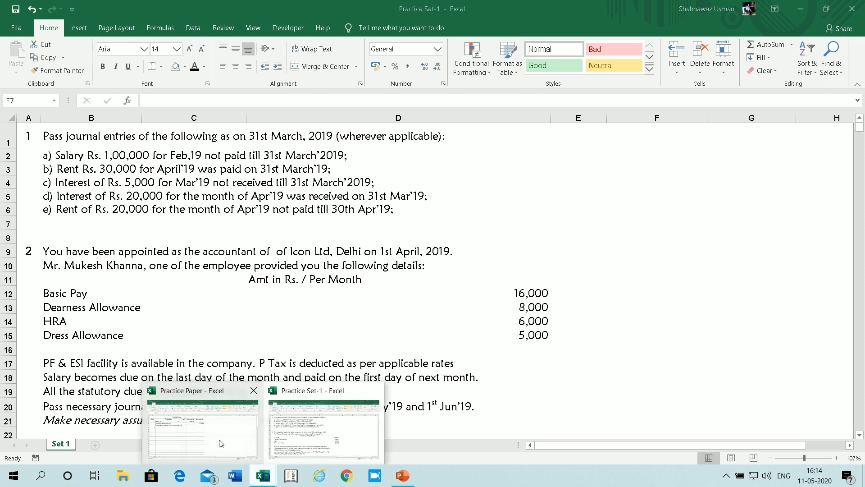
{"action": "left_click", "coordinate": [221, 443]}
{"action": "left_click", "coordinate": [80, 212]}
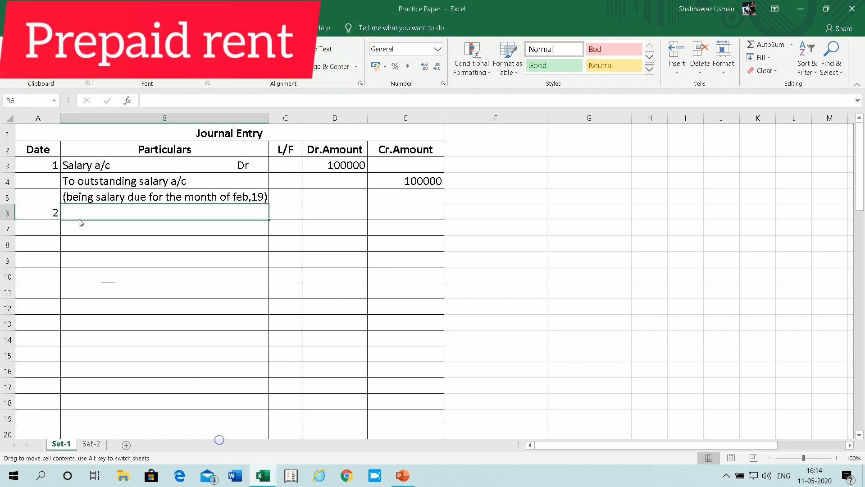
{"action": "type", "text": "prepaid rent a/c "}
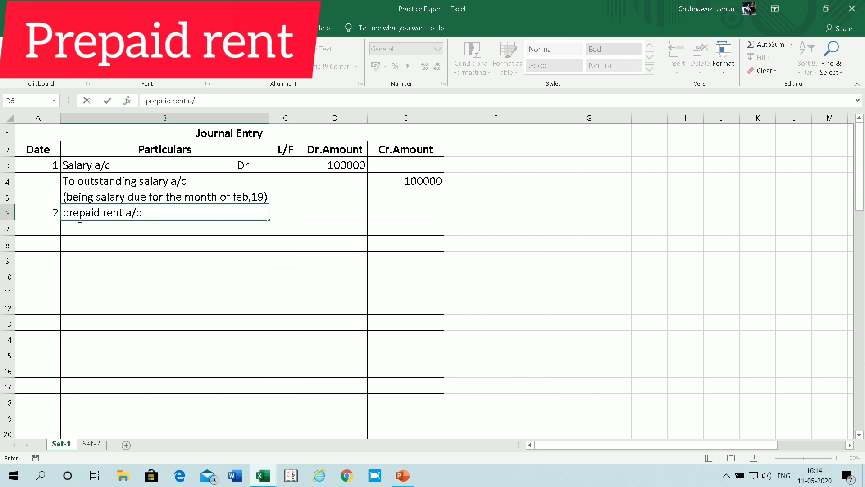
{"action": "type", "text": "                                   Dr"}
{"action": "key", "text": "Return"}
Step: Enter the credit line "To cash a/c" in B7 and the narration "(being advance rent paid)" in B8
{"action": "type", "text": "To "}
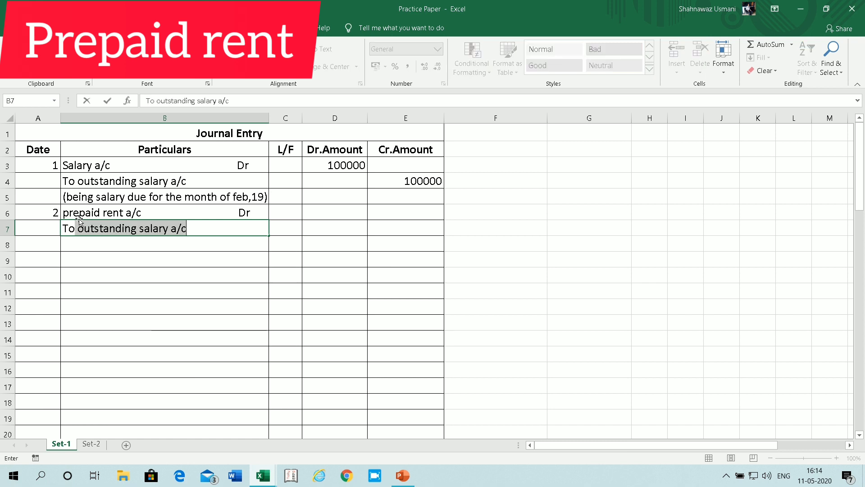
{"action": "type", "text": "cash a/c"}
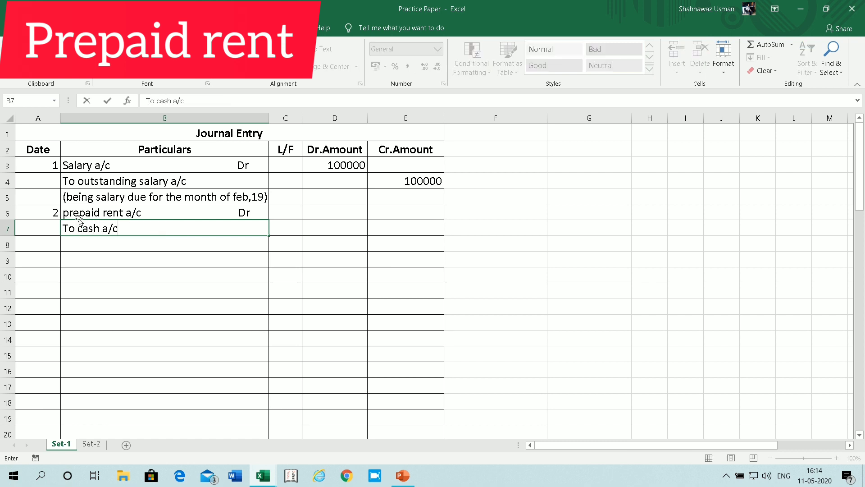
{"action": "key", "text": "Return"}
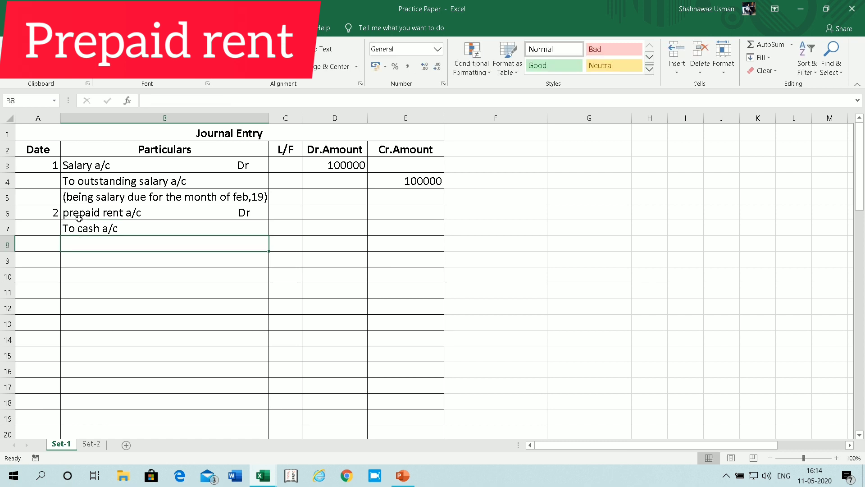
{"action": "type", "text": "(being "}
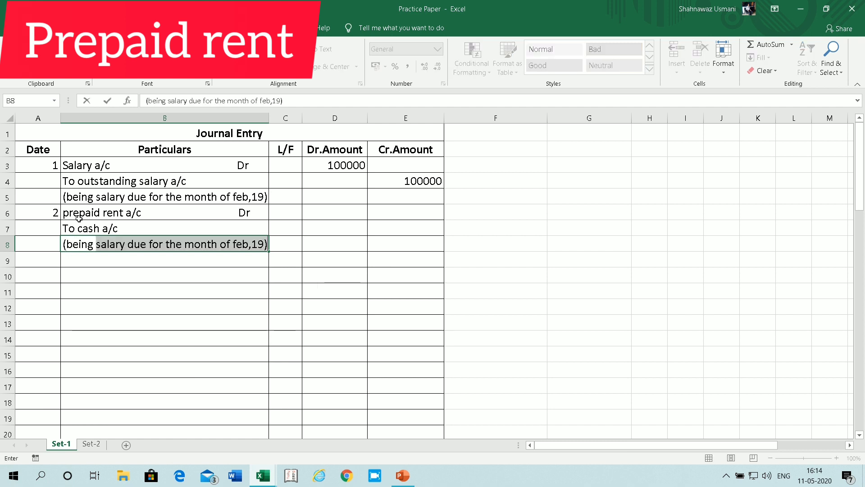
{"action": "type", "text": "advance rent paid"}
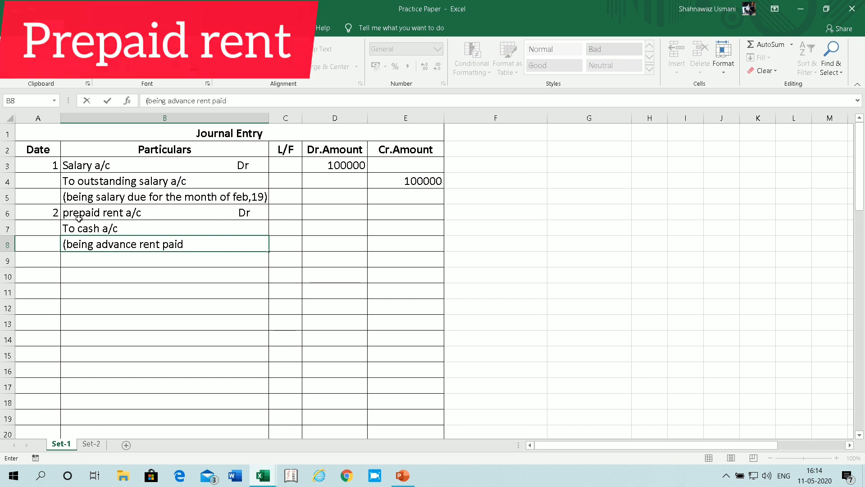
{"action": "type", "text": ")"}
{"action": "key", "text": "Return"}
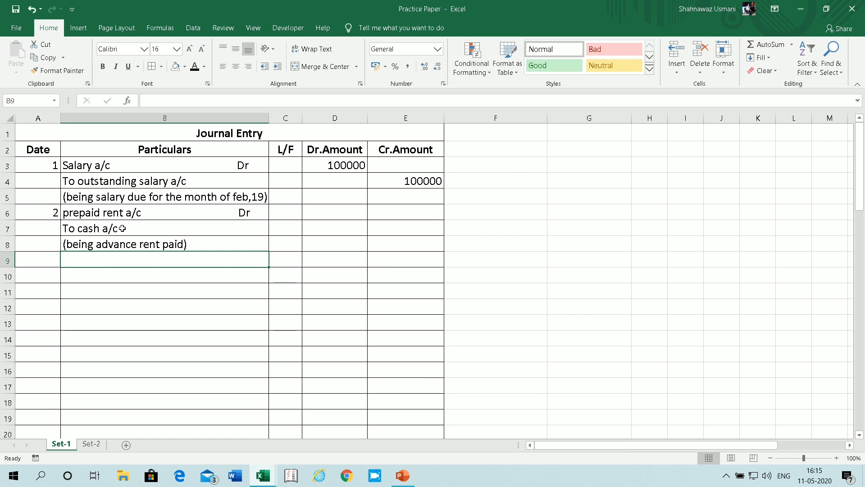
Step: Enter 30000 as the prepaid rent debit in D6 and as the cash credit in E7
{"action": "left_click", "coordinate": [347, 215]}
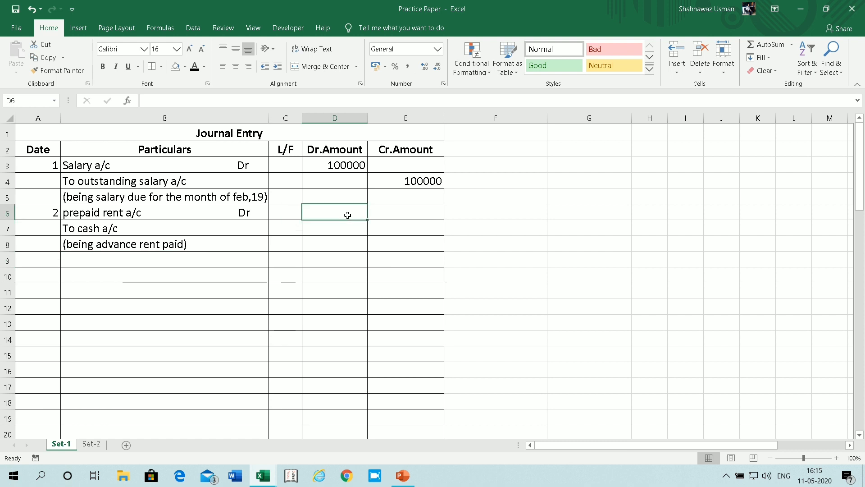
{"action": "type", "text": "30000"}
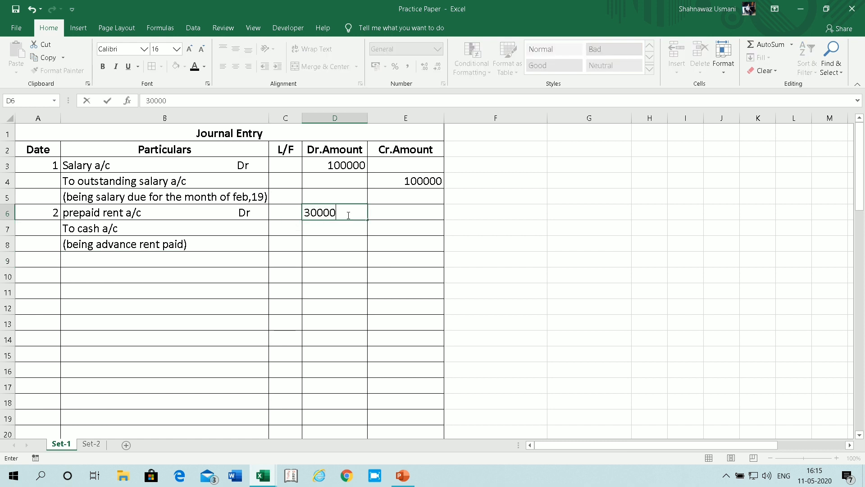
{"action": "key", "text": "Return"}
{"action": "key", "text": "Right"}
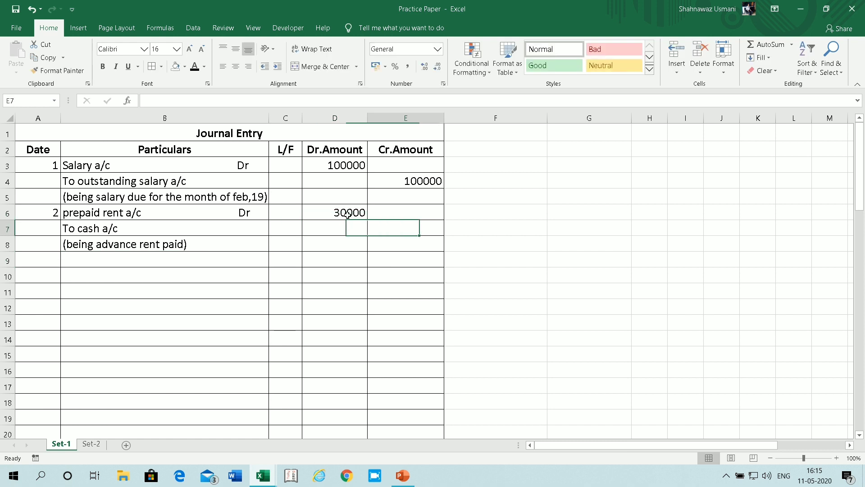
{"action": "type", "text": "30000"}
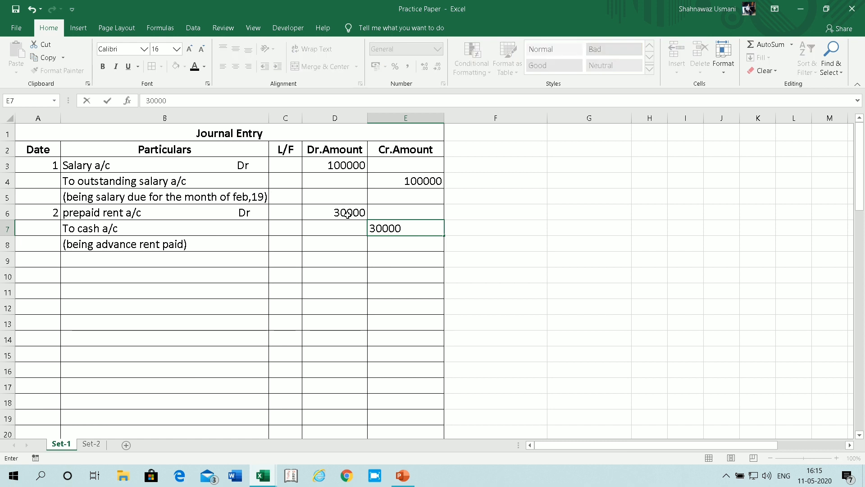
{"action": "key", "text": "Return"}
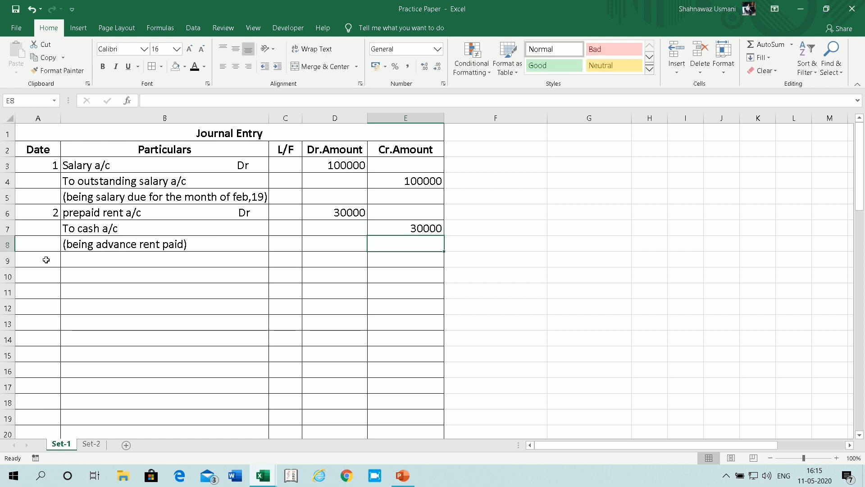
Step: Review the March interest transaction (item c) in the Practice Set-1 workbook and number the next journal entry 3 in A9 of Practice Paper
{"action": "left_click", "coordinate": [46, 258]}
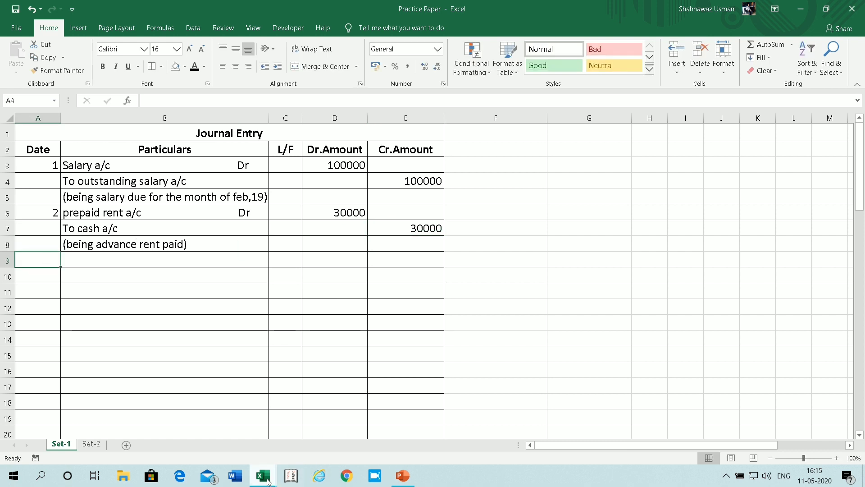
{"action": "mouse_move", "coordinate": [263, 475]}
{"action": "left_click", "coordinate": [331, 433]}
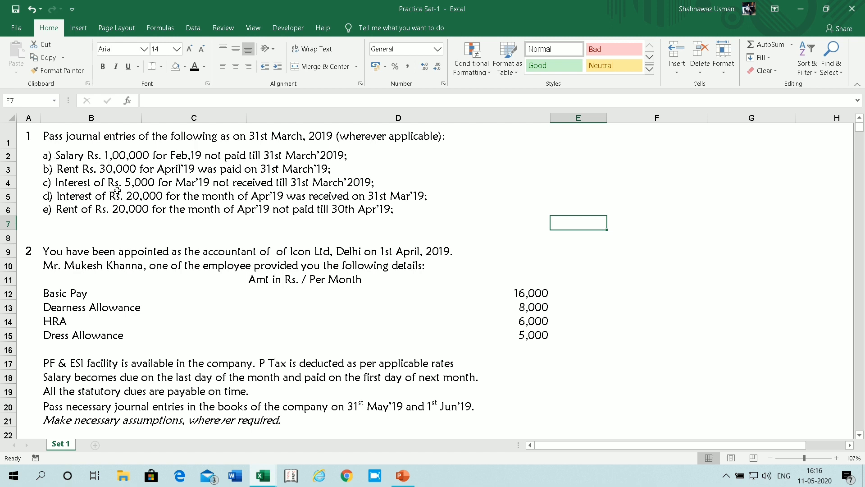
{"action": "left_click", "coordinate": [117, 183]}
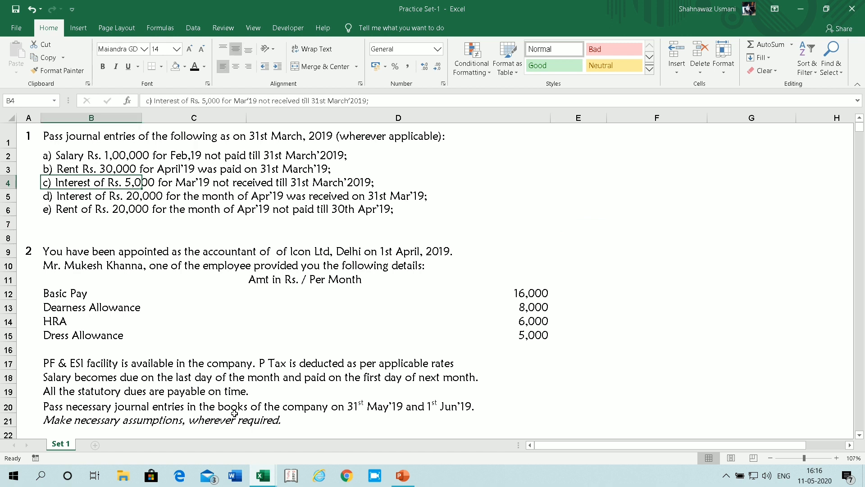
{"action": "mouse_move", "coordinate": [271, 477]}
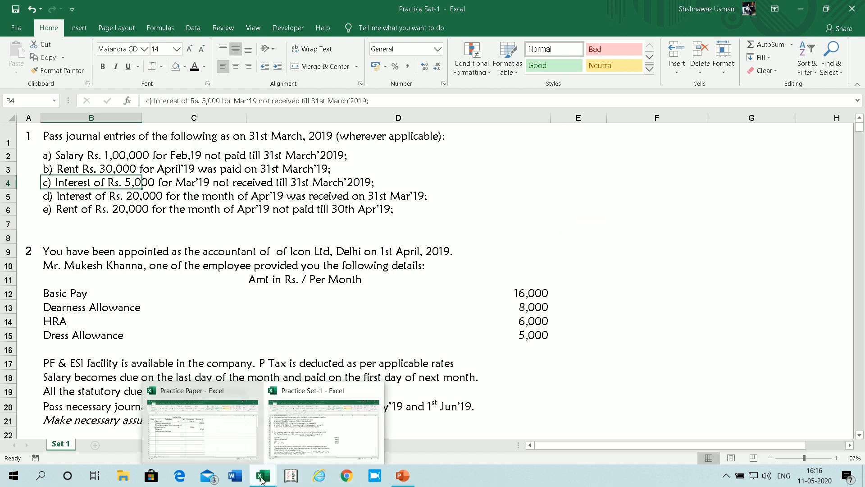
{"action": "left_click", "coordinate": [199, 446]}
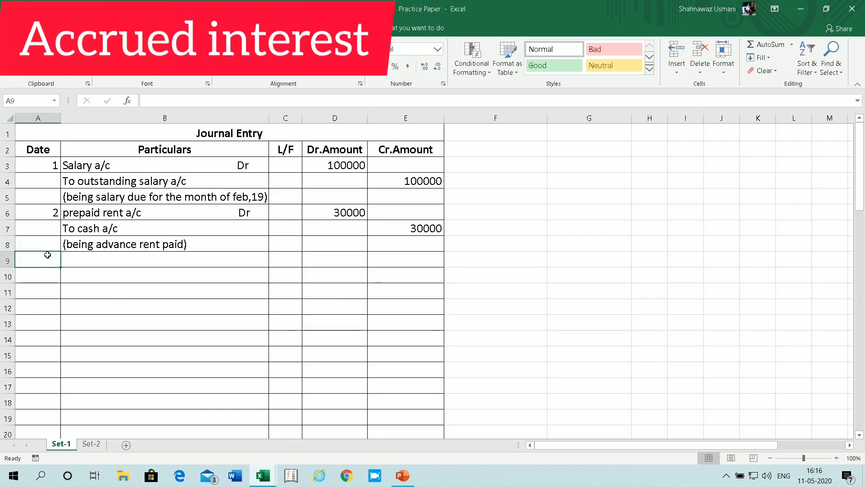
{"action": "type", "text": "3"}
{"action": "key", "text": "Tab"}
Step: Enter "Accrued interest a/c" with a spaced-out "Dr" in B9 and the credit line "To Interest a/c" in B10
{"action": "type", "text": "Accru"}
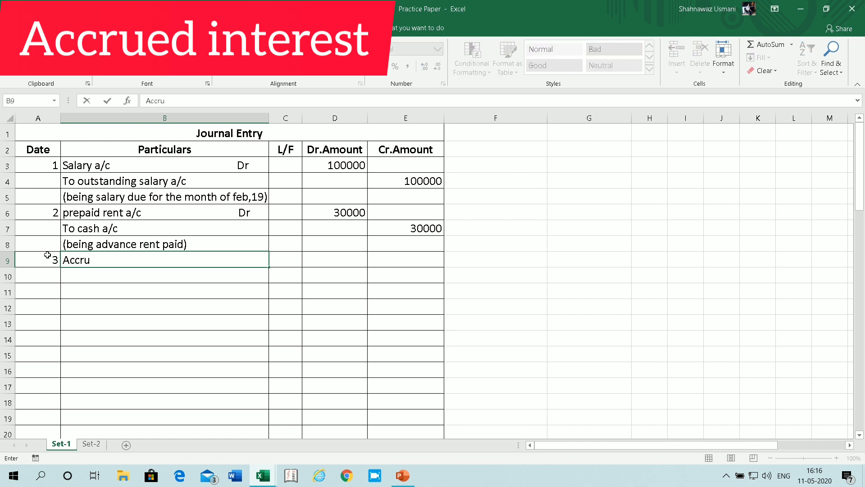
{"action": "type", "text": "ed int"}
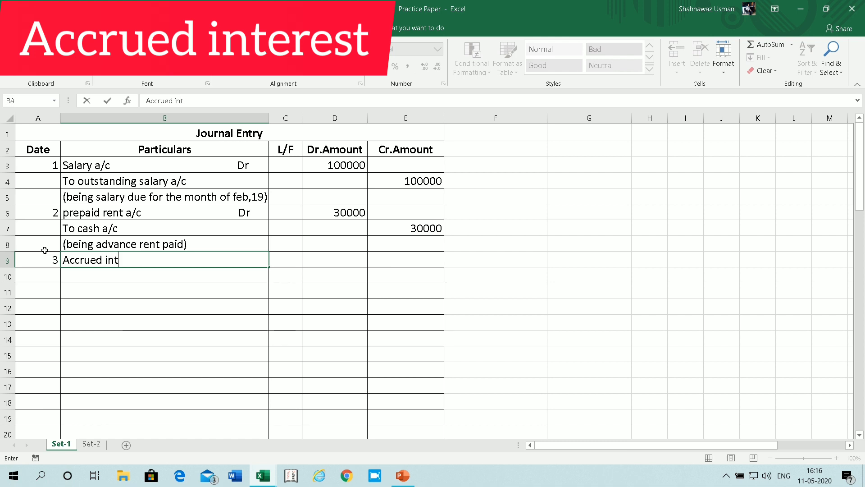
{"action": "type", "text": "erest a"}
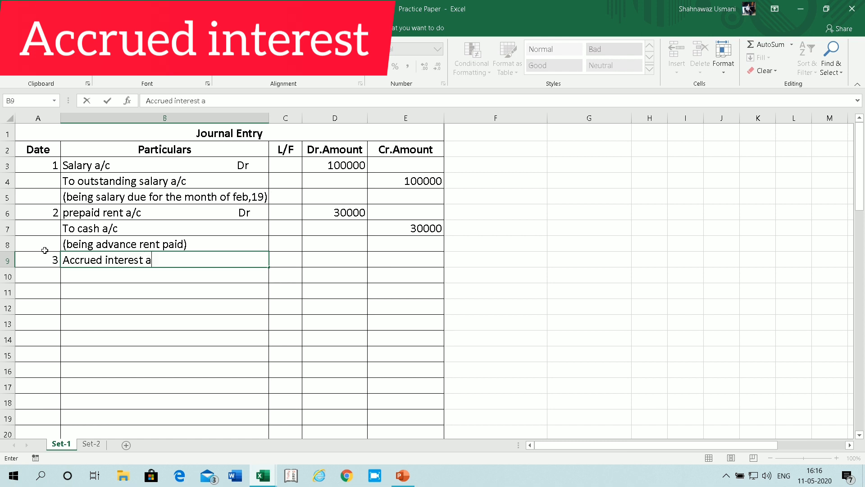
{"action": "type", "text": "/c                           Dr"}
{"action": "key", "text": "Return"}
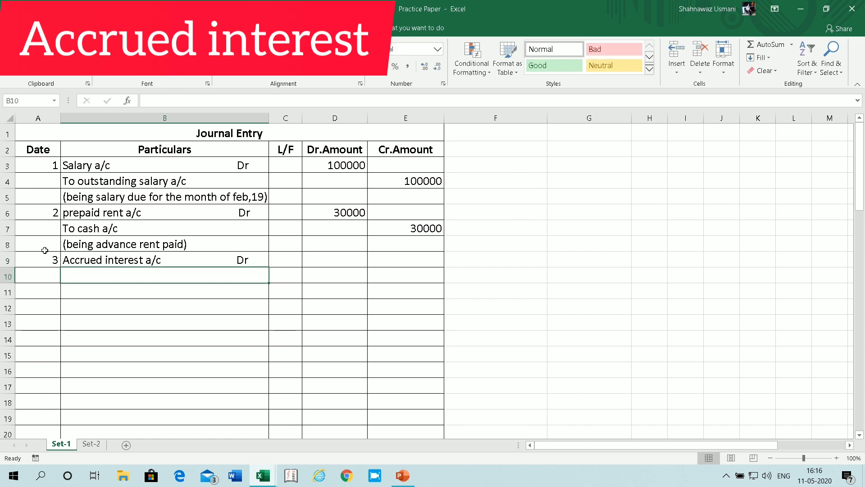
{"action": "type", "text": "To "}
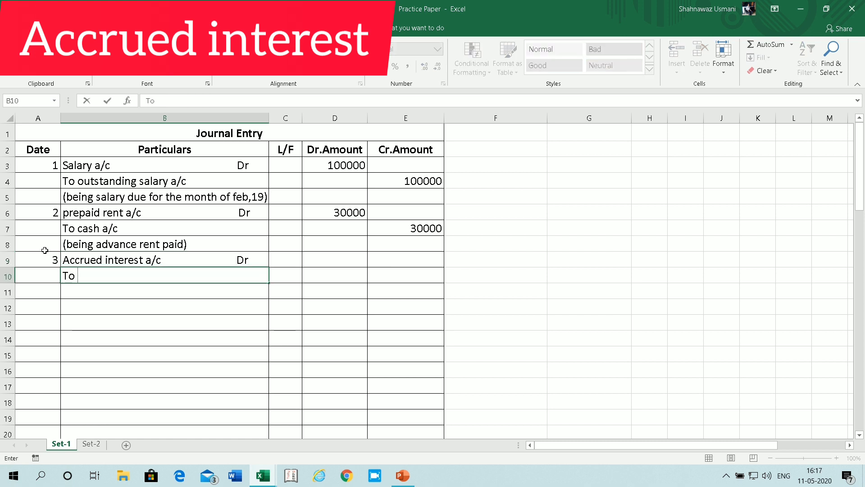
{"action": "type", "text": "Interest a/c"}
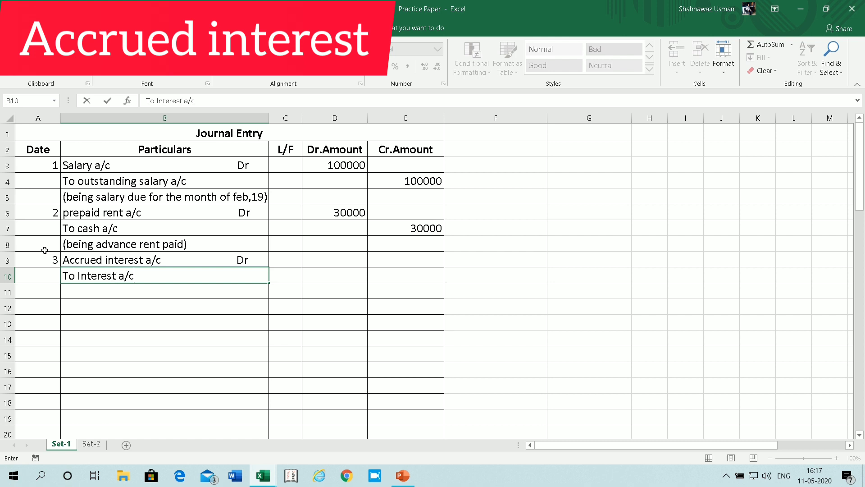
{"action": "key", "text": "Return"}
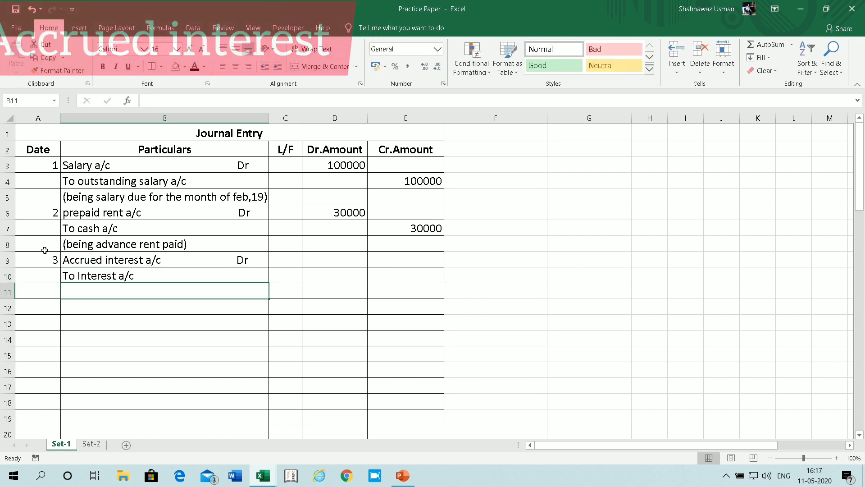
Step: Enter the narration "(being interest earned but not receieved)" in B11
{"action": "type", "text": "(bein"}
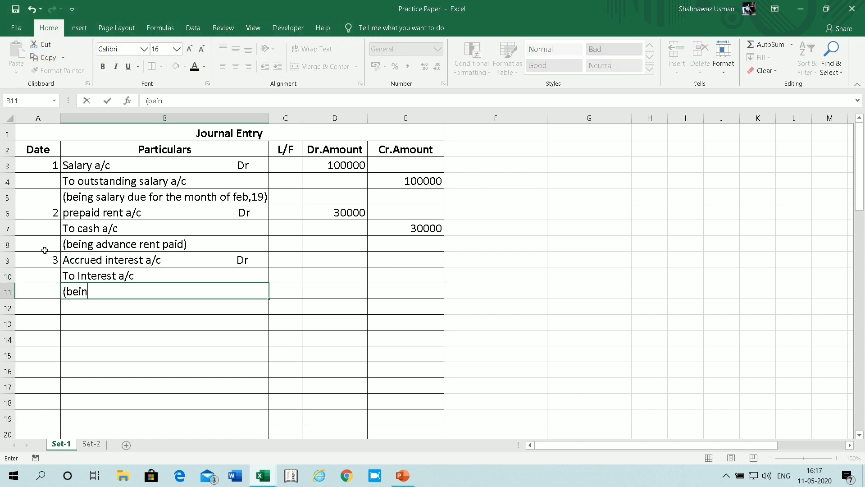
{"action": "type", "text": "g interest"}
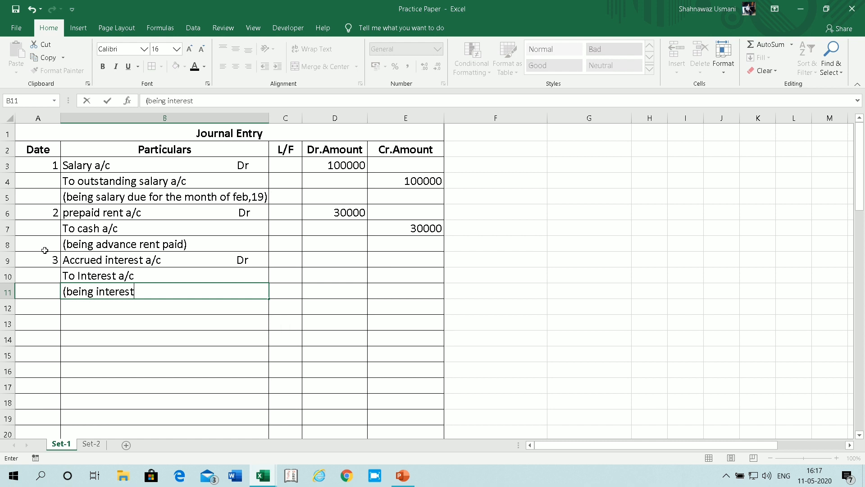
{"action": "type", "text": " ear"}
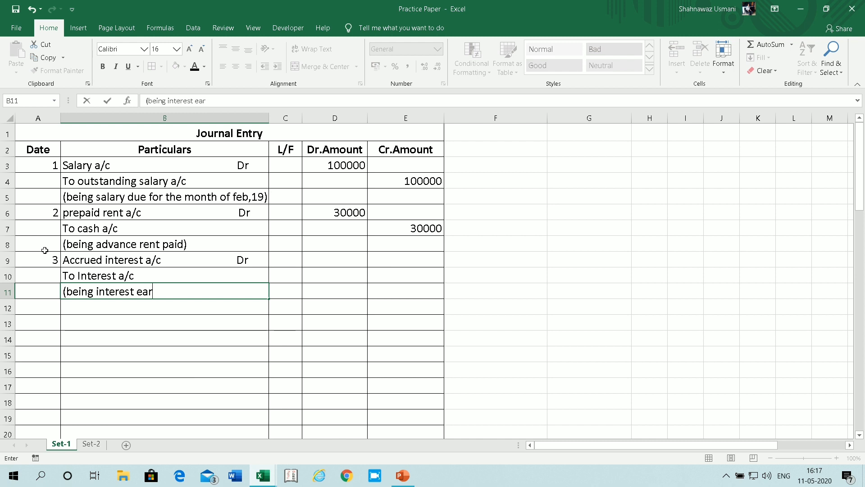
{"action": "type", "text": "ned but not re"}
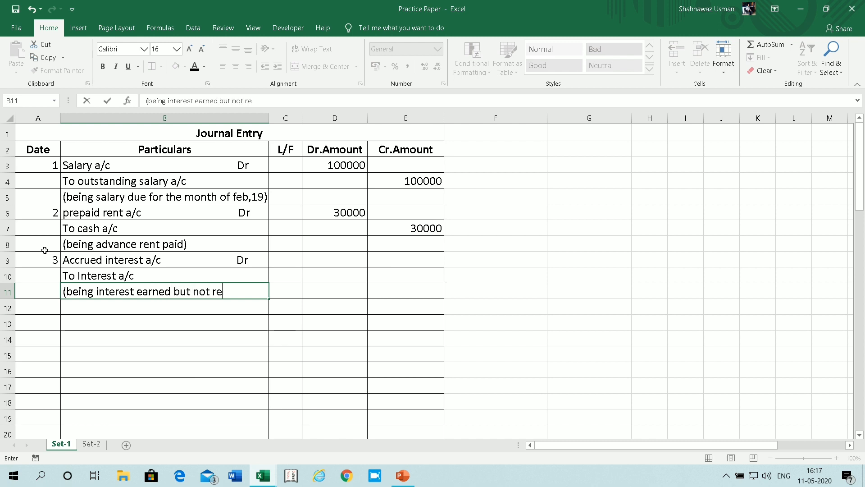
{"action": "type", "text": "ceieved"}
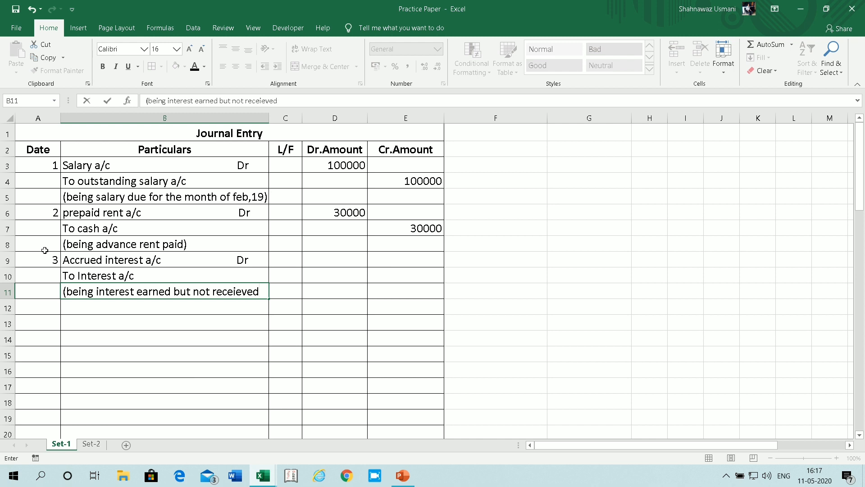
{"action": "type", "text": ")"}
{"action": "key", "text": "Return"}
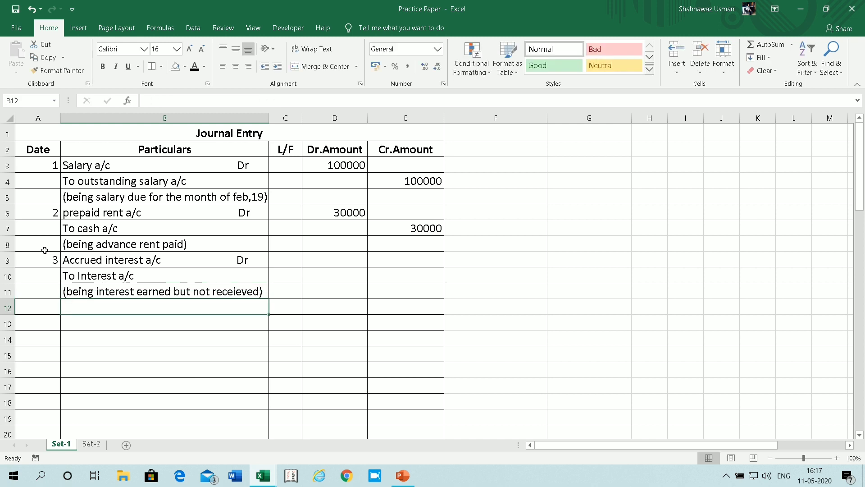
Step: Enter 5000 as the accrued interest debit in D9 and as the interest credit in E10
{"action": "left_click", "coordinate": [317, 259]}
{"action": "type", "text": "5000"}
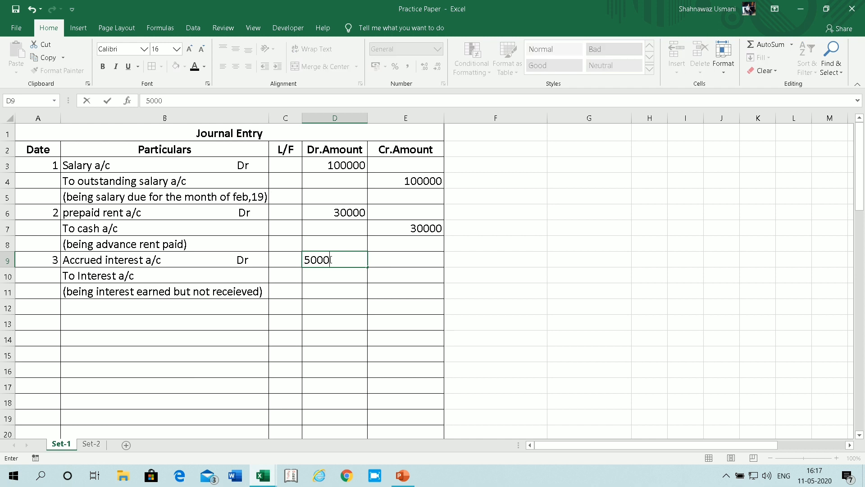
{"action": "key", "text": "Return"}
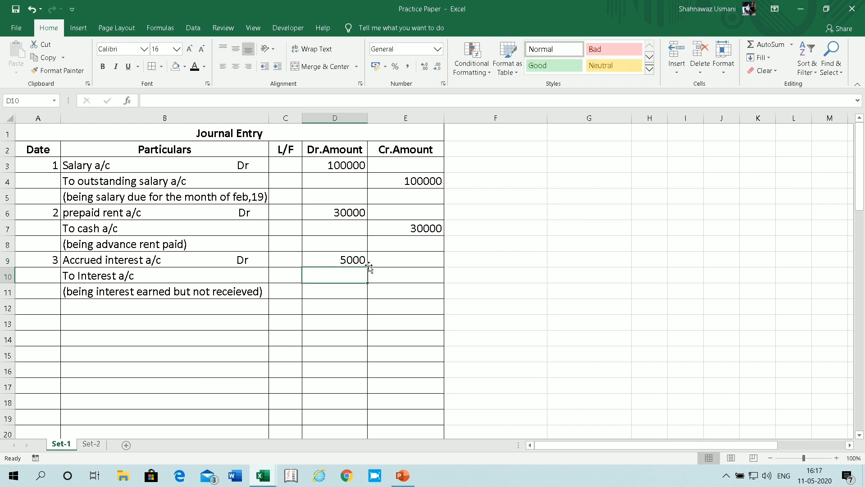
{"action": "left_click", "coordinate": [391, 273]}
{"action": "type", "text": "5000"}
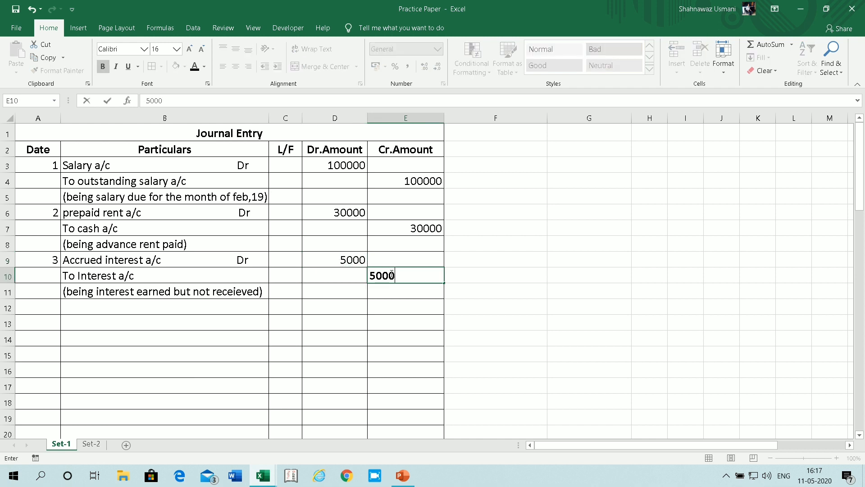
{"action": "key", "text": "Return"}
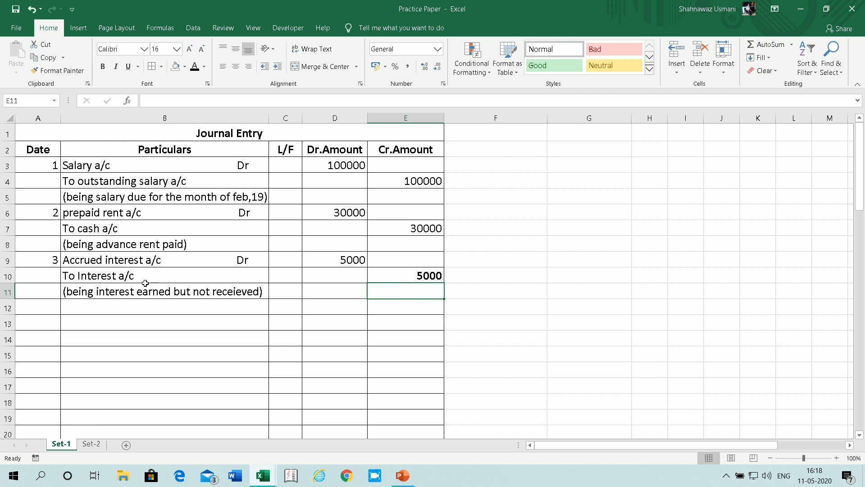
Step: Number the next journal entry 4 in cell A12
{"action": "left_click", "coordinate": [54, 309]}
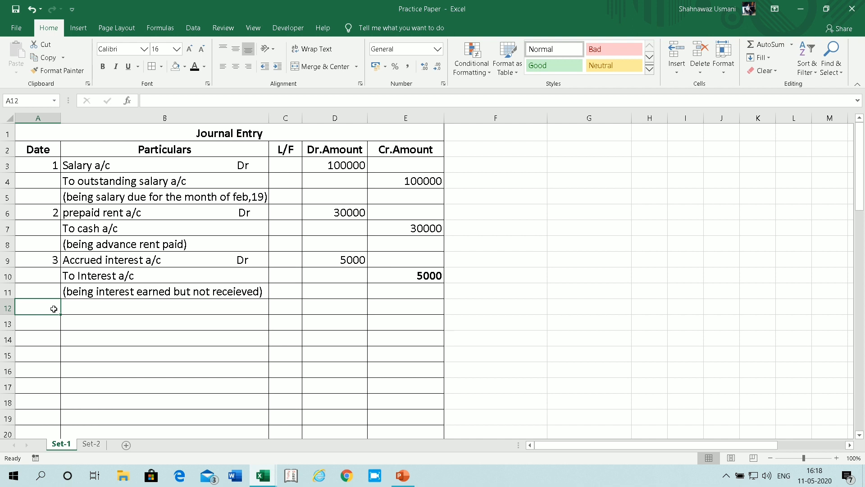
{"action": "type", "text": "4"}
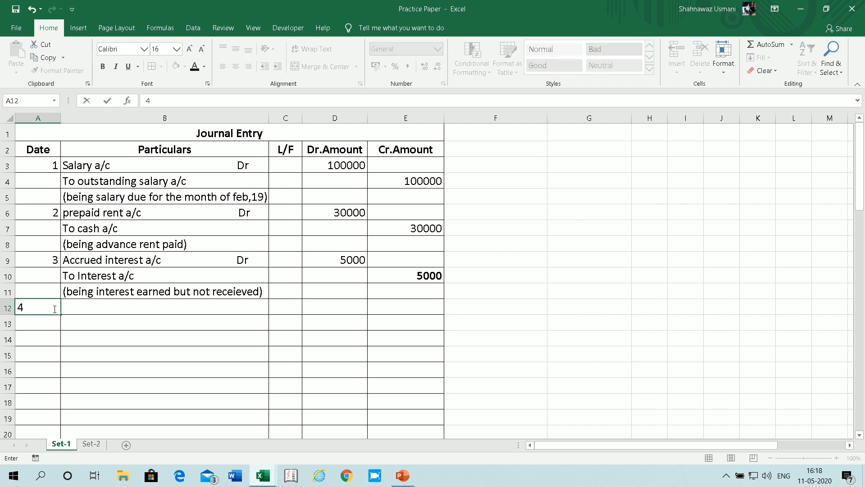
{"action": "left_click", "coordinate": [93, 333]}
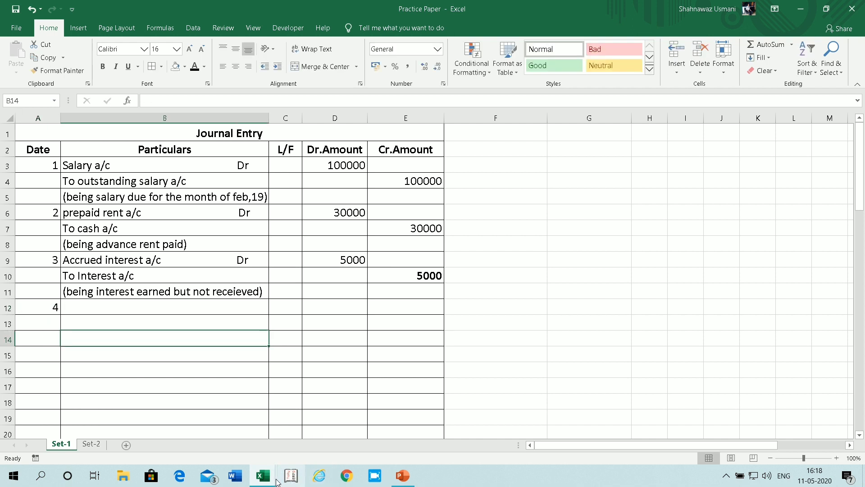
Step: Consult transaction d in the Practice Set-1 workbook and enter "cash a/c" with a spaced-out "Dr" in B12 of Practice Paper
{"action": "left_click", "coordinate": [262, 475]}
{"action": "left_click", "coordinate": [316, 424]}
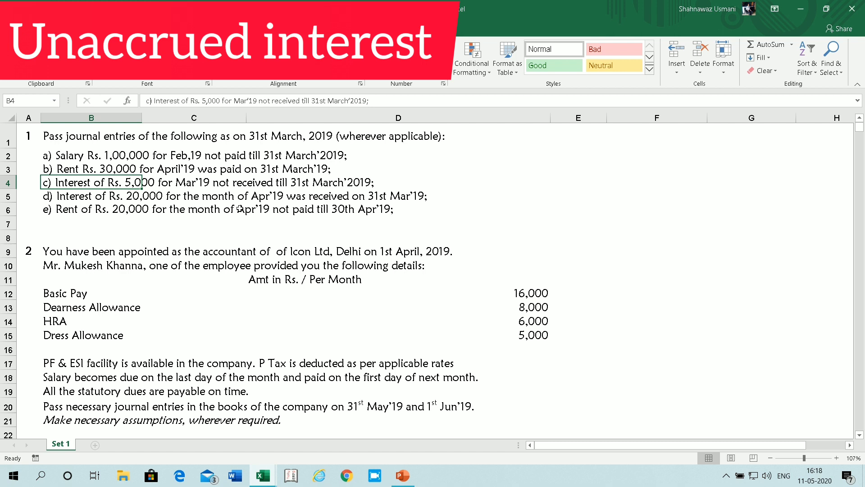
{"action": "left_click", "coordinate": [265, 476]}
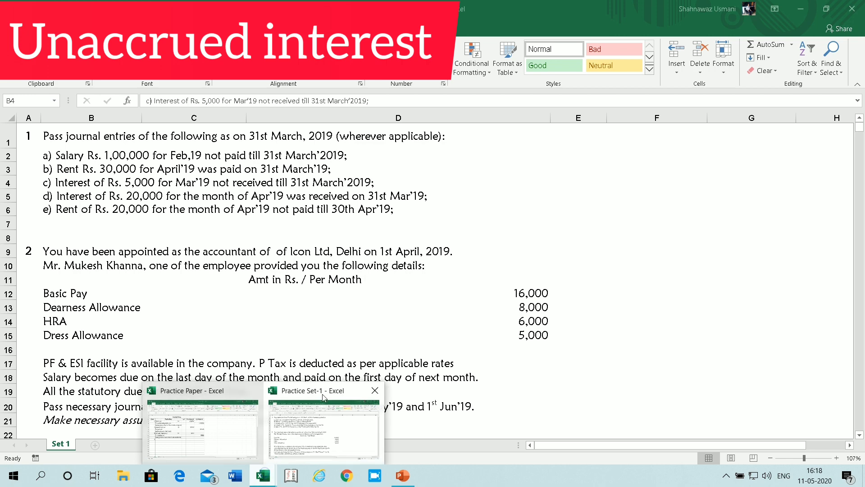
{"action": "left_click", "coordinate": [194, 432]}
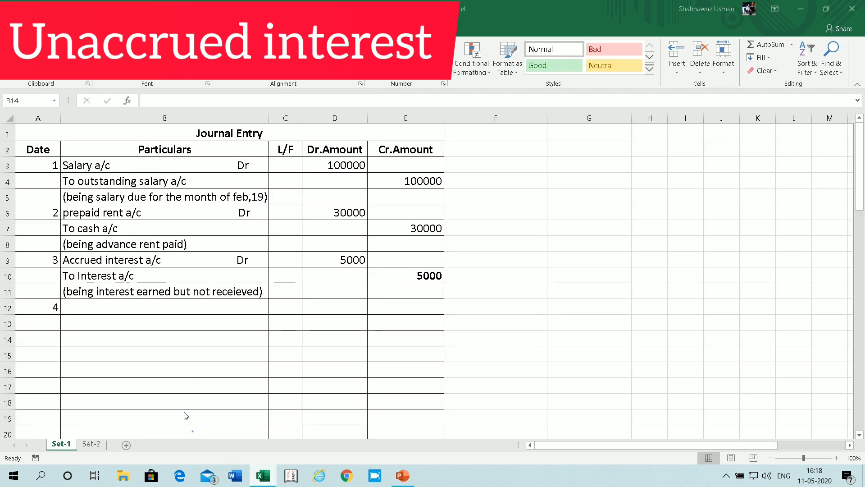
{"action": "left_click", "coordinate": [83, 308]}
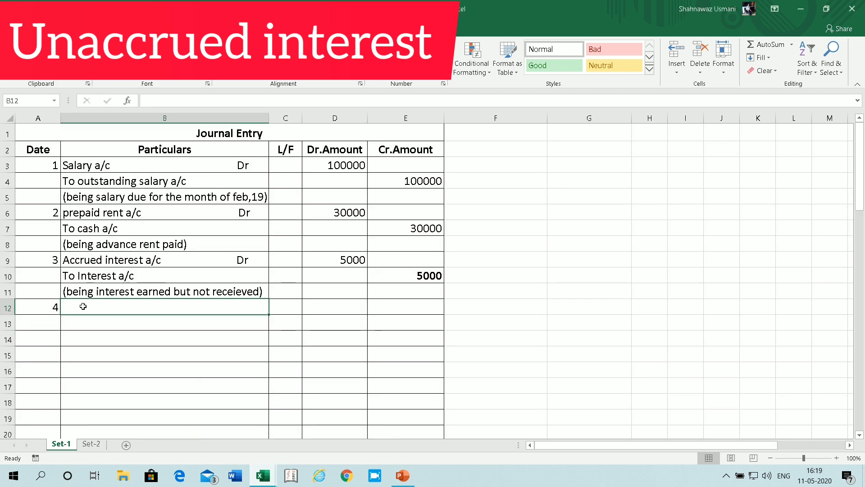
{"action": "type", "text": "cash a/c"}
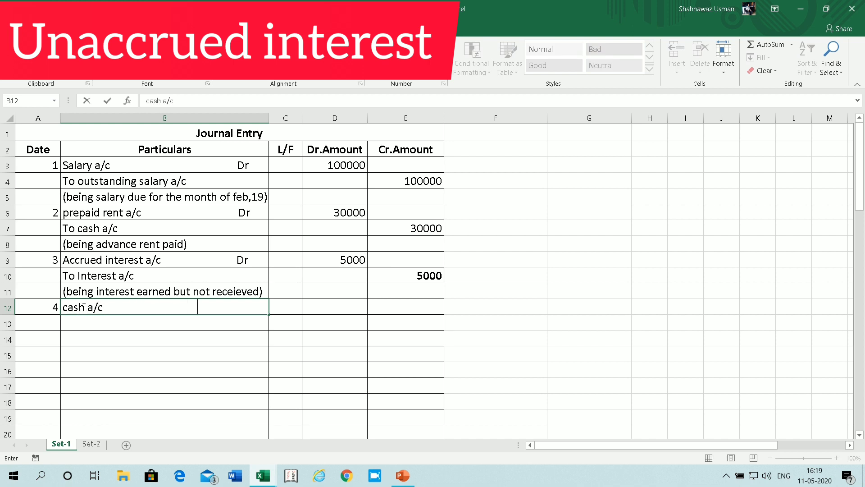
{"action": "type", "text": "                                                 Dr"}
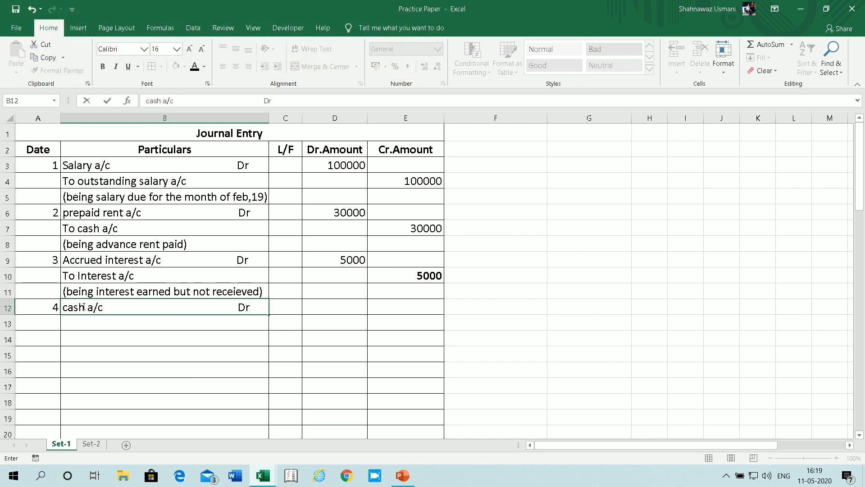
{"action": "key", "text": "Return"}
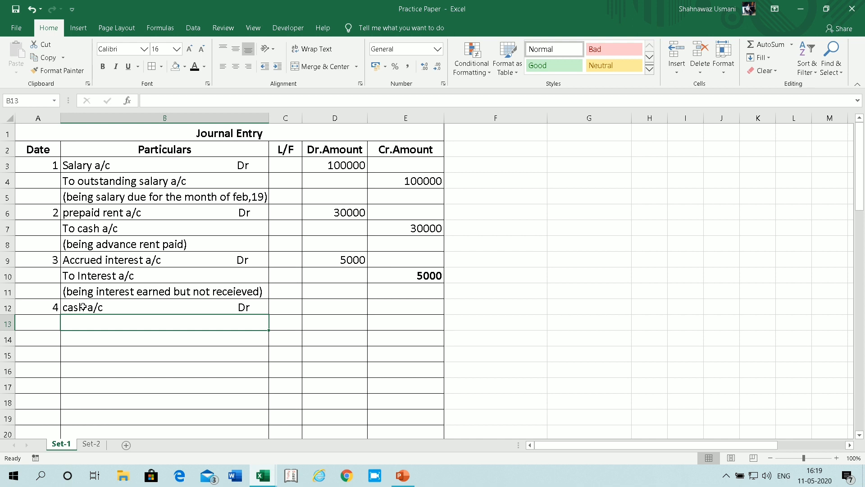
Step: Enter the credit line "To Unaccrued interest a/c" in B13
{"action": "type", "text": "To "}
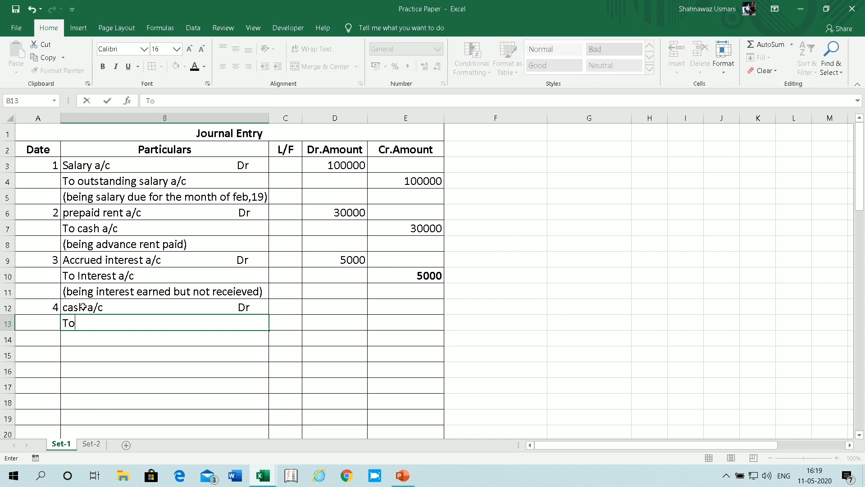
{"action": "type", "text": "Unaccru"}
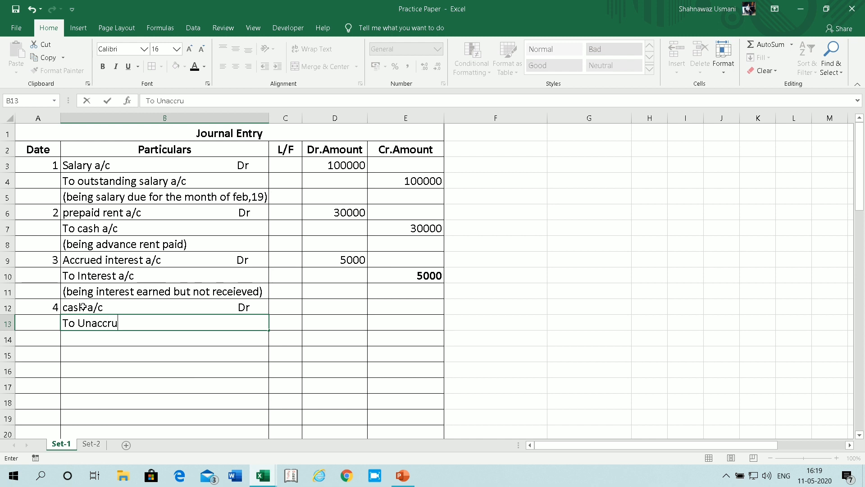
{"action": "type", "text": "ed interest"}
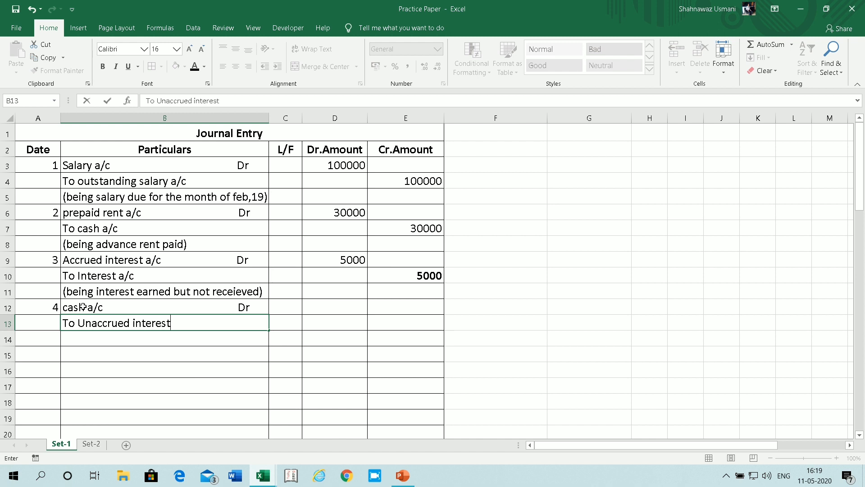
{"action": "type", "text": " a/c"}
{"action": "key", "text": "Return"}
Step: Enter the narration "(being inerest received in advance)" in B14
{"action": "type", "text": "(being i"}
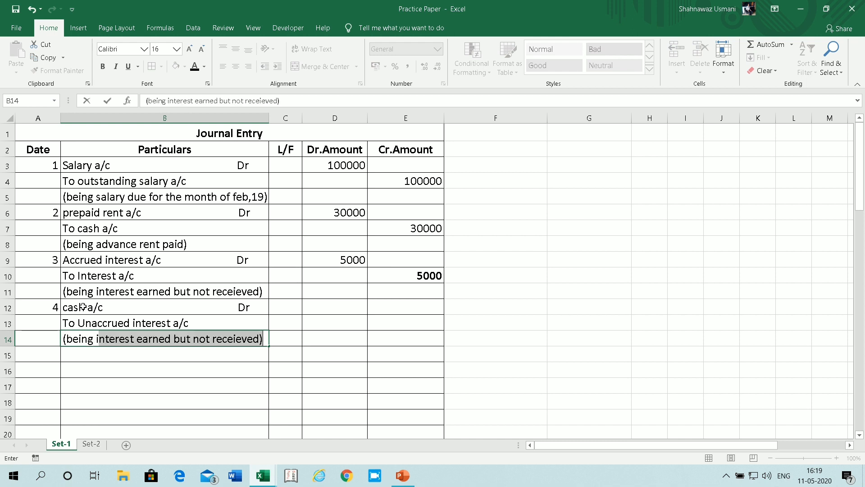
{"action": "type", "text": "nerest rev"}
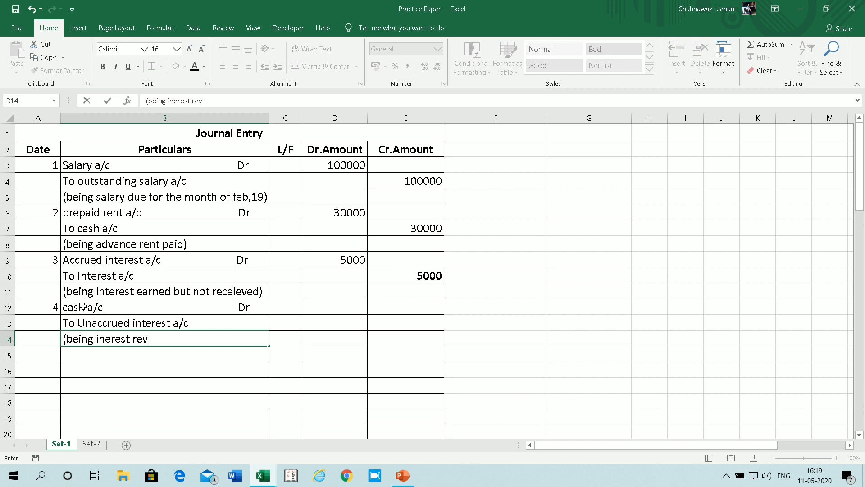
{"action": "key", "text": "BackSpace"}
{"action": "type", "text": "ceived in advan"}
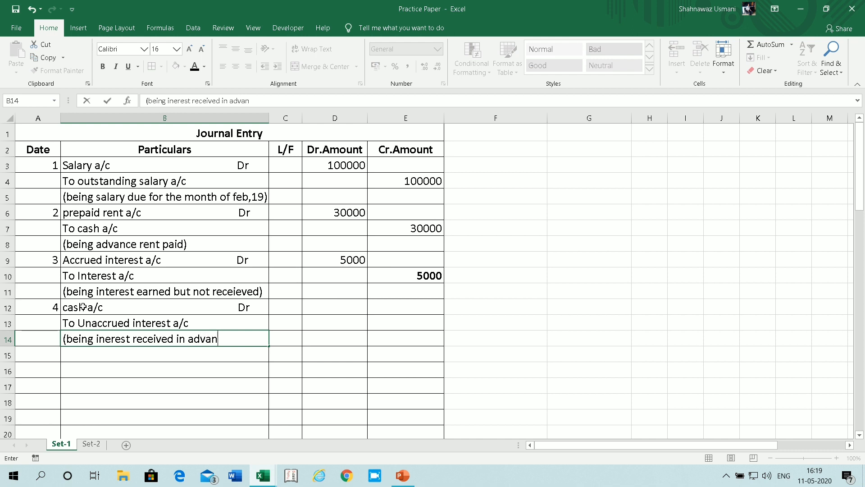
{"action": "type", "text": "ce)"}
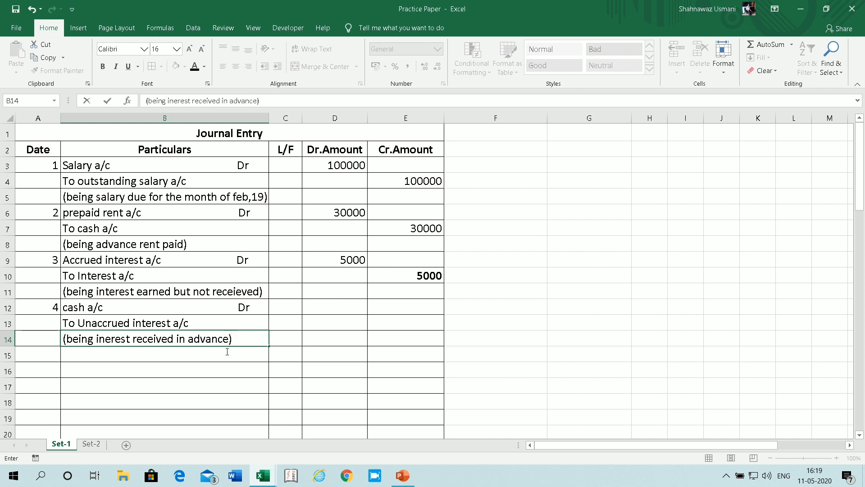
Step: Check the interest amount in Practice Set-1 and enter 20000 as the cash debit in D12 and the unaccrued interest credit in E13
{"action": "left_click", "coordinate": [266, 478]}
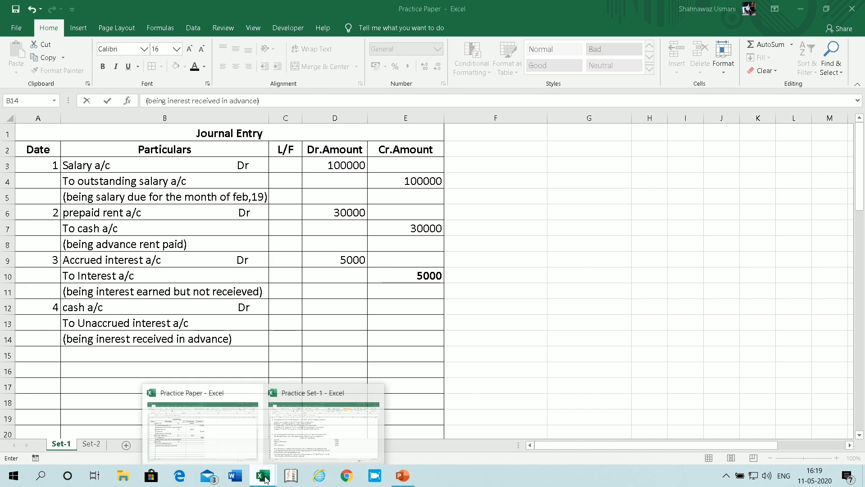
{"action": "left_click", "coordinate": [310, 440]}
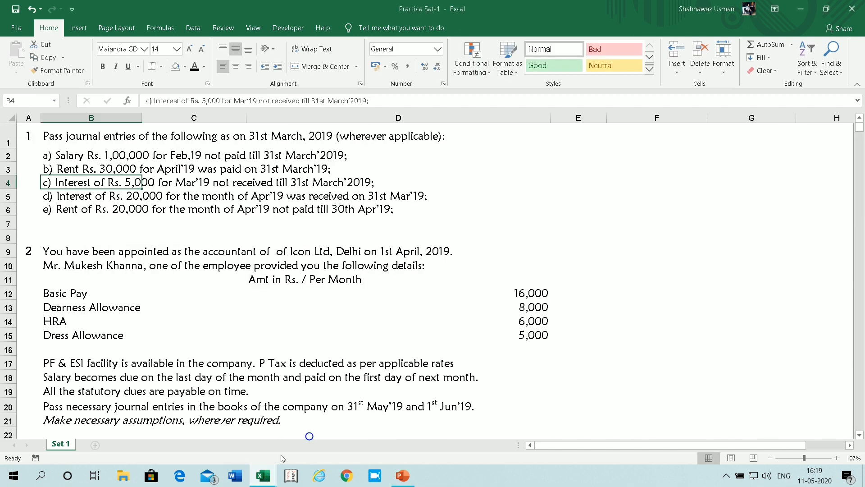
{"action": "left_click", "coordinate": [267, 478]}
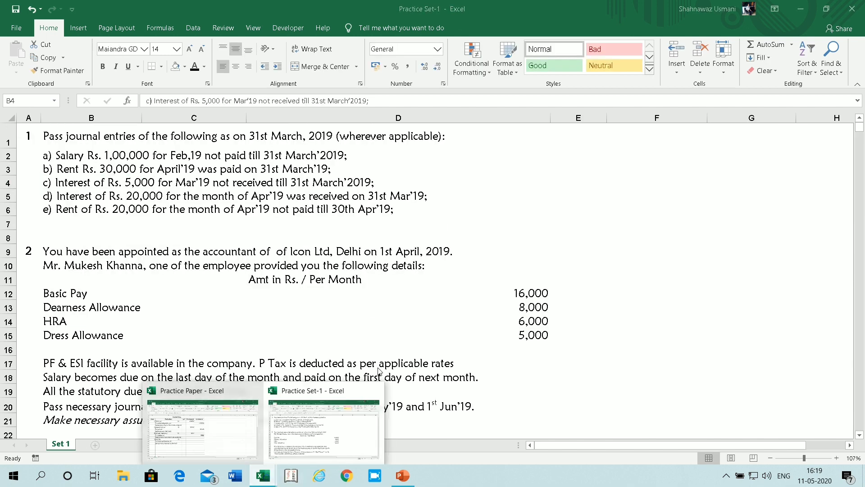
{"action": "left_click", "coordinate": [211, 403]}
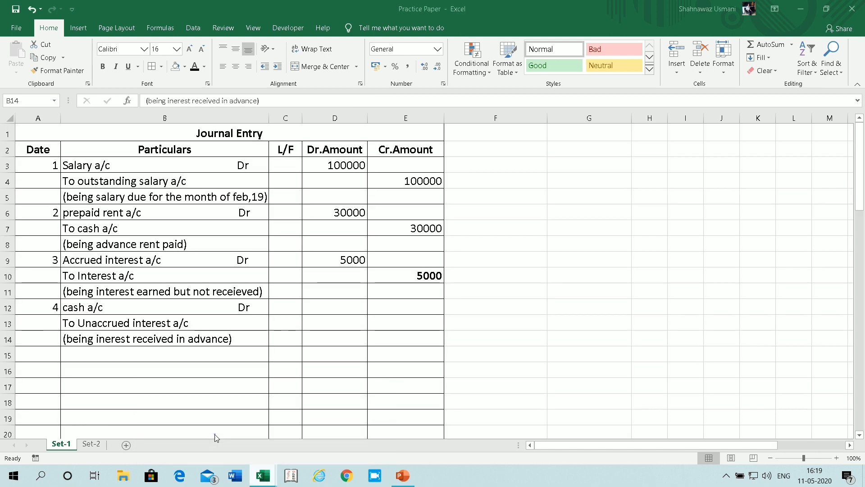
{"action": "left_click", "coordinate": [343, 306]}
{"action": "type", "text": "20000"}
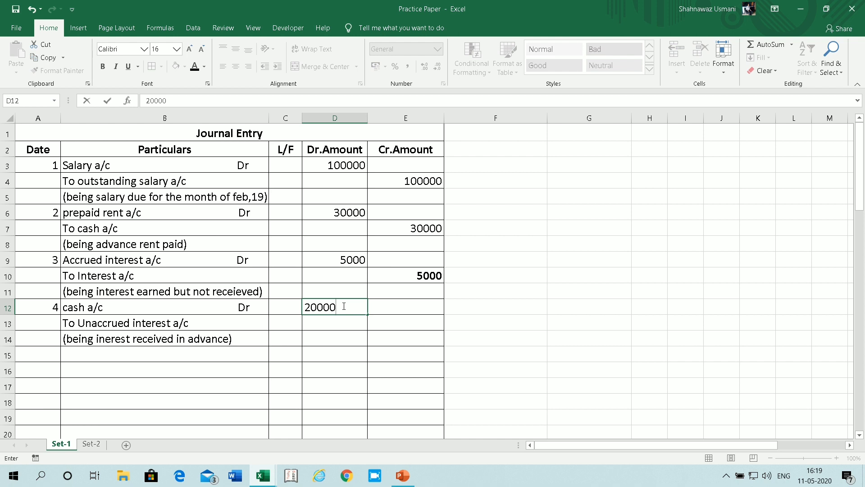
{"action": "key", "text": "Return"}
{"action": "key", "text": "Right"}
{"action": "type", "text": "2"}
{"action": "key", "text": "BackSpace"}
{"action": "type", "text": "20000"}
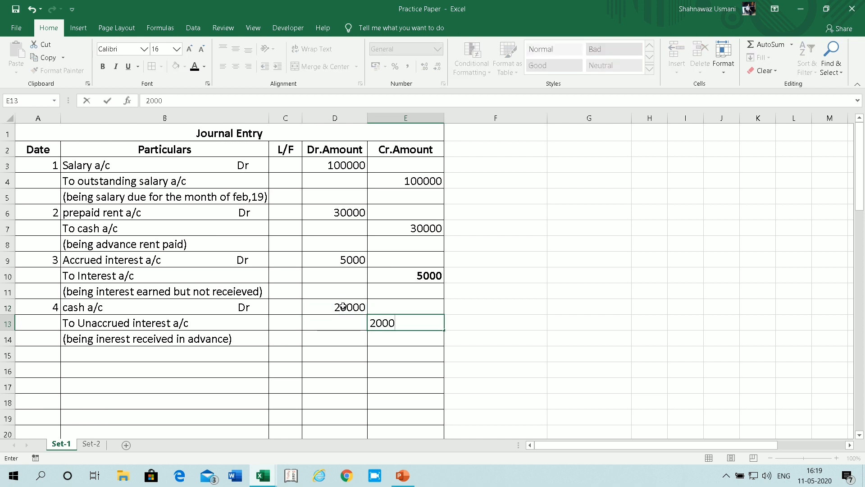
{"action": "key", "text": "Return"}
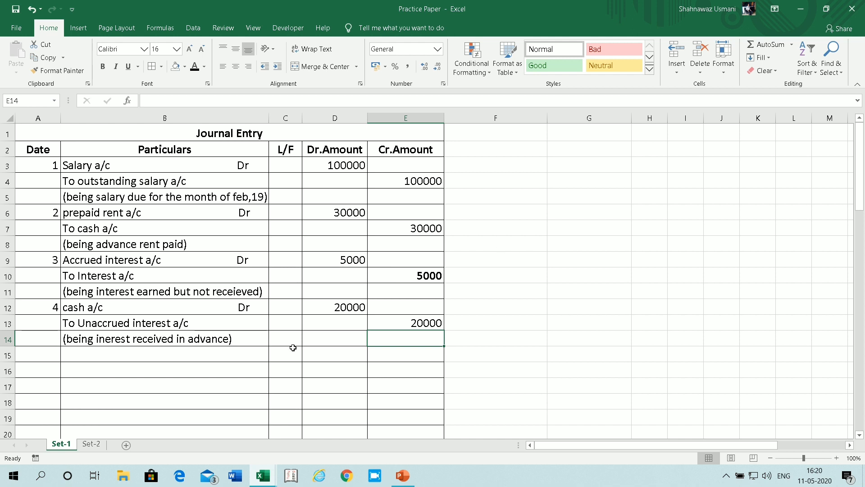
Step: Number the next journal entry 5 in cell A15
{"action": "left_click", "coordinate": [112, 309]}
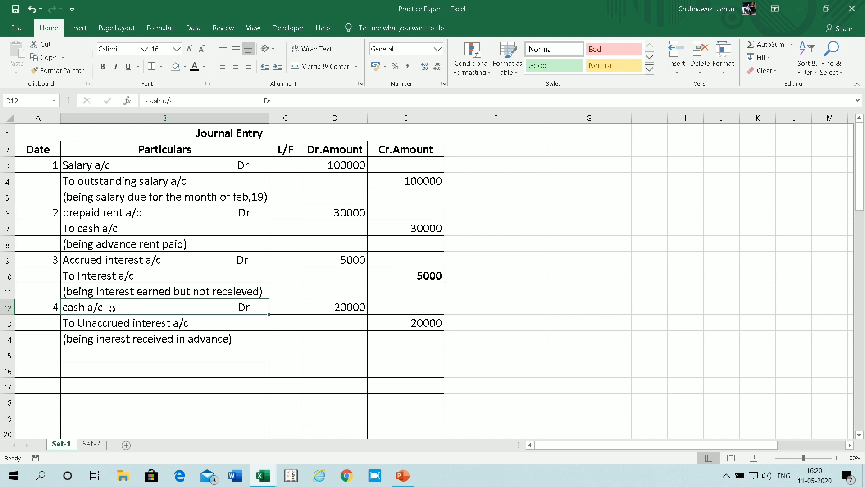
{"action": "left_click", "coordinate": [45, 357]}
{"action": "type", "text": "5"}
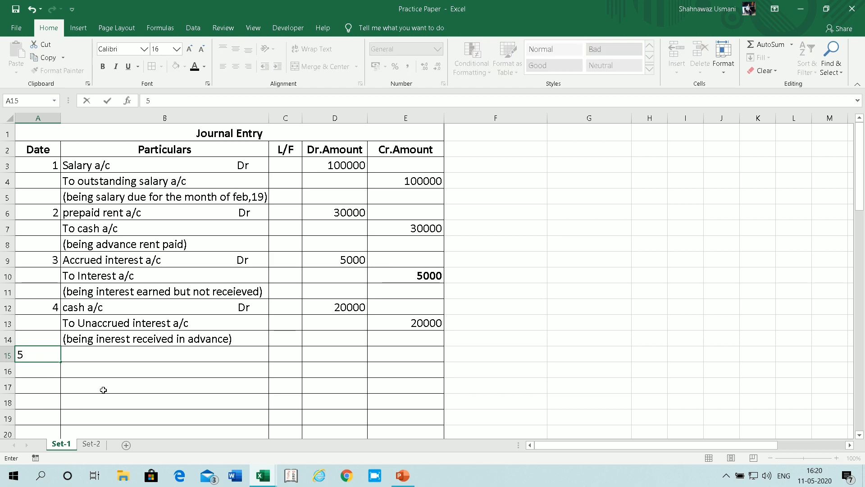
Step: Consult transaction e in the Practice Set-1 workbook and enter "rent a/c" with a spaced-out "Dr" in B15 of Practice Paper
{"action": "mouse_move", "coordinate": [263, 472]}
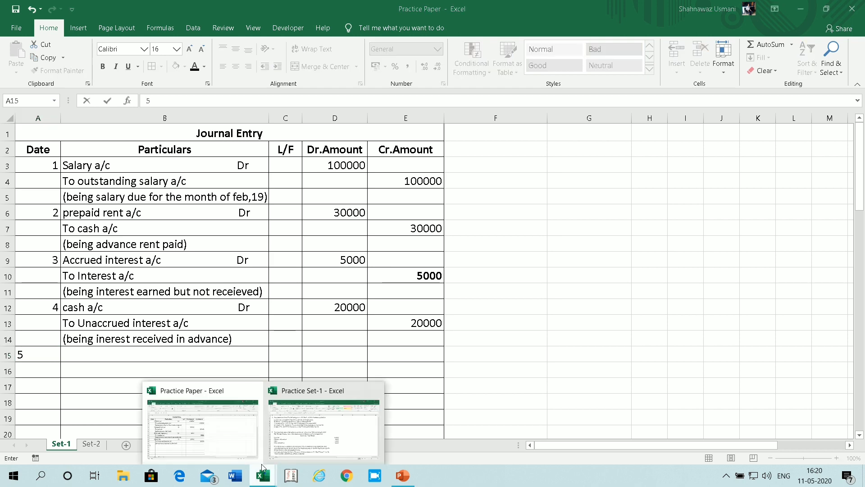
{"action": "left_click", "coordinate": [297, 422]}
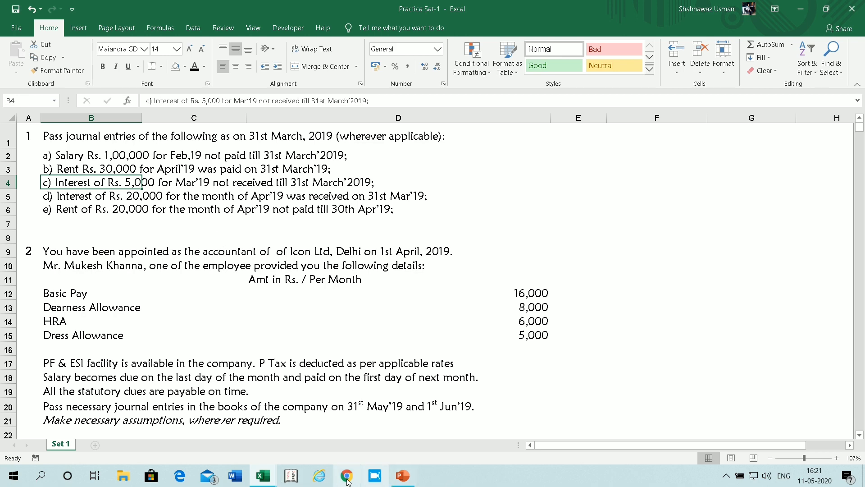
{"action": "left_click", "coordinate": [264, 479]}
{"action": "left_click", "coordinate": [231, 442]}
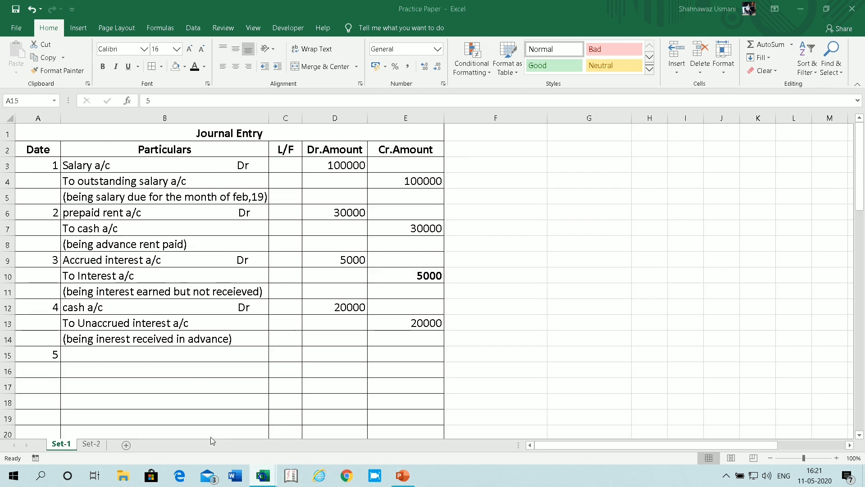
{"action": "left_click", "coordinate": [94, 351]}
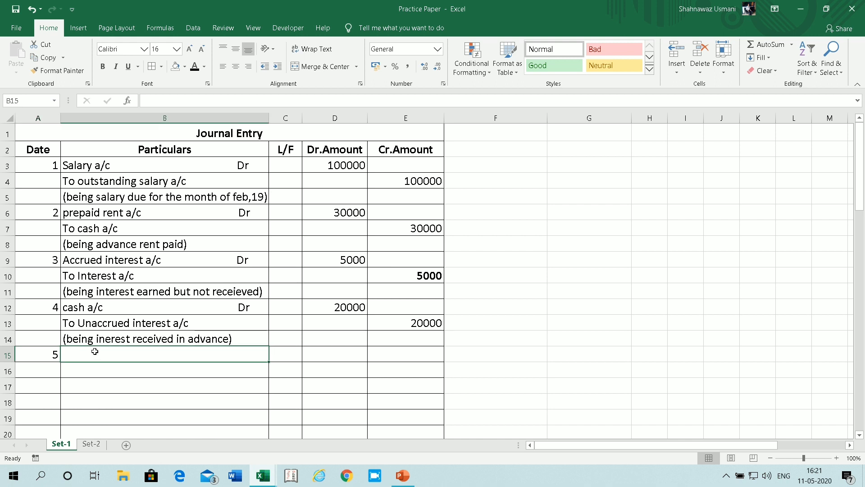
{"action": "type", "text": "rent a/c               "}
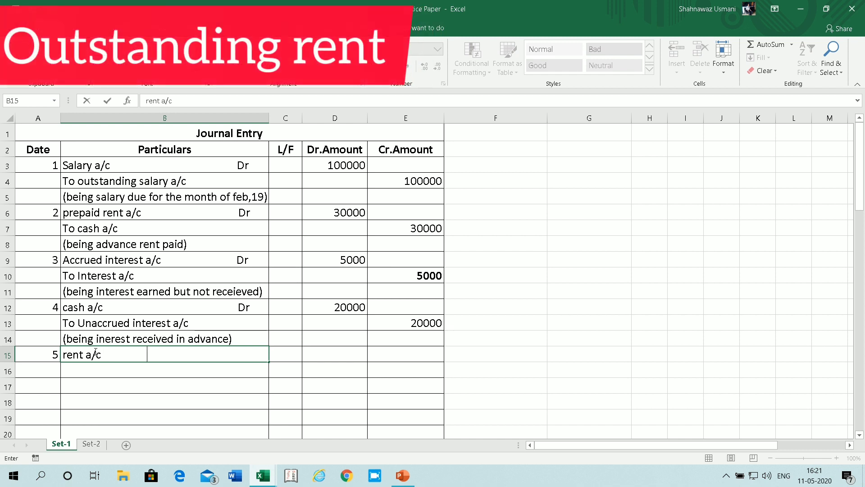
{"action": "type", "text": "                                   Dr"}
{"action": "key", "text": "Return"}
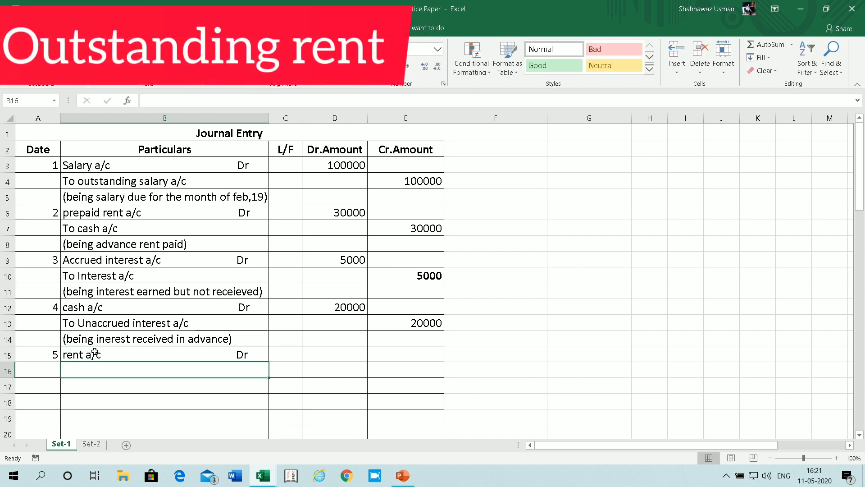
Step: Enter the credit line "To outstanding rent a/c" in B16
{"action": "type", "text": "To"}
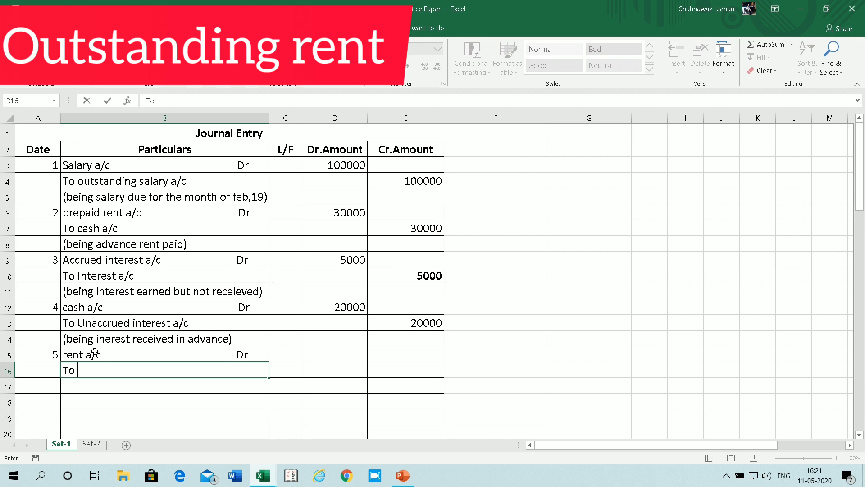
{"action": "type", "text": " outst"}
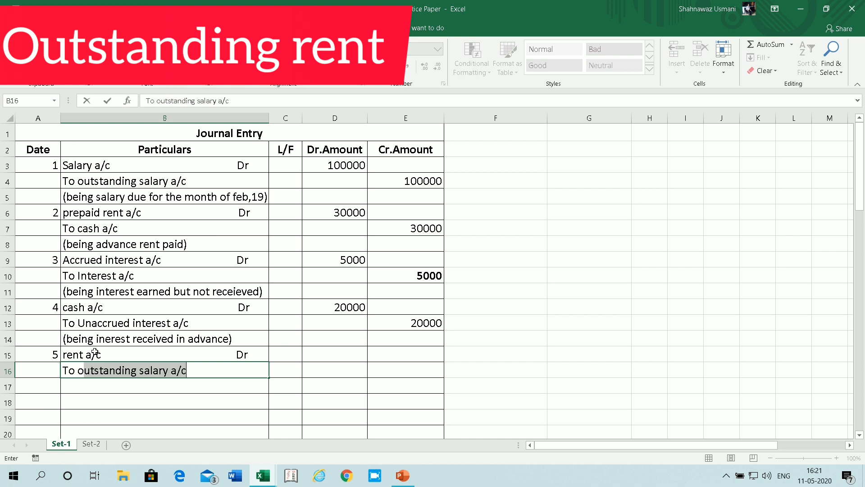
{"action": "type", "text": "a"}
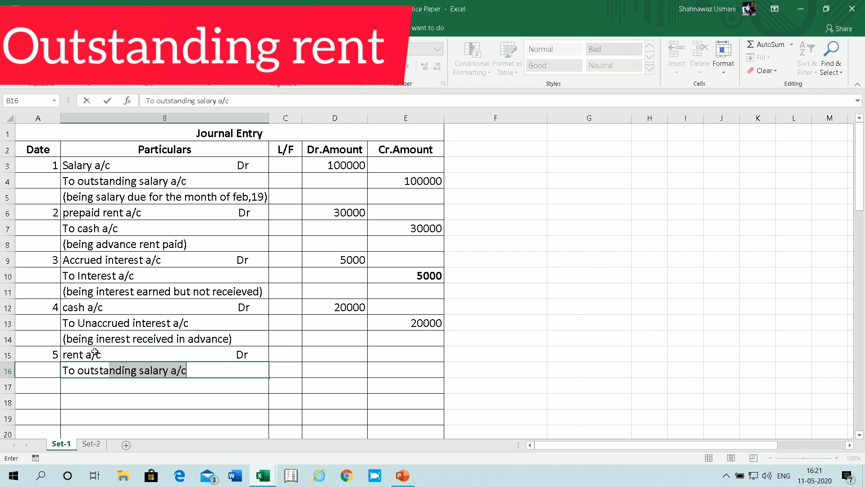
{"action": "type", "text": "nding "}
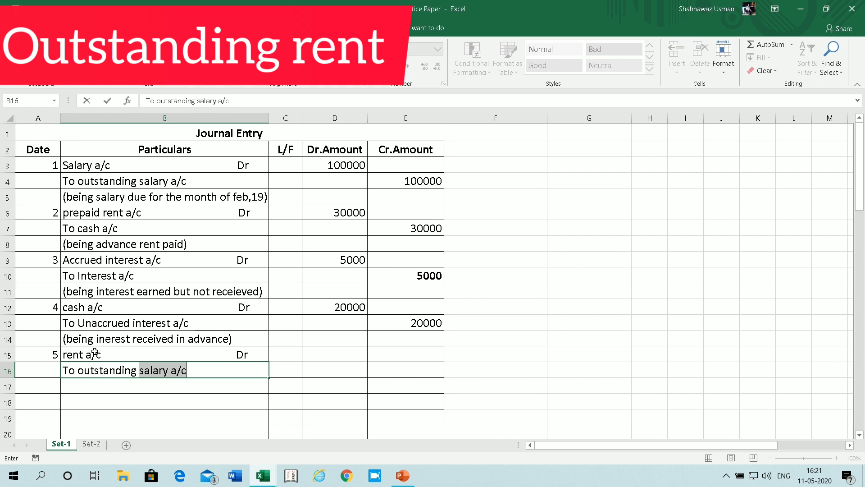
{"action": "type", "text": "rent a/c"}
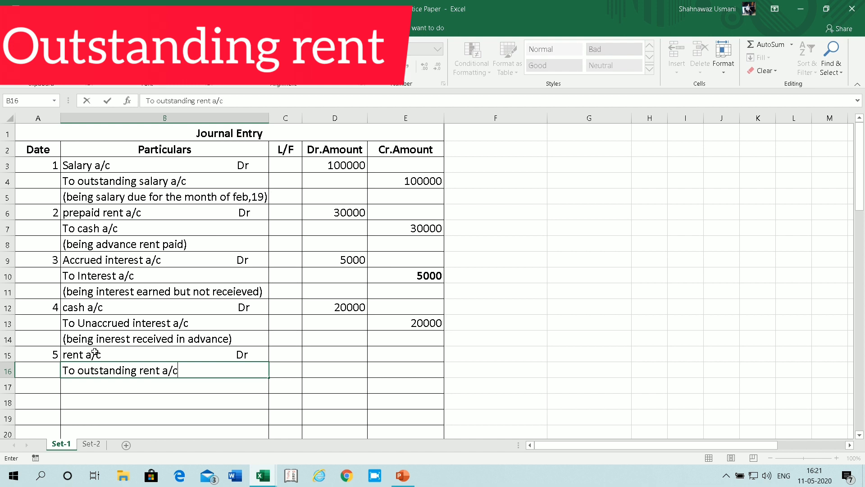
{"action": "key", "text": "Return"}
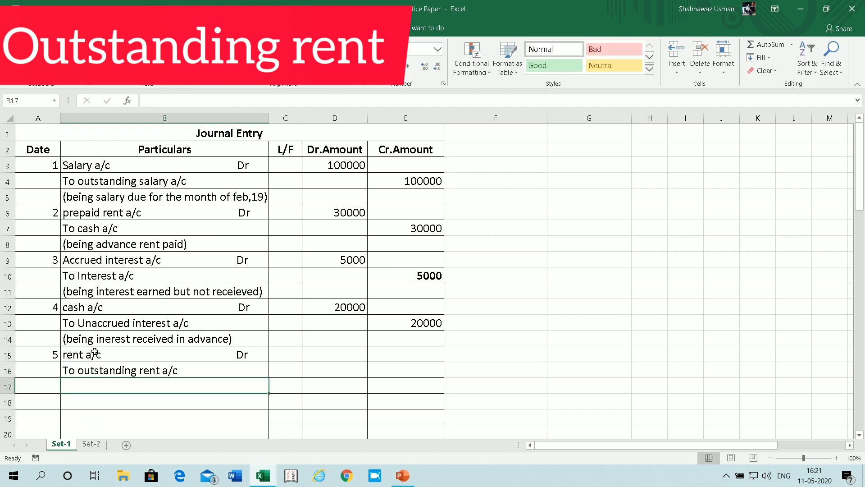
Step: Enter the narration "(being rent due for the monyh of april)" in B17
{"action": "type", "text": "(be"}
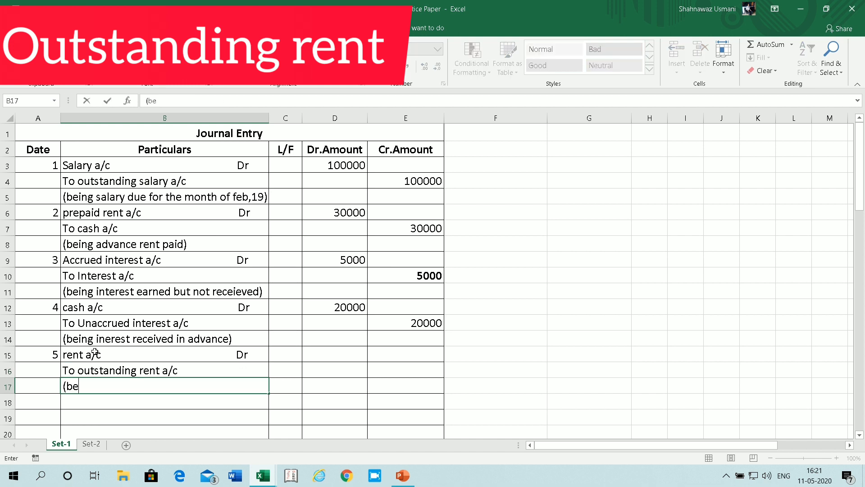
{"action": "type", "text": "ing rent due"}
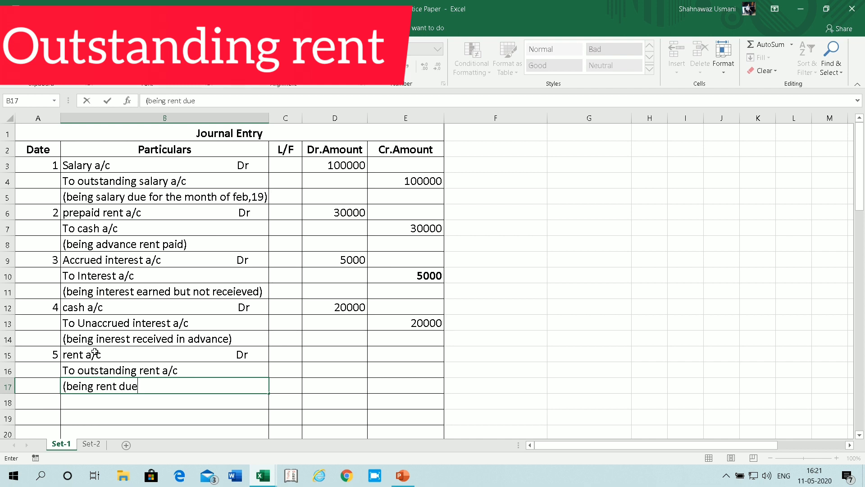
{"action": "type", "text": " for the monyh o"}
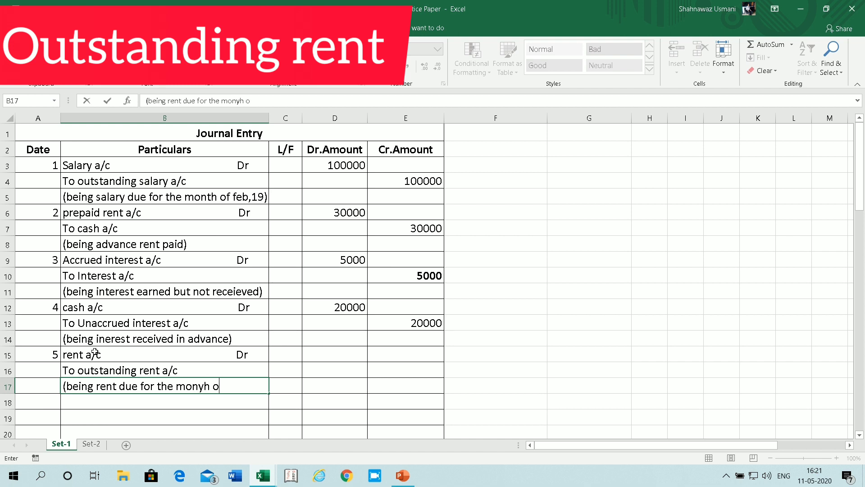
{"action": "type", "text": "f april)"}
{"action": "key", "text": "Return"}
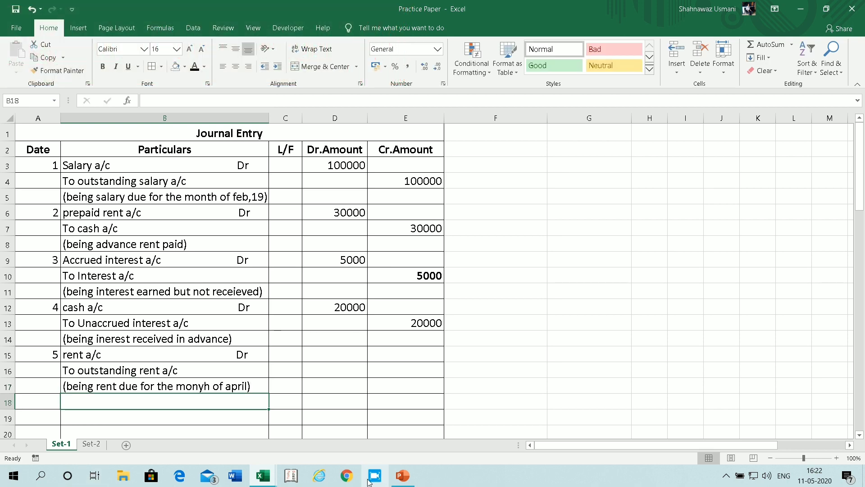
Step: Check the rent amount in transaction e of Practice Set-1 and enter 20000 as the rent debit in D15 of Practice Paper
{"action": "mouse_move", "coordinate": [263, 476]}
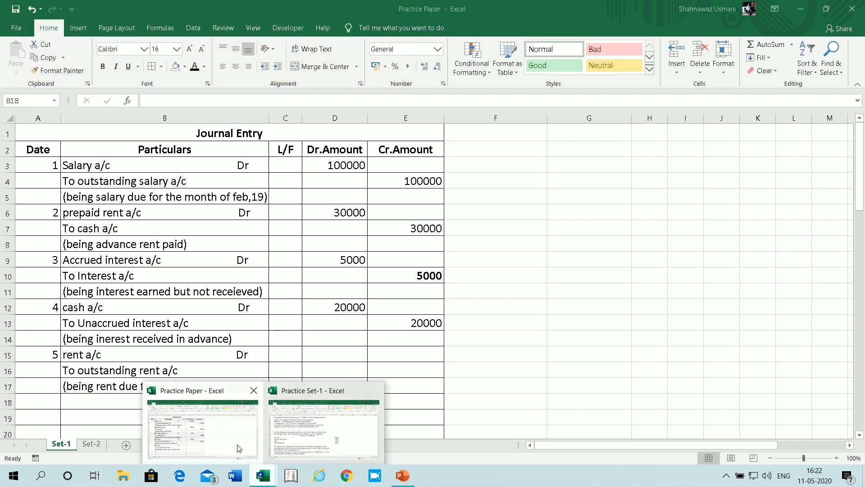
{"action": "left_click", "coordinate": [315, 434]}
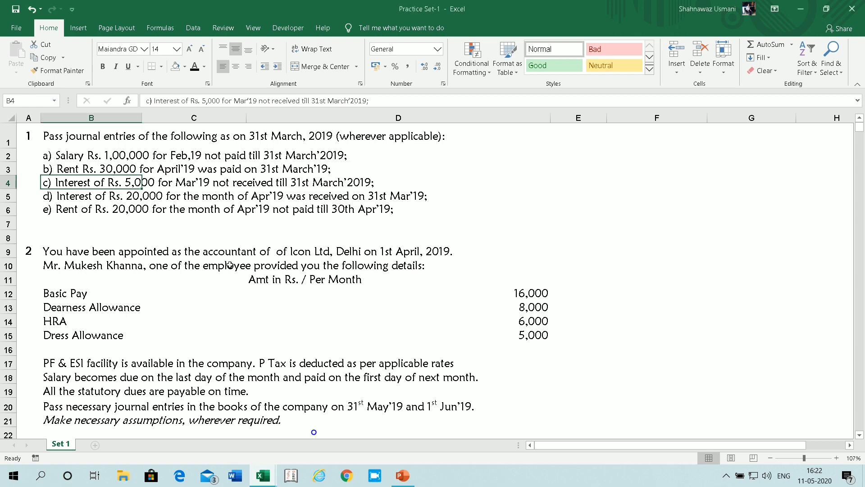
{"action": "mouse_move", "coordinate": [270, 478]}
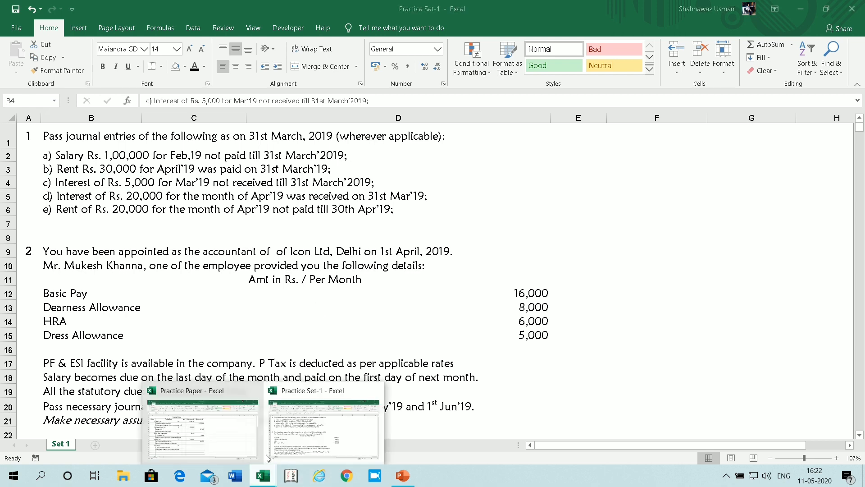
{"action": "mouse_move", "coordinate": [215, 443]}
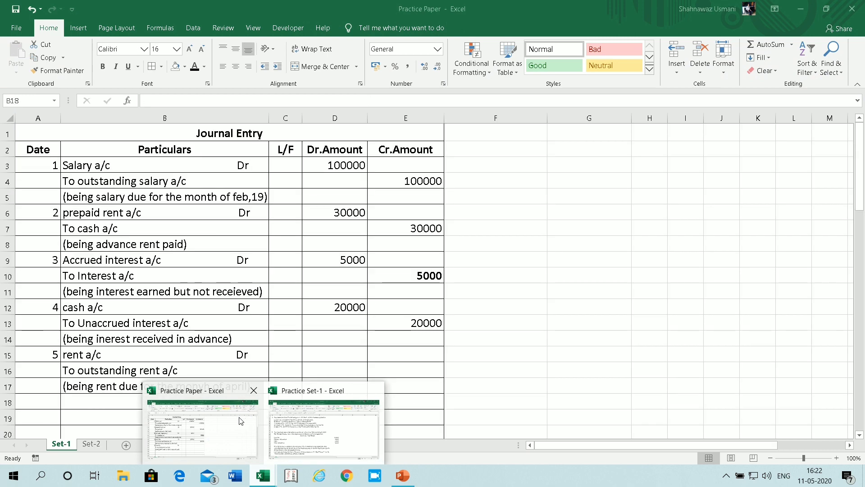
{"action": "mouse_move", "coordinate": [316, 443]}
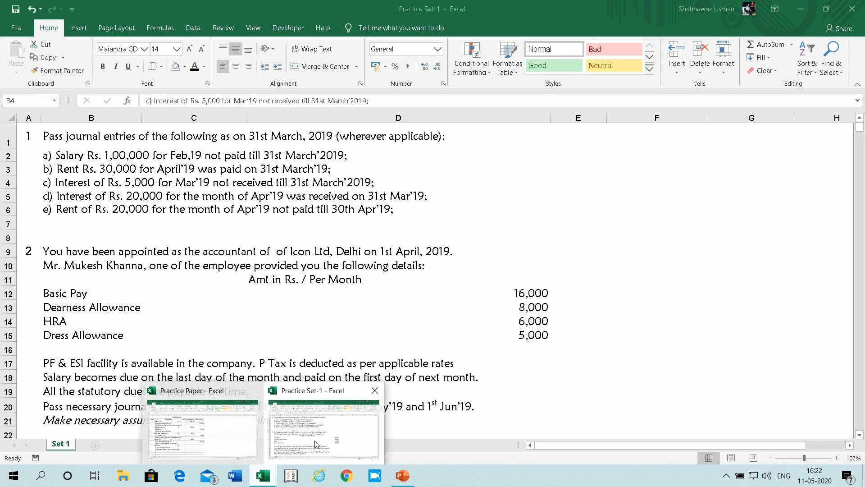
{"action": "left_click", "coordinate": [221, 440]}
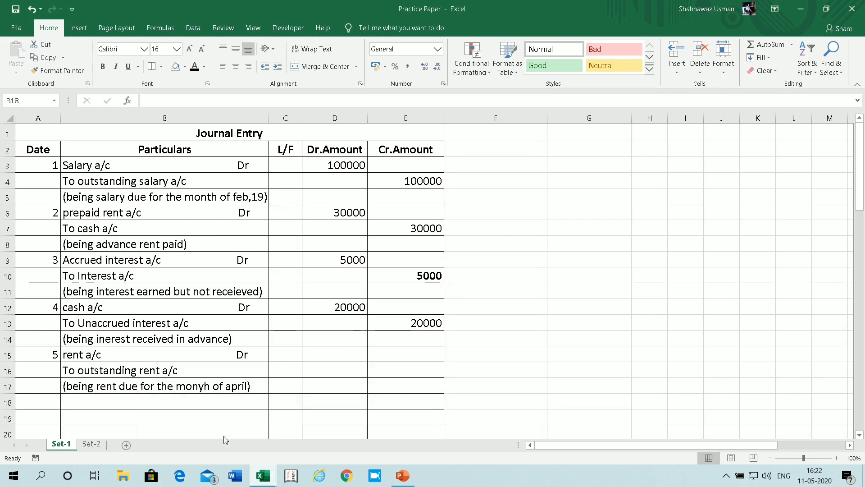
{"action": "left_click", "coordinate": [341, 352]}
{"action": "type", "text": "2000"}
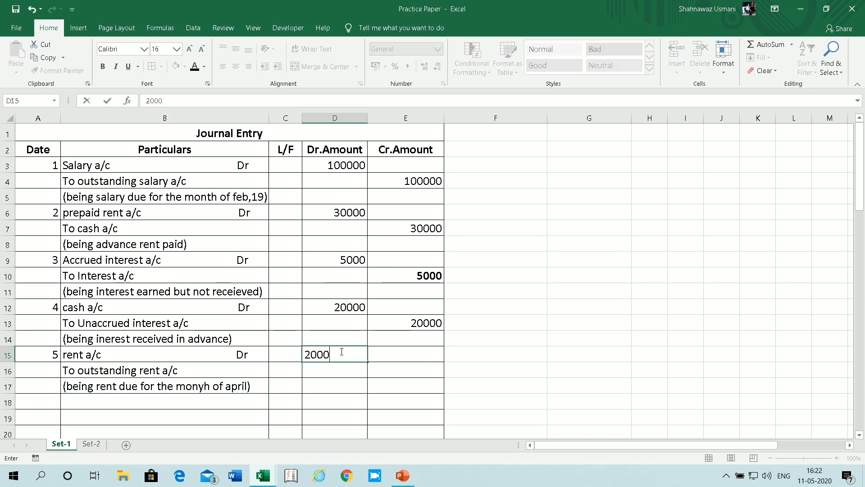
{"action": "type", "text": "0"}
{"action": "key", "text": "Return"}
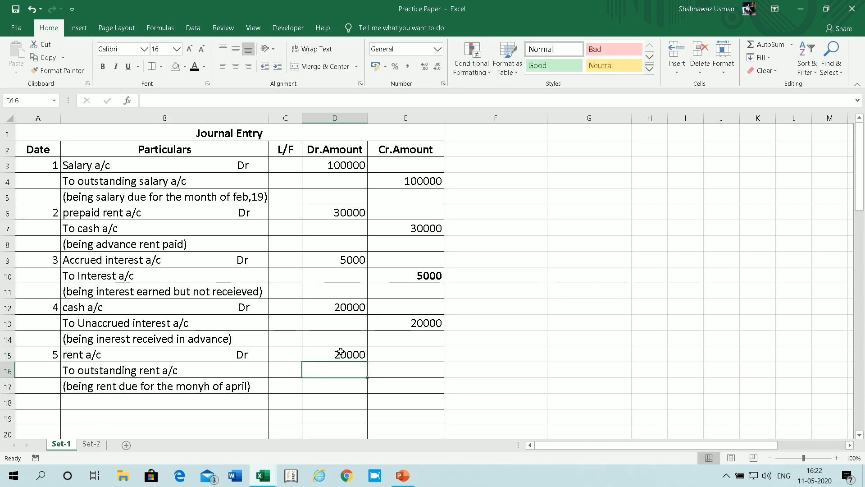
Step: Enter 20000 as the outstanding rent credit in E16 and save the Practice Paper workbook
{"action": "key", "text": "Right"}
{"action": "type", "text": "2000"}
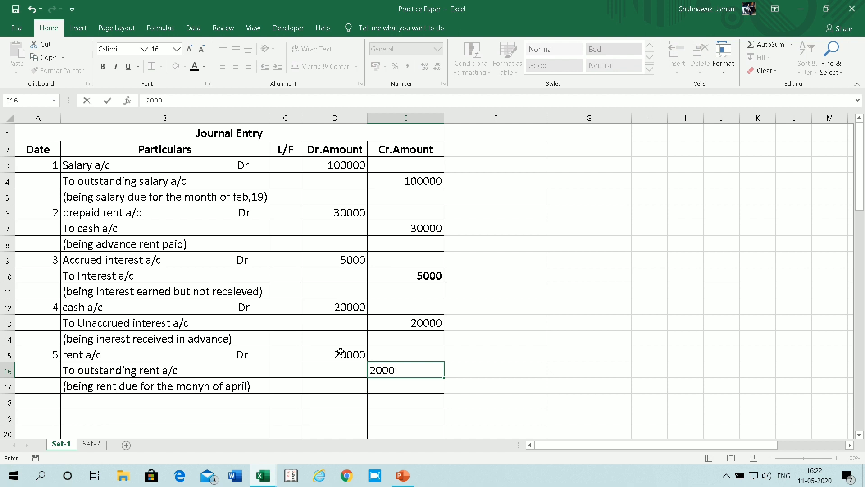
{"action": "type", "text": "0"}
{"action": "left_click", "coordinate": [529, 364]}
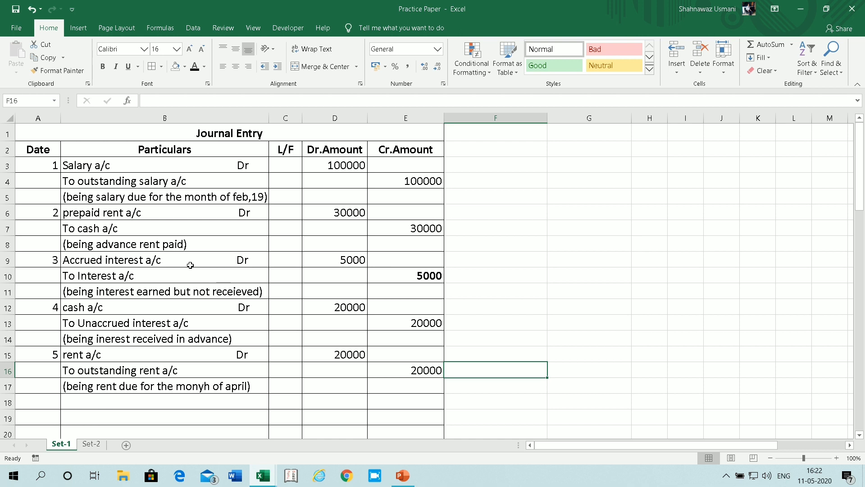
{"action": "left_click", "coordinate": [17, 10]}
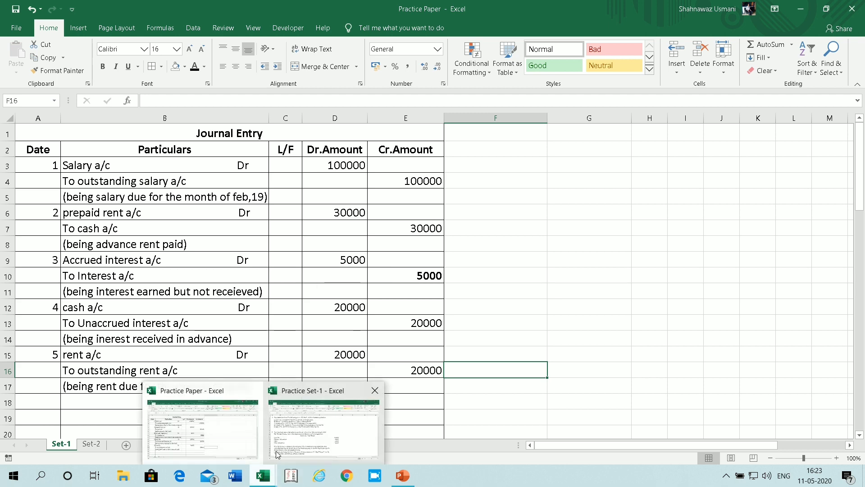
Step: Review question 2 in the Practice Set-1 workbook, examining the basic pay, dearness allowance, HRA and dress allowance amounts
{"action": "left_click", "coordinate": [316, 430]}
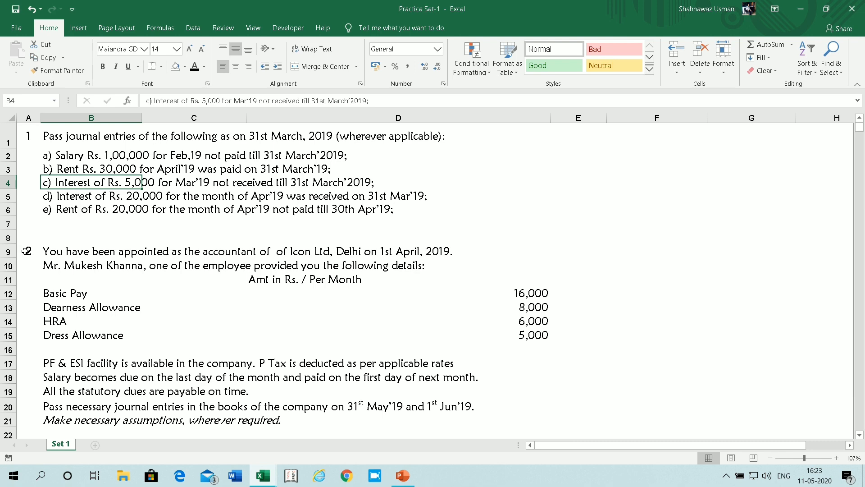
{"action": "left_click_drag", "start_coordinate": [26, 251], "coordinate": [459, 398]}
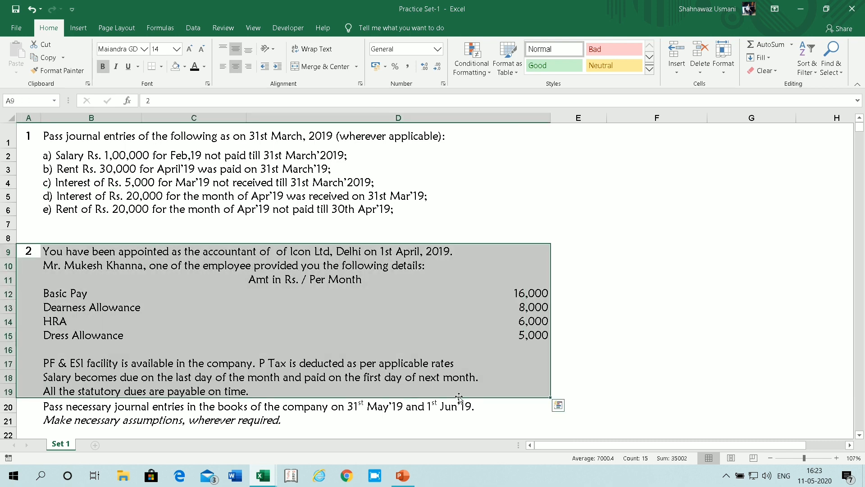
{"action": "left_click", "coordinate": [630, 321]}
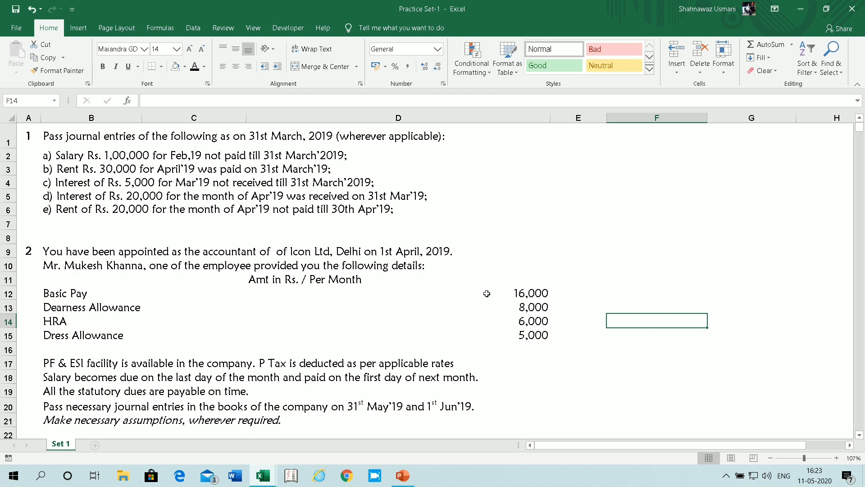
{"action": "left_click", "coordinate": [525, 292]}
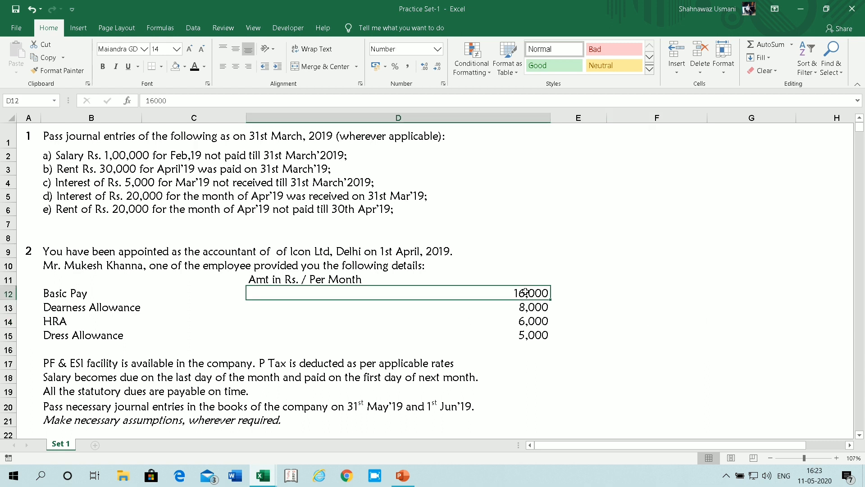
{"action": "left_click", "coordinate": [531, 318]}
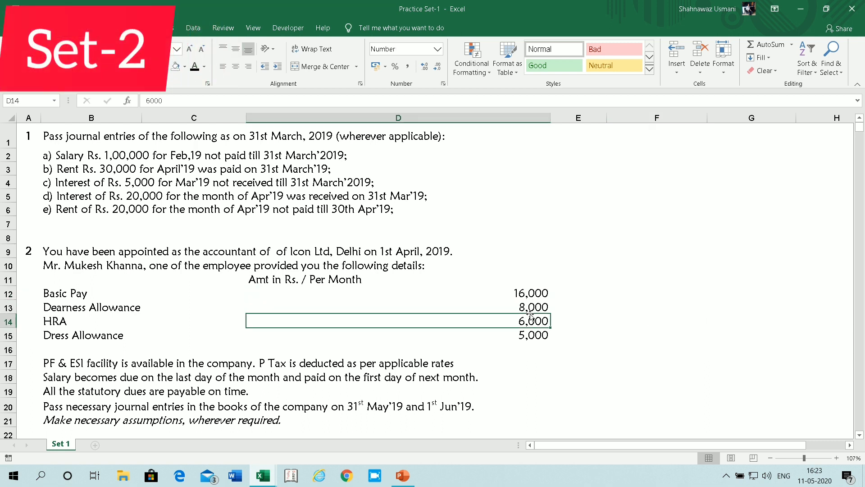
{"action": "left_click", "coordinate": [527, 305]}
{"action": "left_click", "coordinate": [530, 320]}
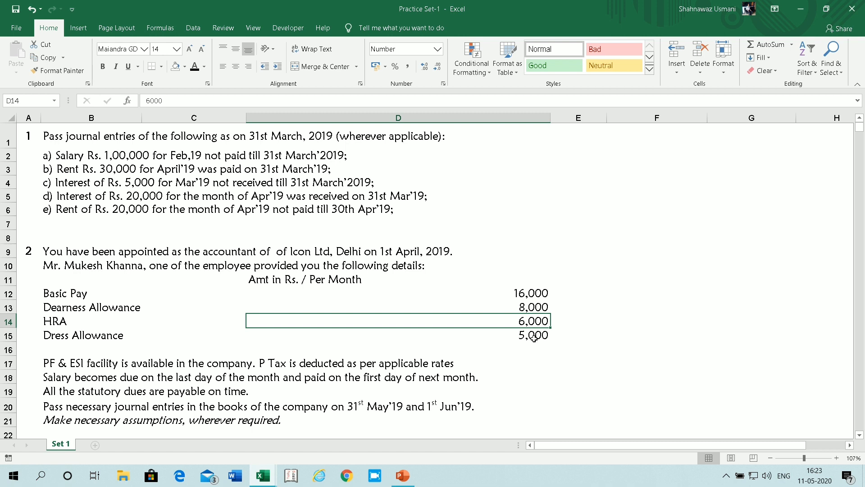
{"action": "left_click", "coordinate": [520, 335]}
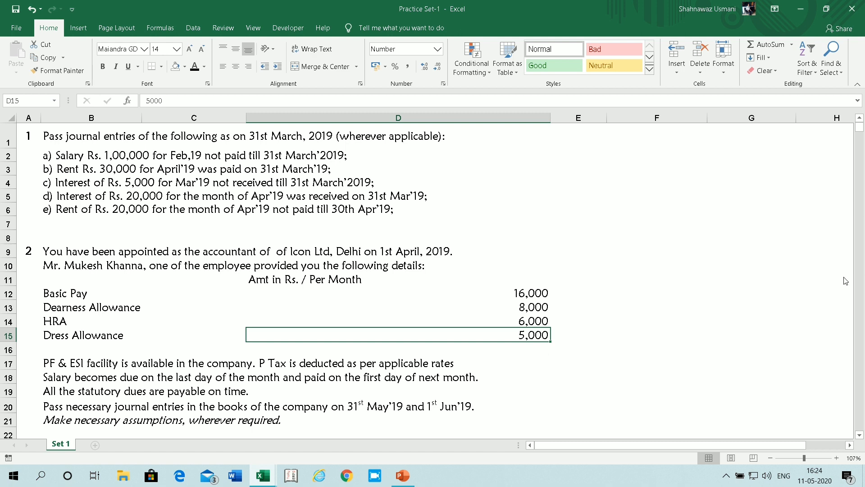
Step: Read the PF, ESI, P Tax and salary payment conditions and the journal entry instructions below question 2's pay figures
{"action": "key", "text": "Down"}
{"action": "key", "text": "Down"}
{"action": "key", "text": "Down"}
{"action": "key", "text": "Down"}
{"action": "key", "text": "Down"}
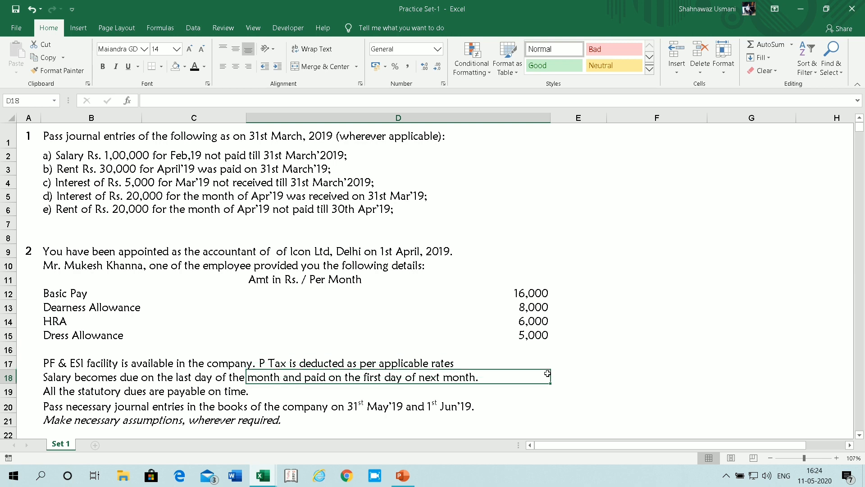
{"action": "key", "text": "Down"}
{"action": "key", "text": "Down"}
{"action": "key", "text": "Down"}
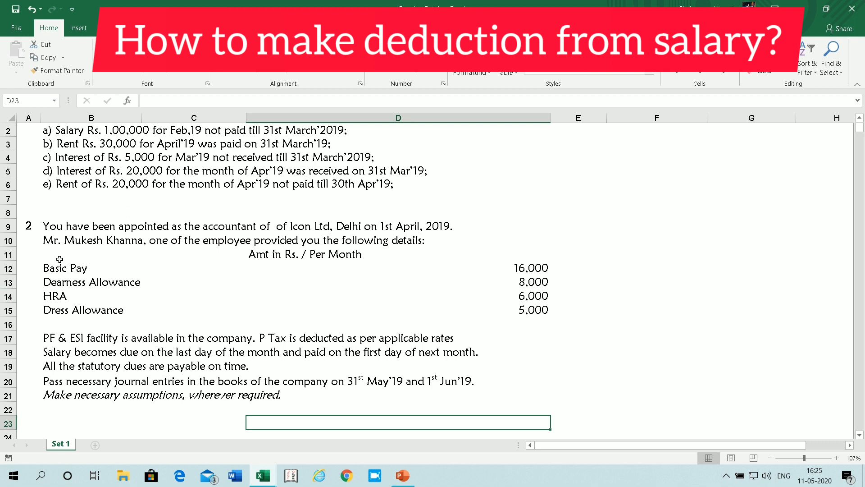
Step: Copy the monthly pay details in A11:D15 of Practice Set-1 and paste them at F2 of the Set-1 sheet in Practice Paper
{"action": "left_click_drag", "start_coordinate": [30, 253], "coordinate": [506, 311]}
{"action": "key", "text": "ctrl+c"}
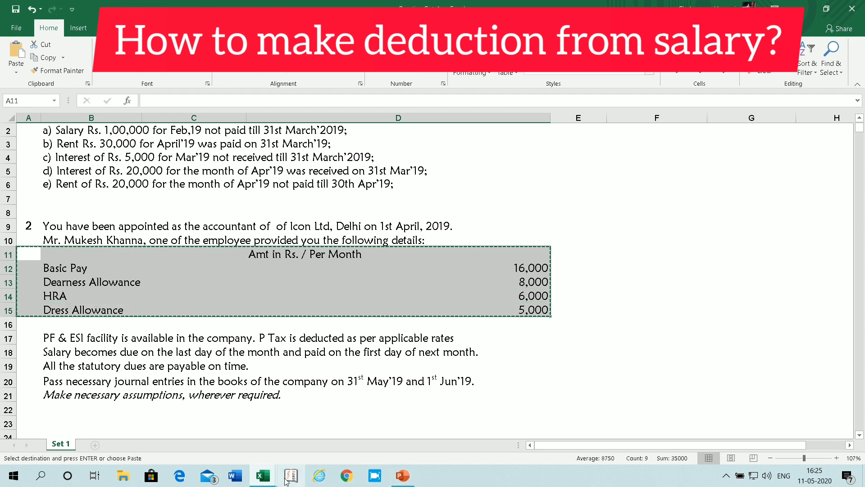
{"action": "mouse_move", "coordinate": [263, 475]}
{"action": "left_click", "coordinate": [234, 459]}
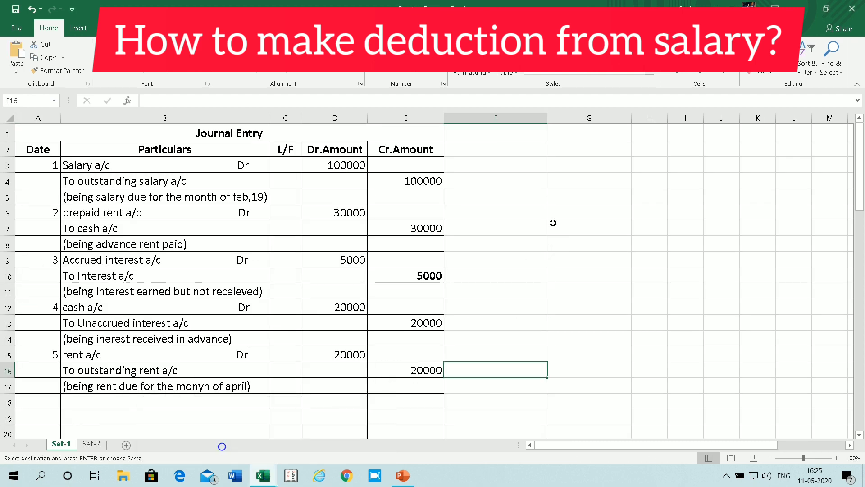
{"action": "left_click", "coordinate": [496, 153]}
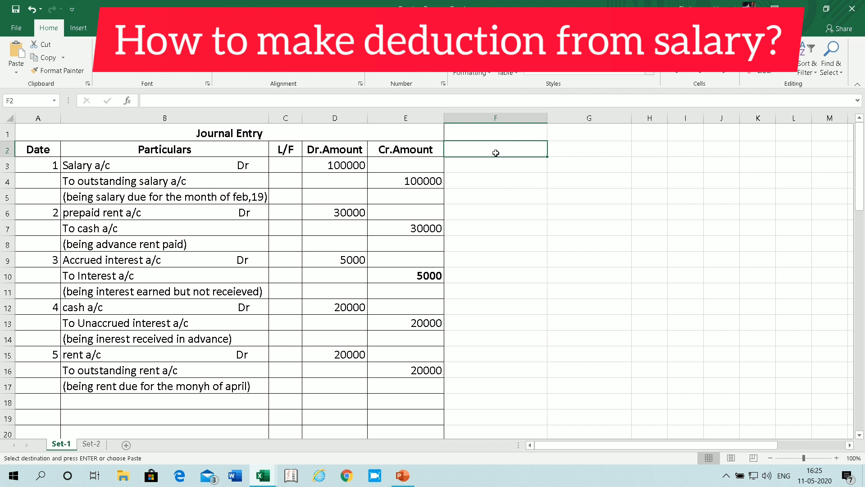
{"action": "key", "text": "ctrl+v"}
{"action": "key", "text": "ctrl"}
{"action": "key", "text": "Escape"}
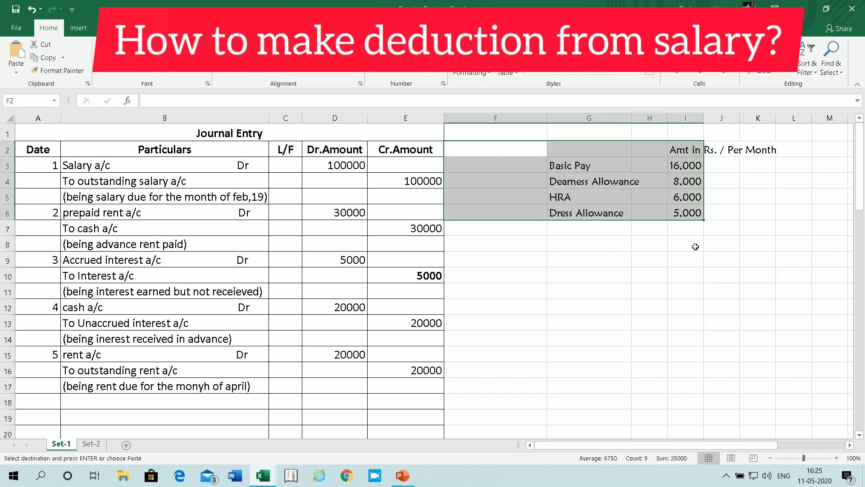
{"action": "left_click", "coordinate": [749, 149]}
{"action": "left_click", "coordinate": [635, 260]}
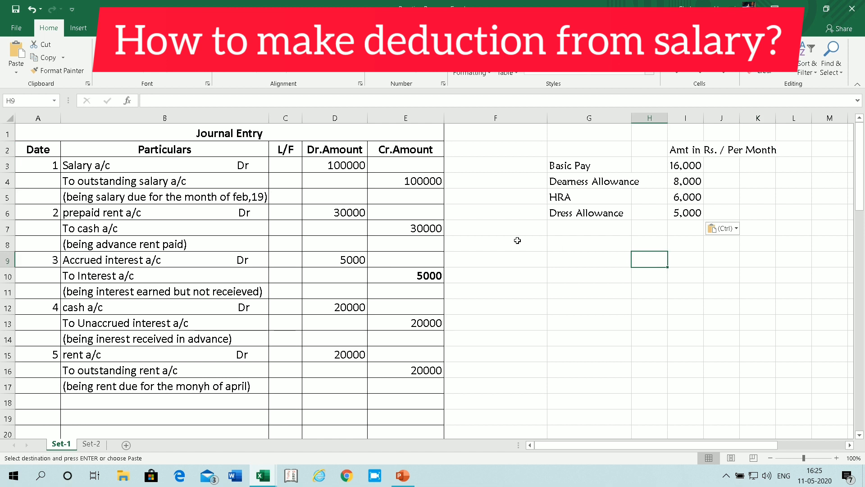
Step: Enter the label "Gross salary" in F7, beside the journal table
{"action": "left_click", "coordinate": [478, 228]}
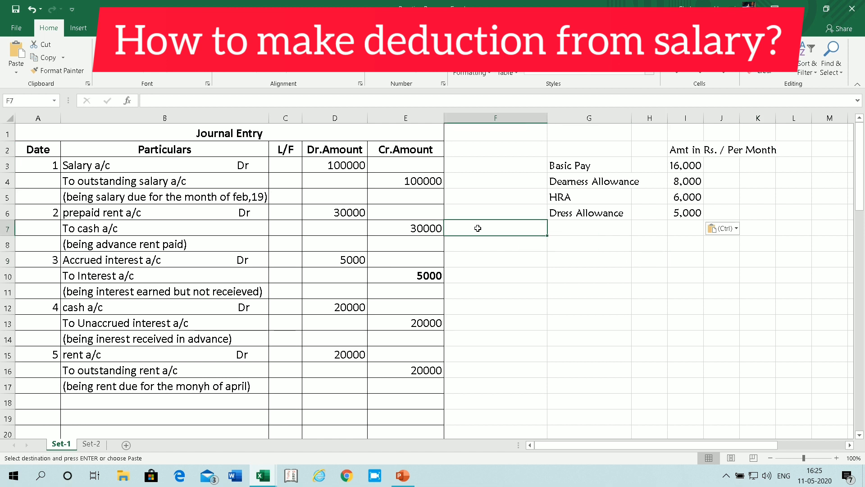
{"action": "type", "text": "G"}
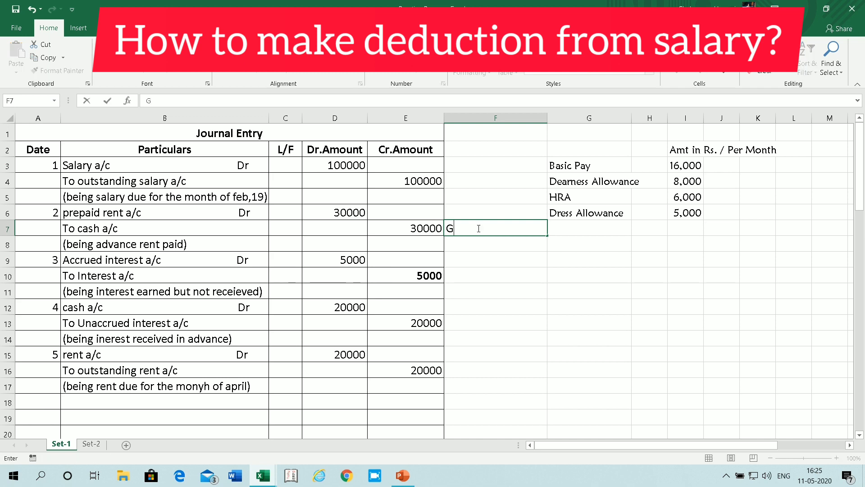
{"action": "type", "text": "ross salary"}
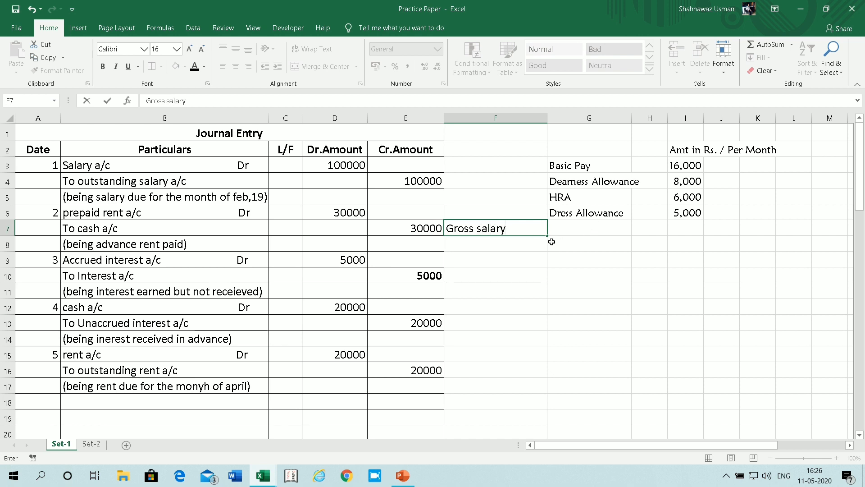
Step: Enter "Basic Pay" in G7 and widen column H slightly
{"action": "left_click", "coordinate": [586, 228]}
{"action": "type", "text": "Basic"}
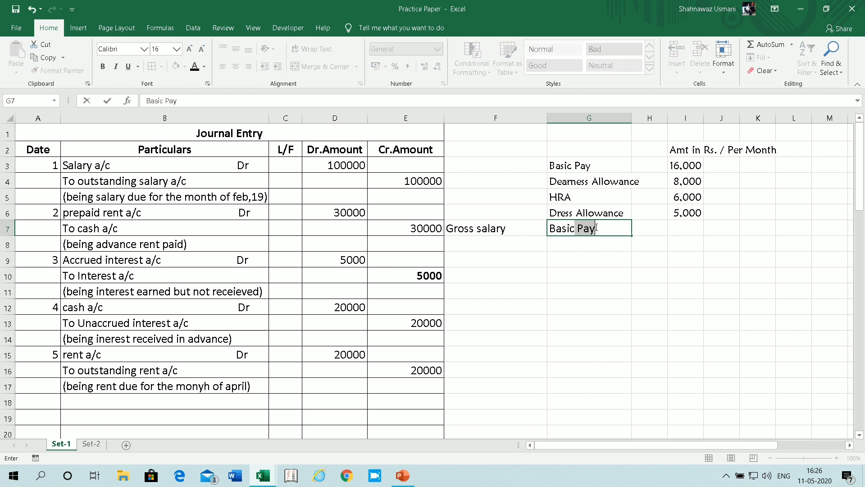
{"action": "key", "text": "Tab"}
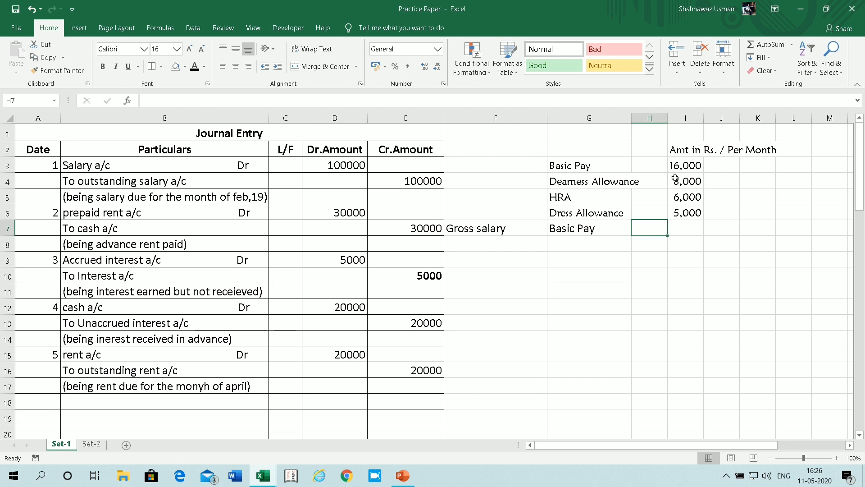
{"action": "left_click_drag", "start_coordinate": [667, 120], "coordinate": [679, 120]}
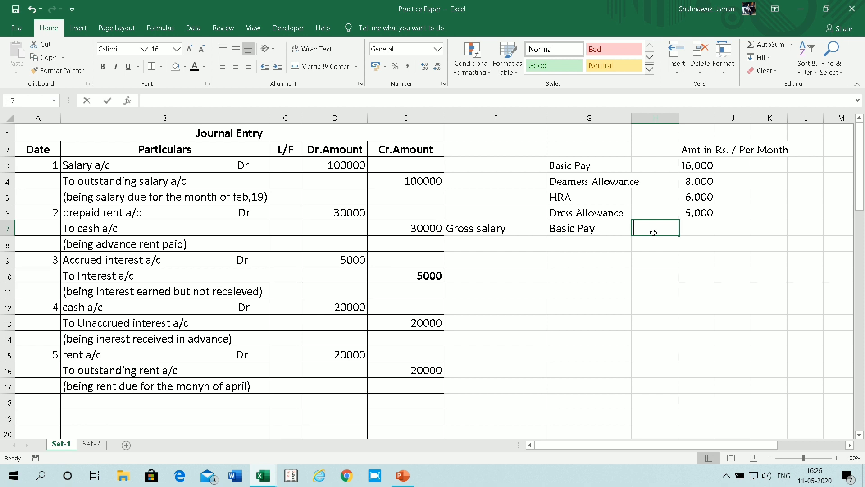
Step: Calculate the annual basic pay in H7 with the formula =I3*12
{"action": "type", "text": "="}
{"action": "left_click", "coordinate": [696, 165]}
{"action": "type", "text": "*12"}
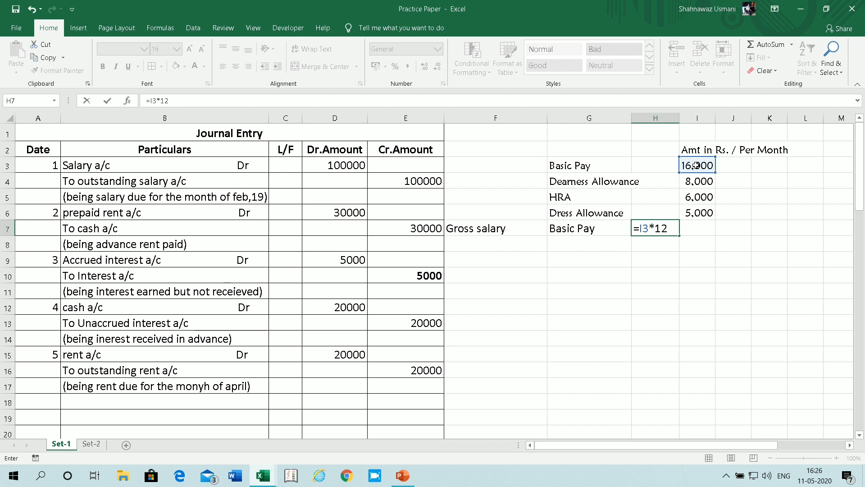
{"action": "key", "text": "Return"}
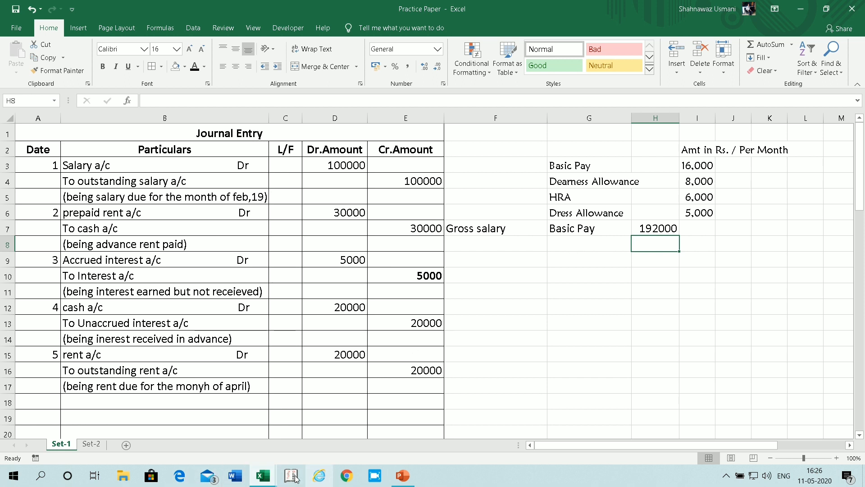
Step: Check question 2's monthly pay details and PF and ESI conditions in the Practice Set-1 workbook, and return to Practice Paper
{"action": "mouse_move", "coordinate": [269, 468]}
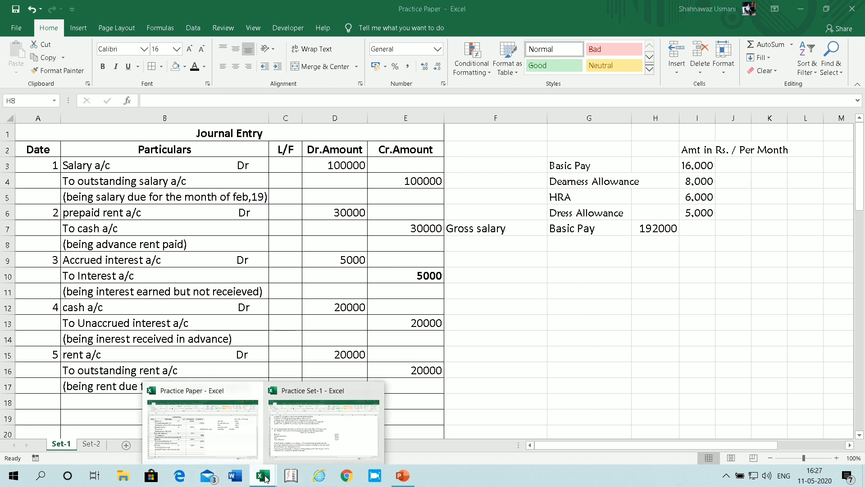
{"action": "left_click", "coordinate": [285, 452]}
{"action": "left_click", "coordinate": [185, 377]}
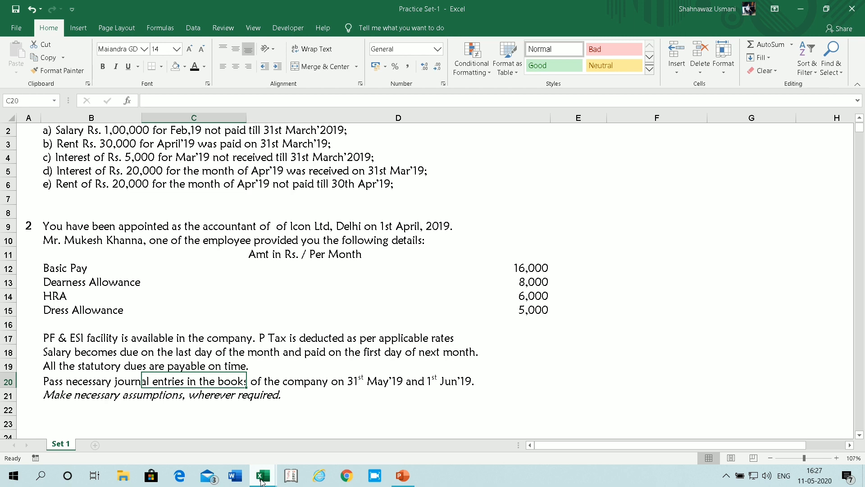
{"action": "mouse_move", "coordinate": [266, 481]}
{"action": "left_click", "coordinate": [332, 438]}
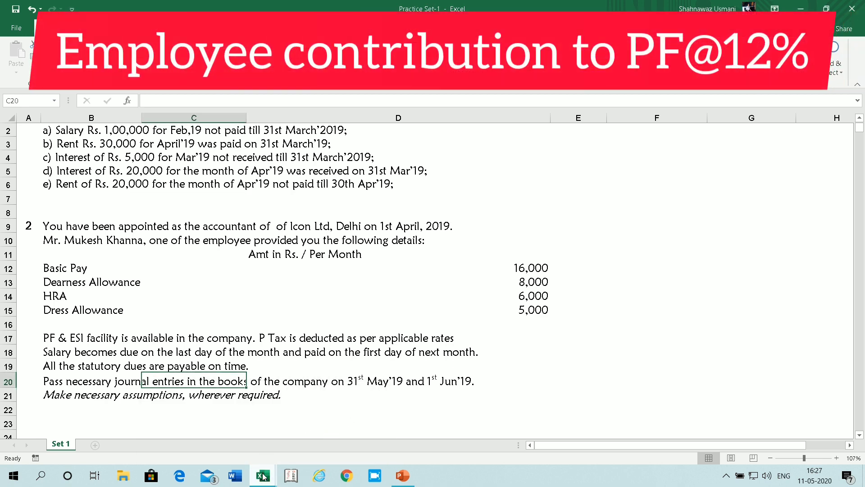
{"action": "mouse_move", "coordinate": [263, 476]}
{"action": "left_click", "coordinate": [237, 452]}
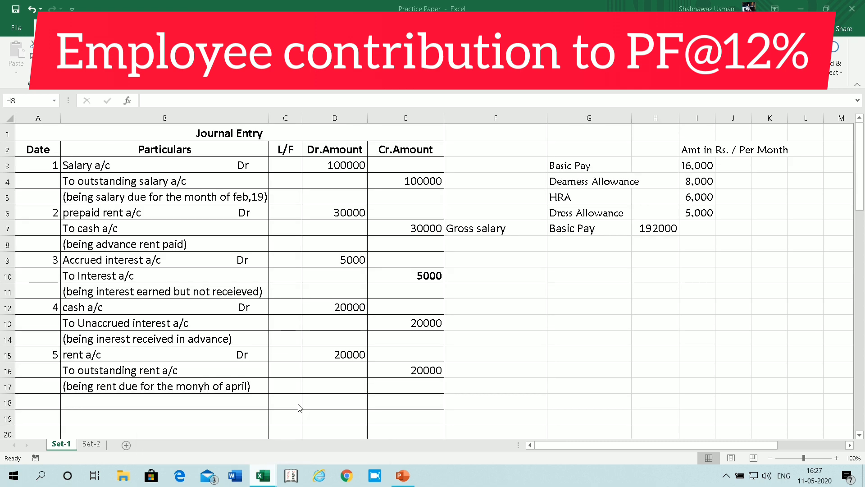
Step: Replace the formula in H7 with the monthly gross salary, =I3+I4+I5+I6
{"action": "left_click", "coordinate": [653, 245]}
{"action": "left_click", "coordinate": [663, 228]}
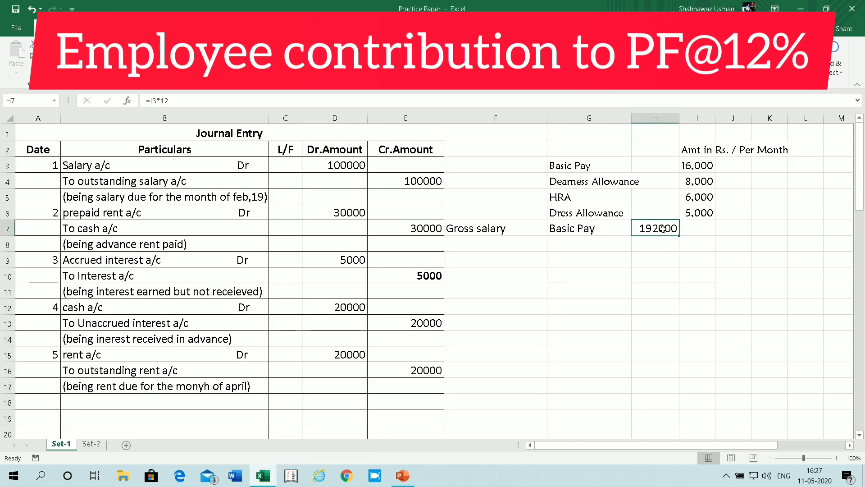
{"action": "type", "text": "="}
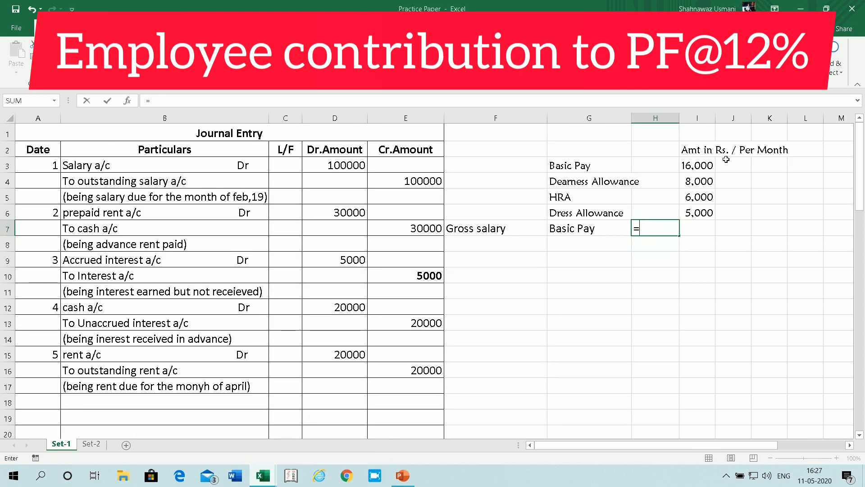
{"action": "left_click", "coordinate": [704, 167]}
{"action": "type", "text": "+"}
{"action": "left_click", "coordinate": [703, 183]}
{"action": "type", "text": "+"}
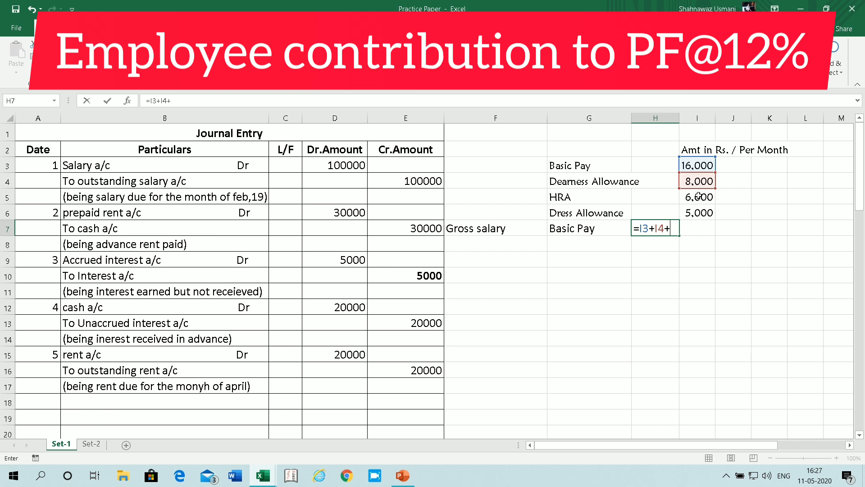
{"action": "left_click", "coordinate": [699, 197]}
{"action": "type", "text": "+"}
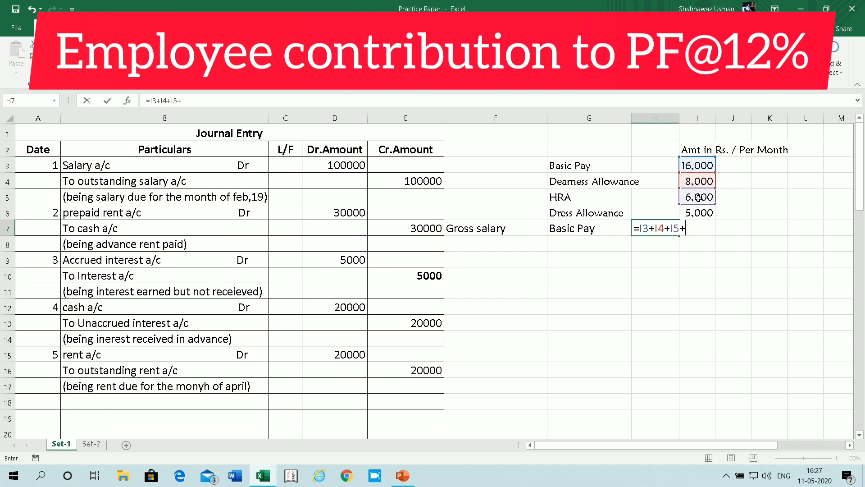
{"action": "left_click", "coordinate": [702, 211]}
{"action": "key", "text": "Return"}
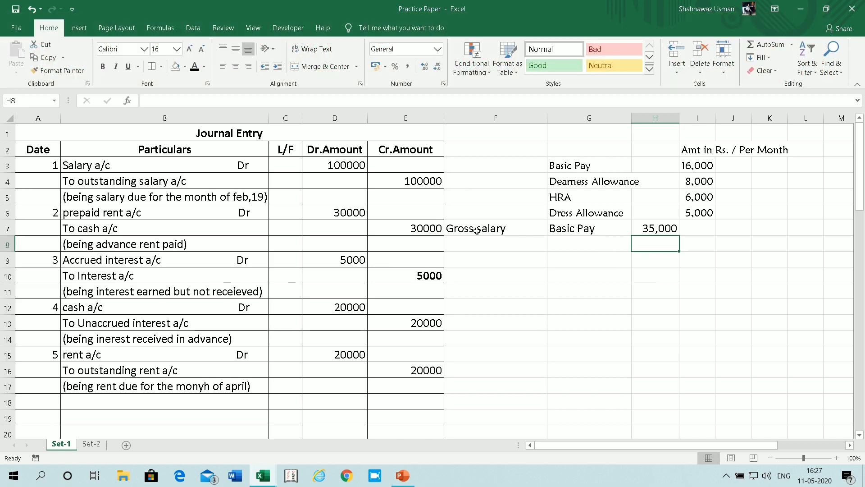
Step: Clear the "Basic Pay" label from G7 and enter "pm" there instead
{"action": "left_click", "coordinate": [576, 230]}
{"action": "key", "text": "Delete"}
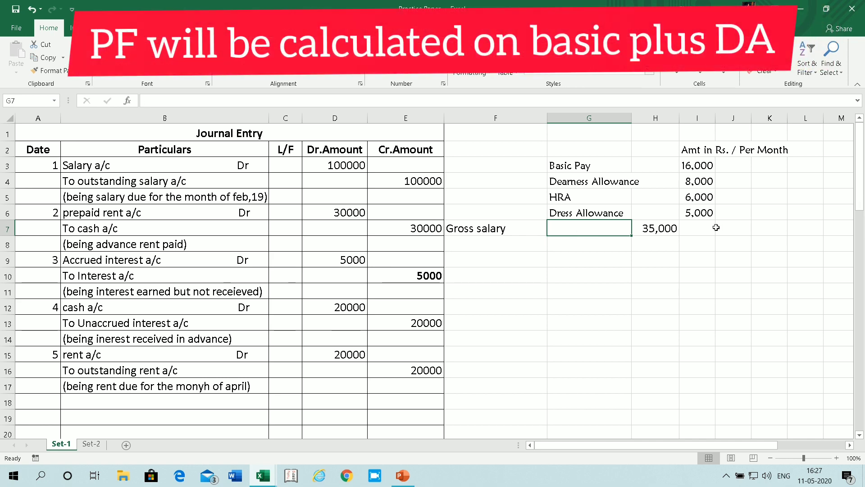
{"action": "type", "text": "pm"}
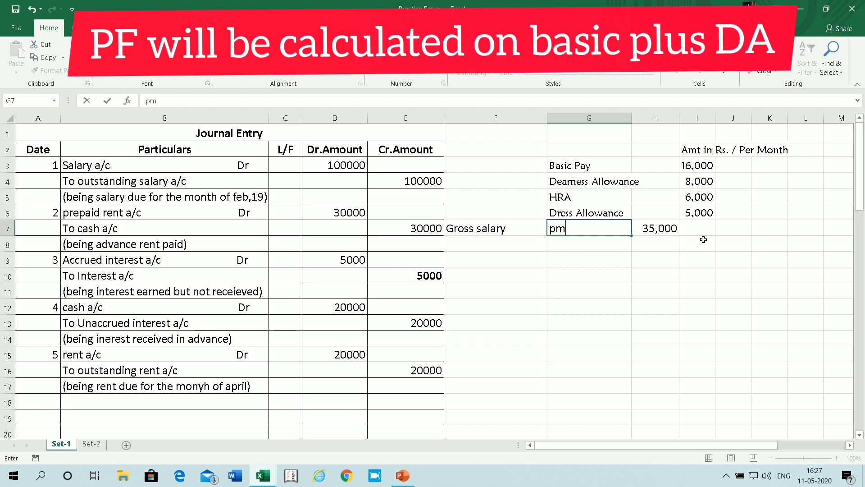
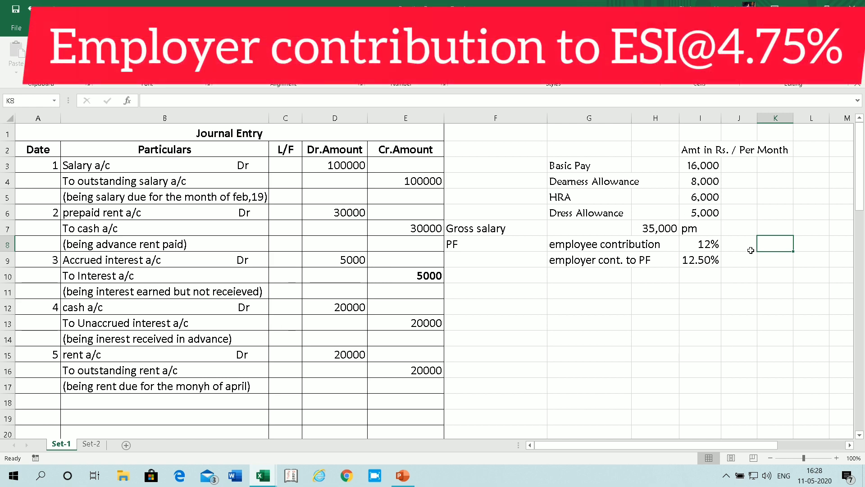
Step: Calculate the employee PF contribution on basic pay plus dearness allowance in K8 with =(I3+I4)*12/100
{"action": "type", "text": "="}
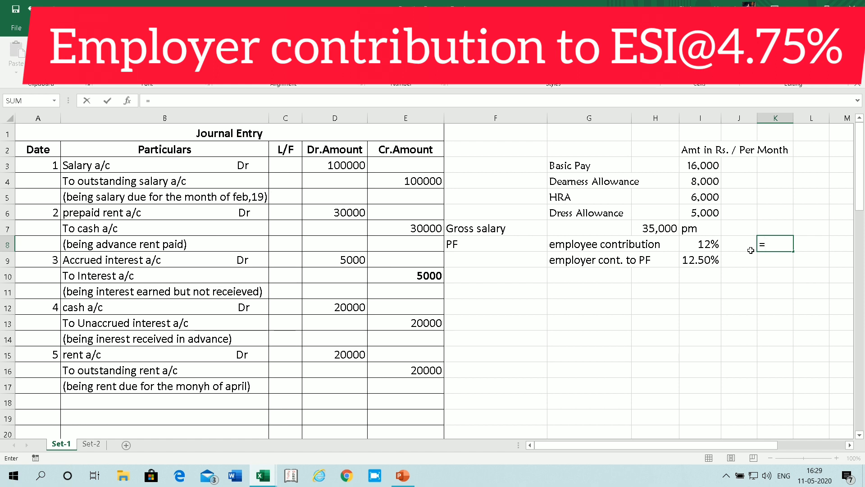
{"action": "type", "text": "("}
{"action": "left_click", "coordinate": [702, 166]}
{"action": "type", "text": "+"}
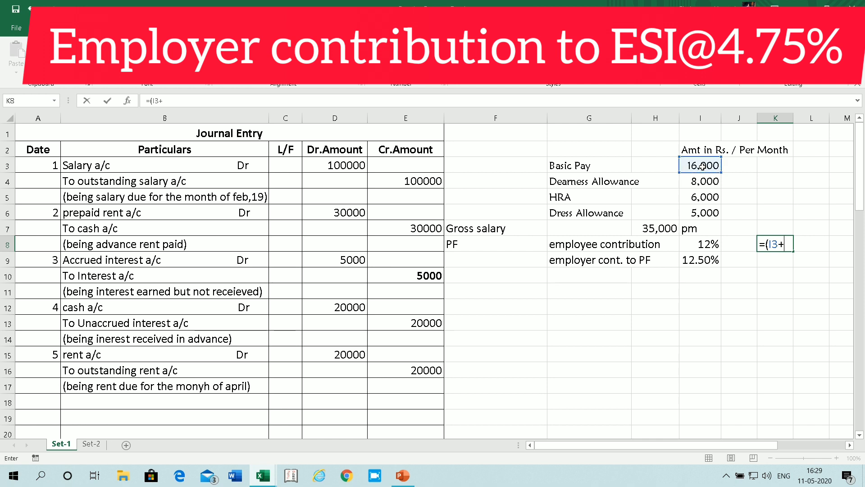
{"action": "left_click", "coordinate": [695, 182]}
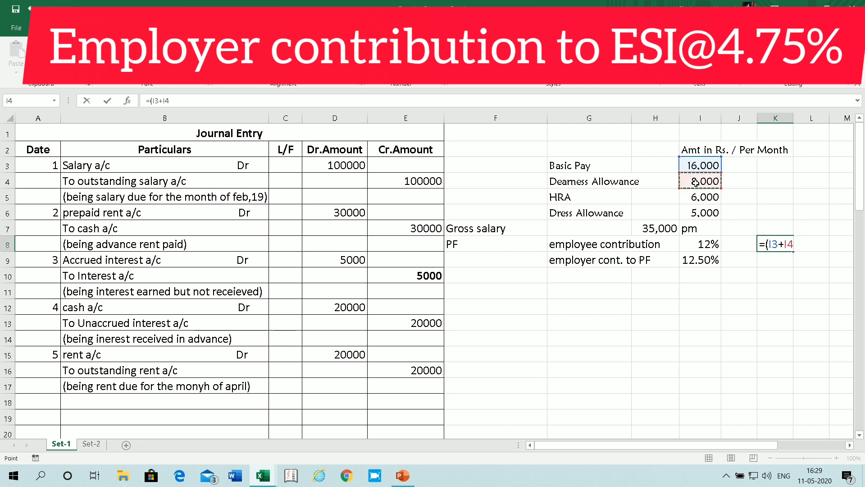
{"action": "type", "text": ")"}
{"action": "type", "text": "*12/100"}
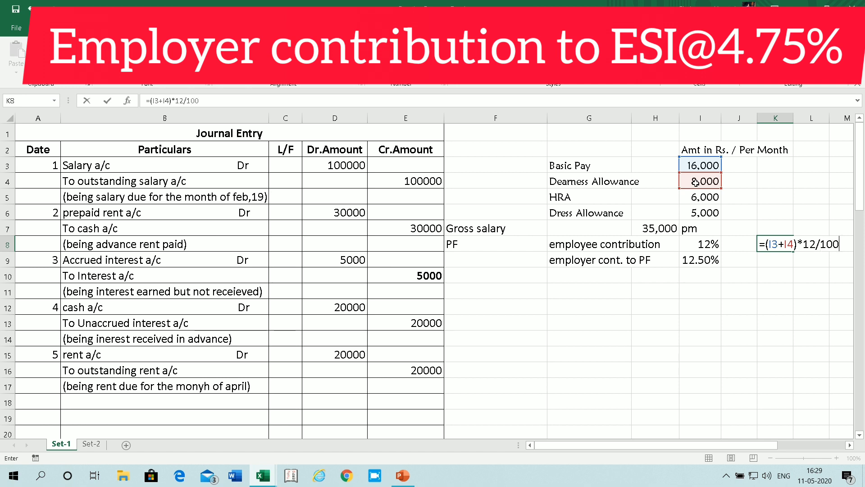
{"action": "key", "text": "Return"}
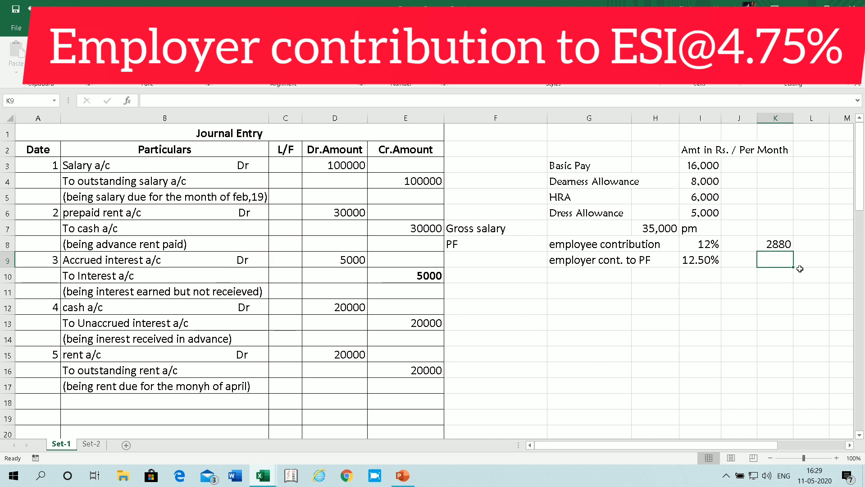
Step: Calculate the employee PF contribution on the 15000 base in L8 with =15000*12/100
{"action": "left_click", "coordinate": [814, 241]}
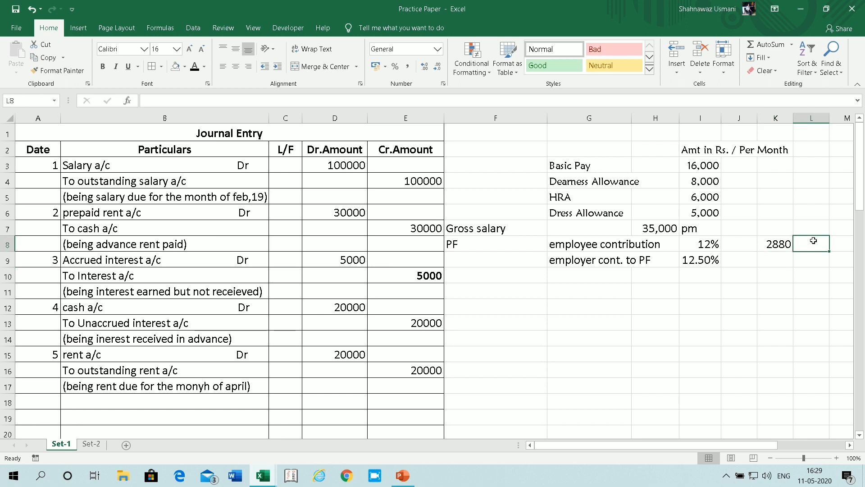
{"action": "type", "text": "15000"}
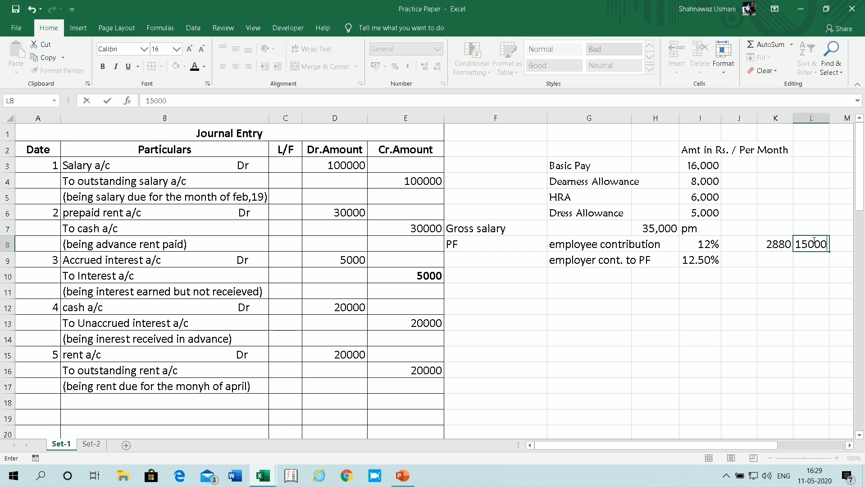
{"action": "type", "text": "*12/100"}
{"action": "key", "text": "Return"}
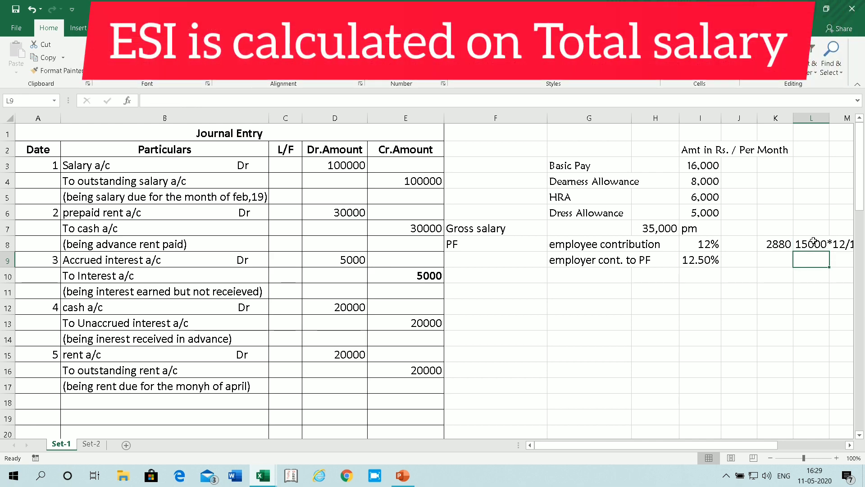
{"action": "left_click", "coordinate": [814, 242]}
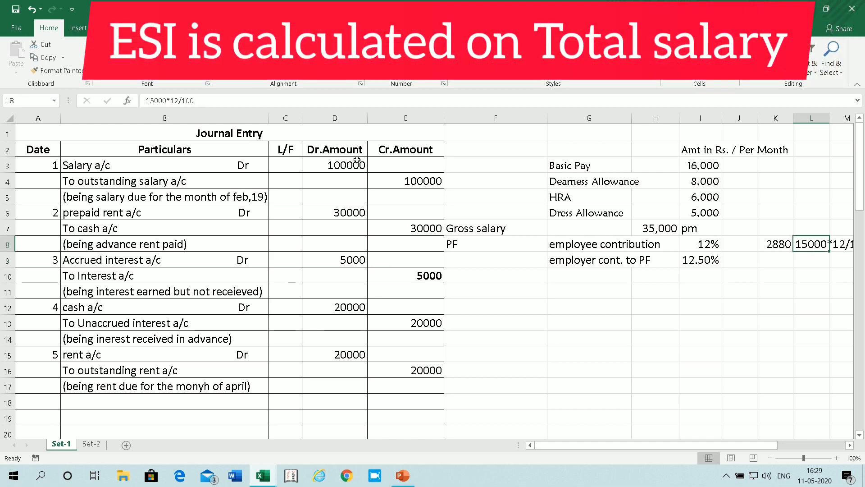
{"action": "left_click", "coordinate": [148, 100]}
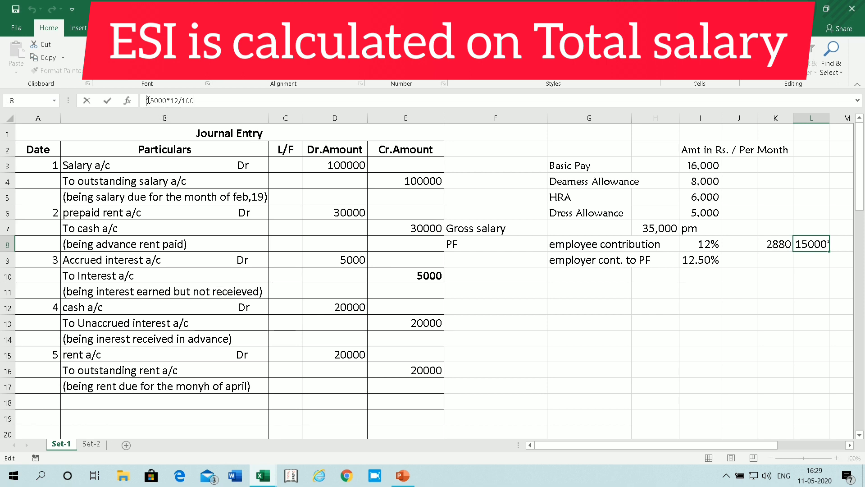
{"action": "type", "text": "="}
{"action": "key", "text": "Return"}
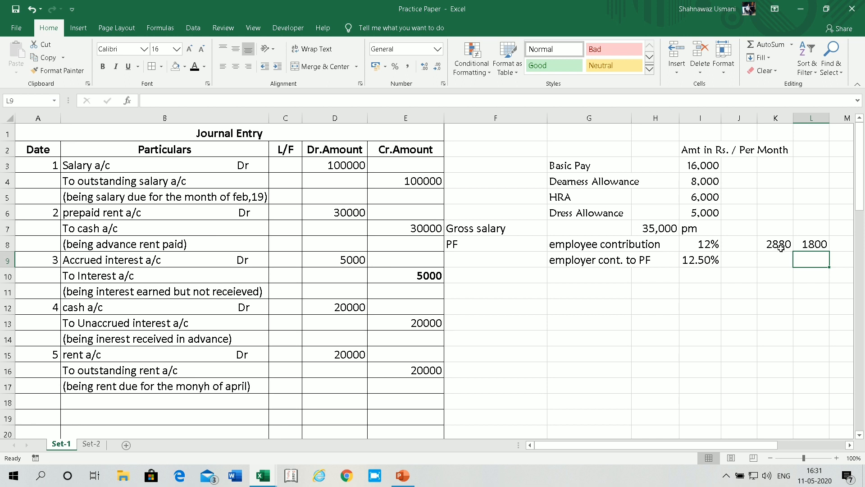
{"action": "left_click", "coordinate": [771, 261]}
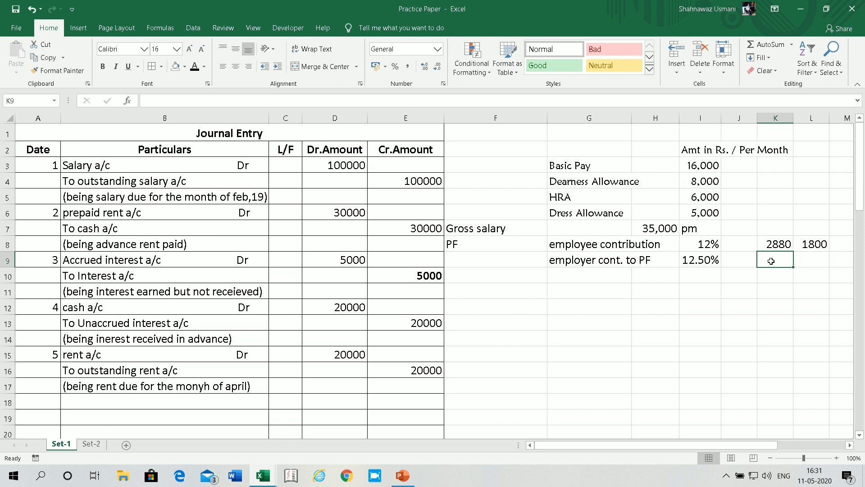
{"action": "left_click", "coordinate": [810, 263]}
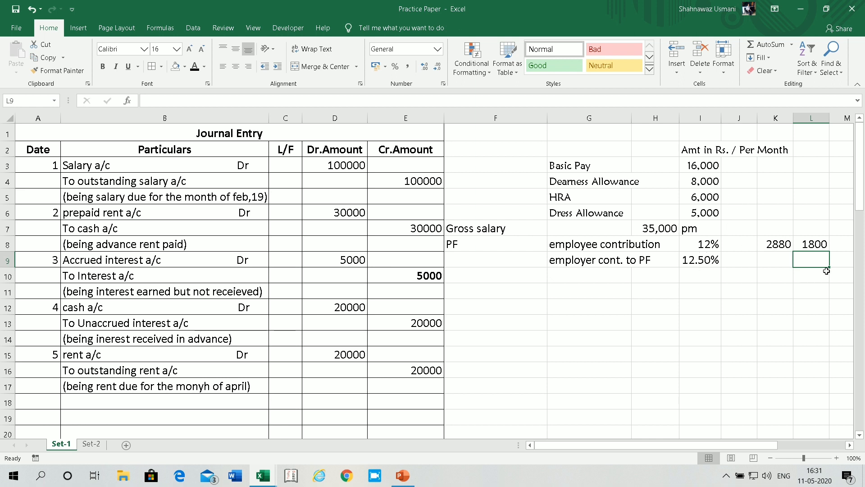
{"action": "type", "text": "="}
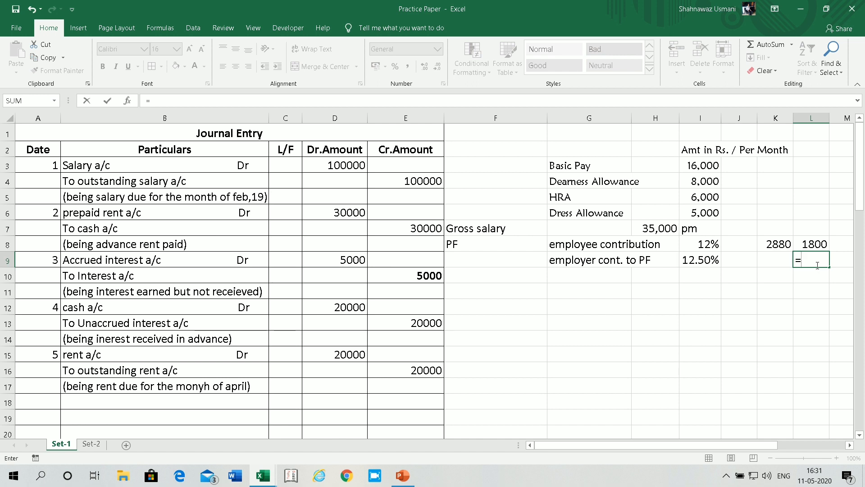
{"action": "type", "text": "("}
{"action": "left_click", "coordinate": [702, 168]}
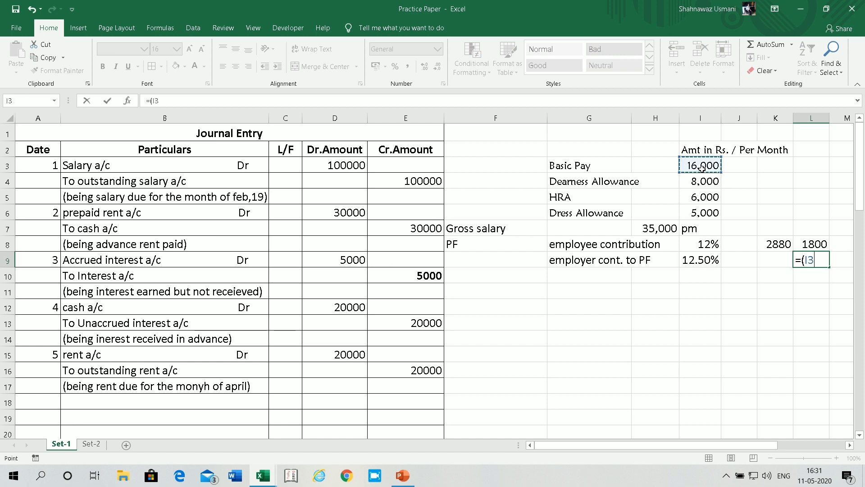
{"action": "type", "text": "+"}
{"action": "left_click", "coordinate": [719, 184]}
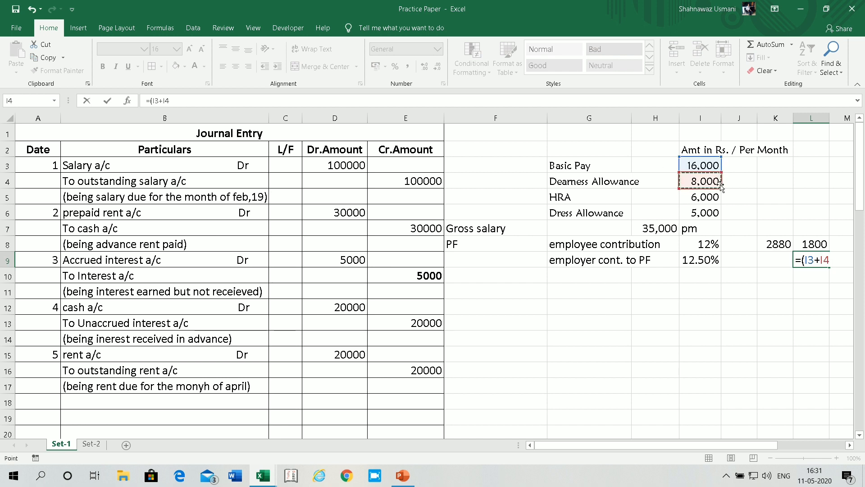
{"action": "key", "text": "Return"}
{"action": "key", "text": "Up"}
{"action": "key", "text": "Up"}
{"action": "key", "text": "Up"}
{"action": "type", "text": ")"}
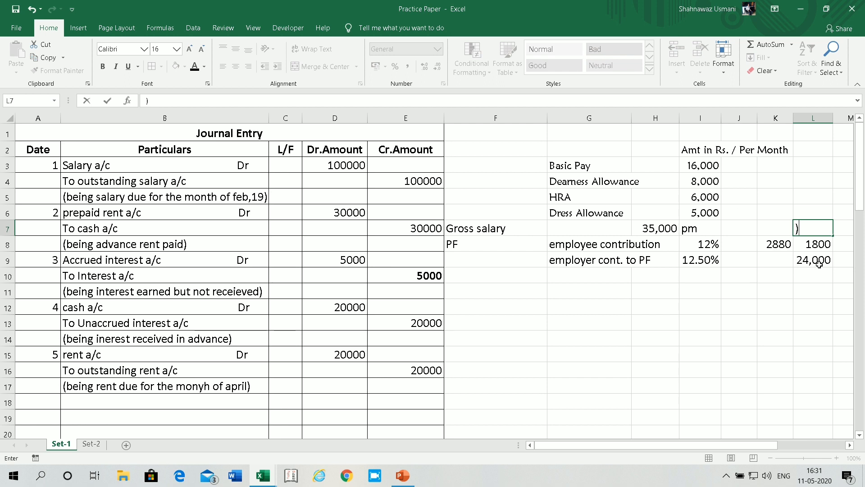
{"action": "key", "text": "BackSpace"}
Step: Replace the formula in L9 with the employer PF contribution on basic pay plus dearness allowance, =(I3+I4)*12.5/100
{"action": "left_click", "coordinate": [812, 264]}
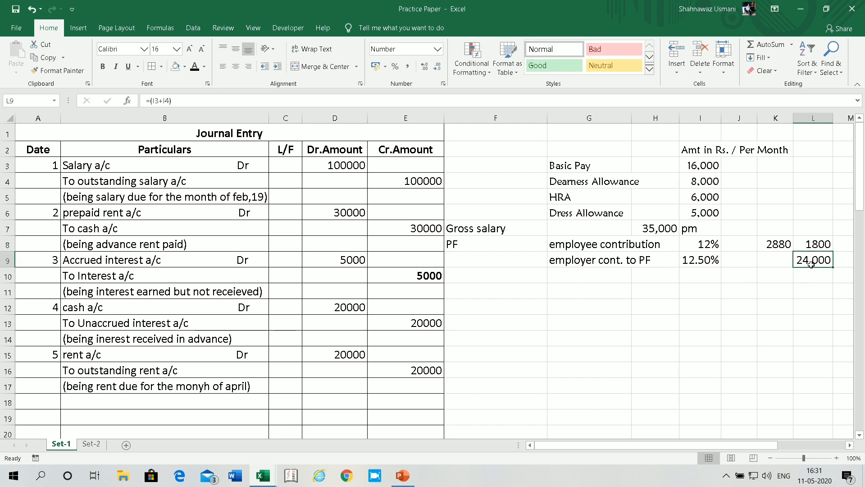
{"action": "type", "text": "=("}
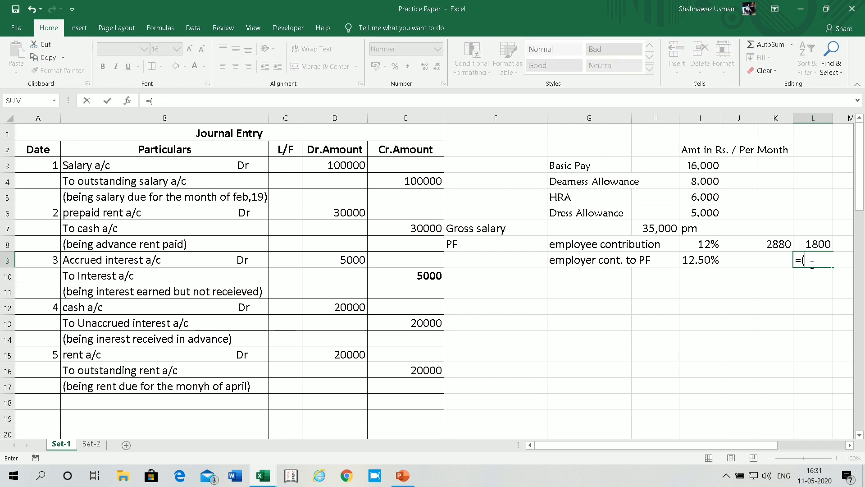
{"action": "left_click", "coordinate": [709, 164]}
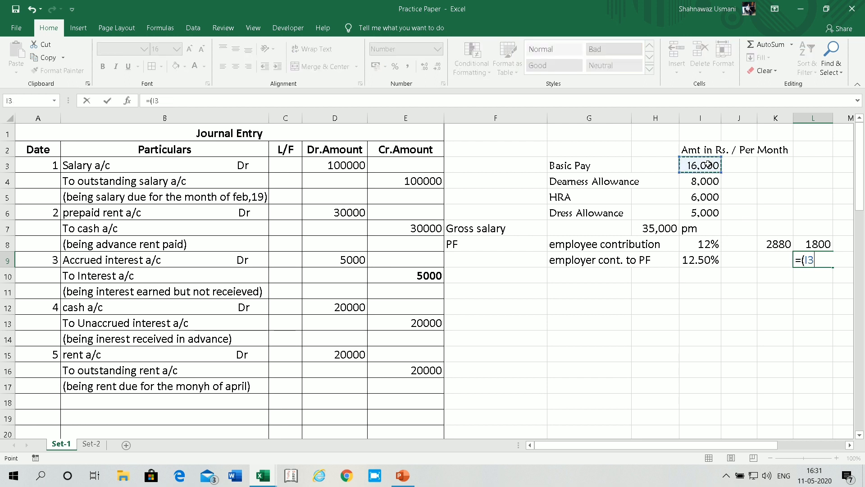
{"action": "type", "text": "+"}
{"action": "left_click", "coordinate": [698, 181]}
{"action": "type", "text": ")"}
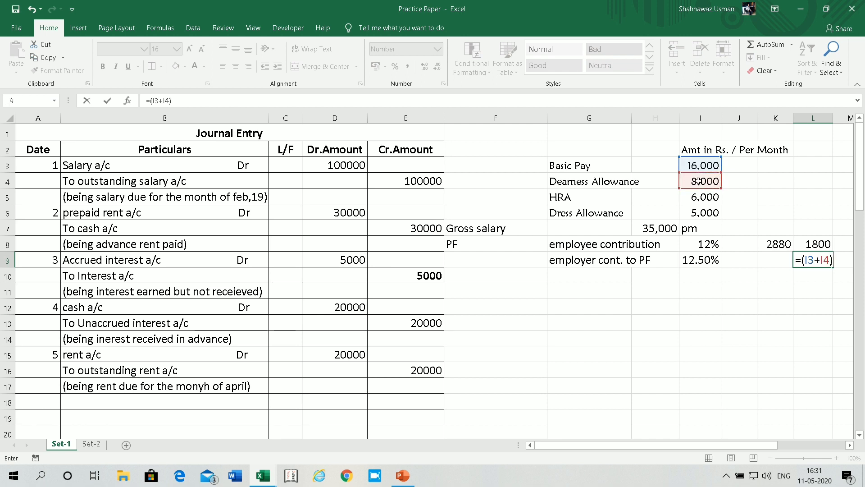
{"action": "type", "text": "*12.5/100"}
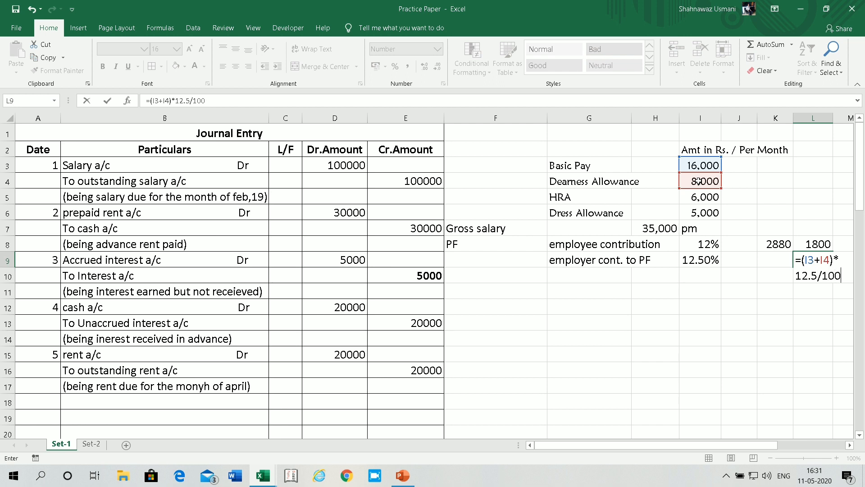
{"action": "key", "text": "Return"}
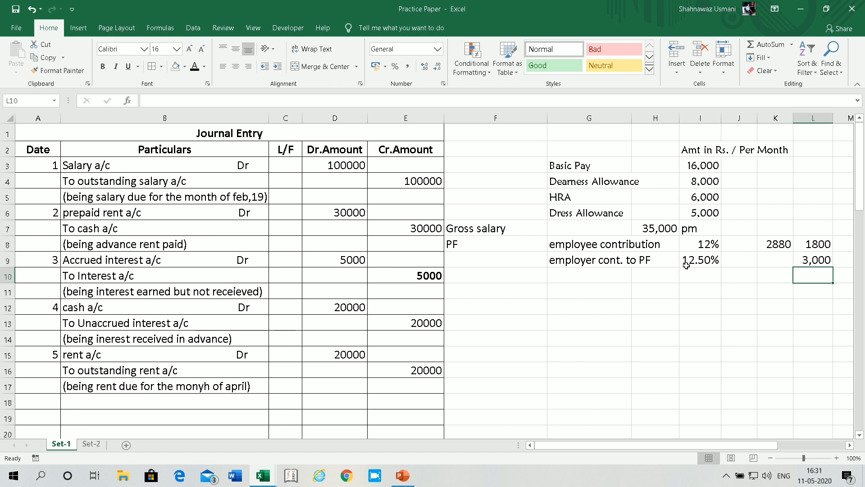
Step: Link K9 to the employer PF contribution in the neighbouring cell with =L9
{"action": "left_click", "coordinate": [779, 262]}
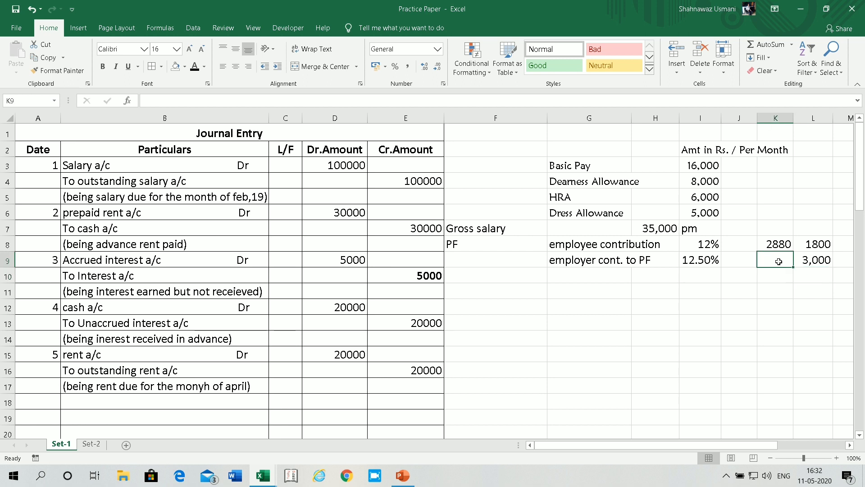
{"action": "type", "text": "=L9"}
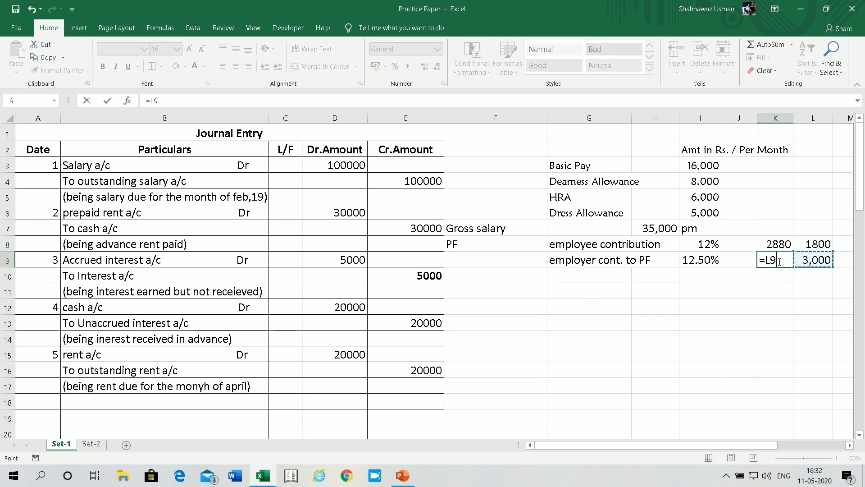
{"action": "key", "text": "Return"}
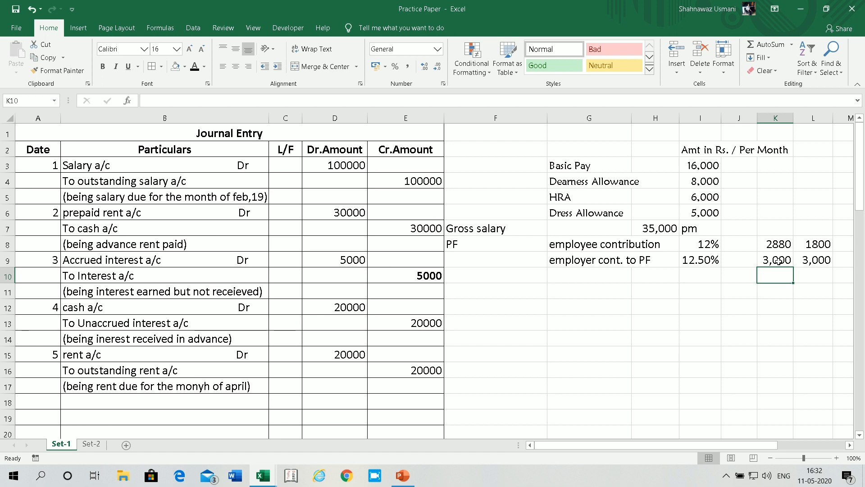
Step: Total the employee and employer PF contributions in K10 with =K8+K9
{"action": "type", "text": "="}
{"action": "left_click", "coordinate": [775, 244]}
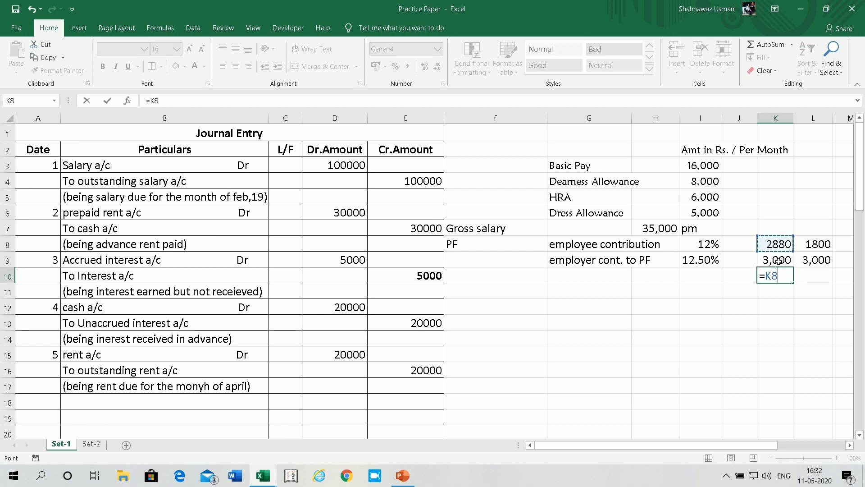
{"action": "type", "text": "+"}
{"action": "left_click", "coordinate": [779, 261]}
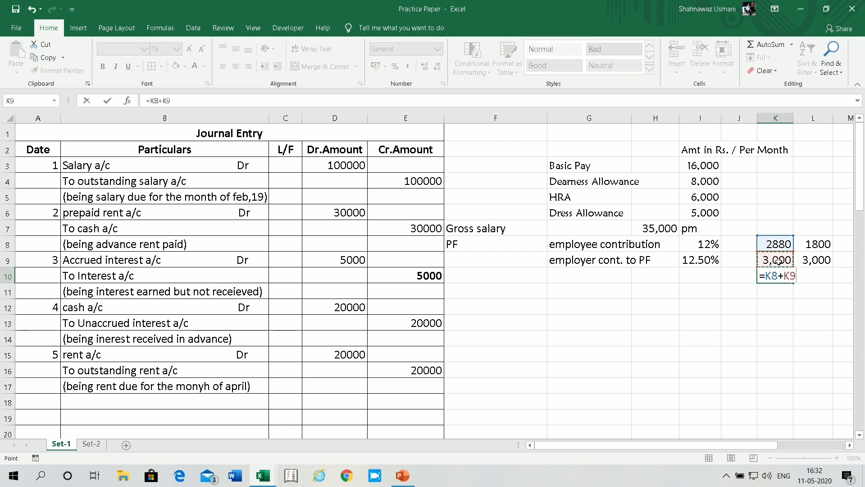
{"action": "key", "text": "Return"}
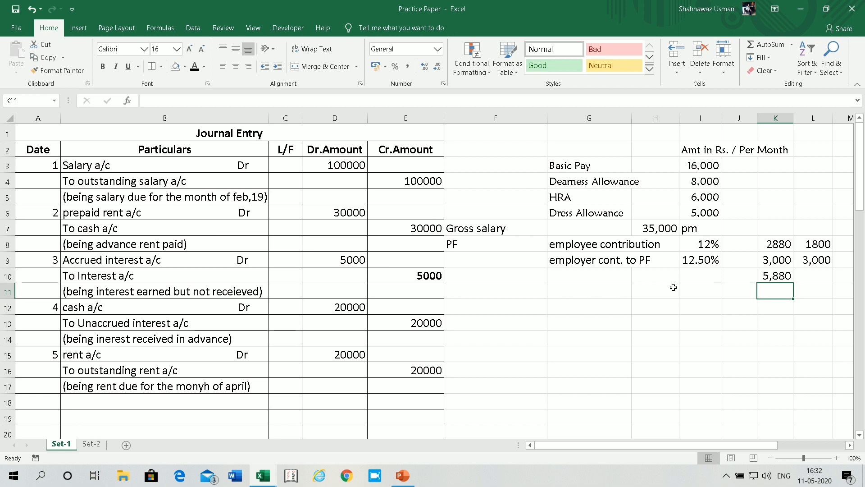
Step: Enter the heading "ESI" in F11 and the label "employer cont to ESI 1.75%" in G11
{"action": "left_click", "coordinate": [479, 289]}
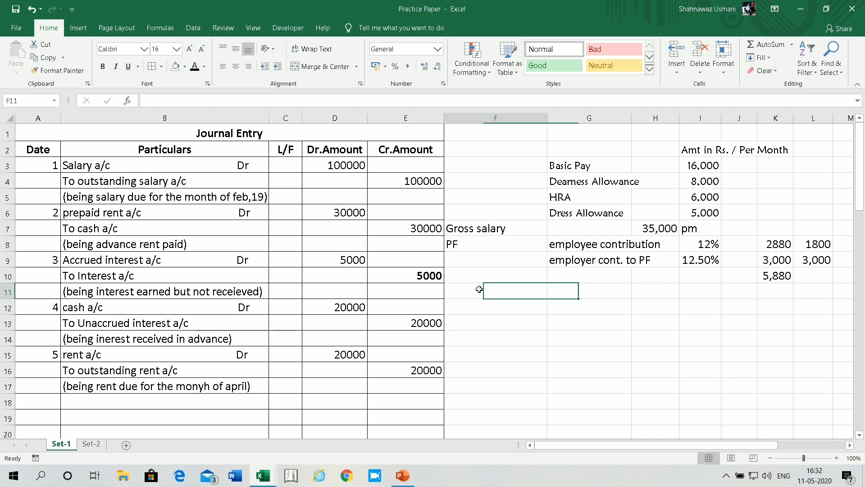
{"action": "type", "text": "ESI"}
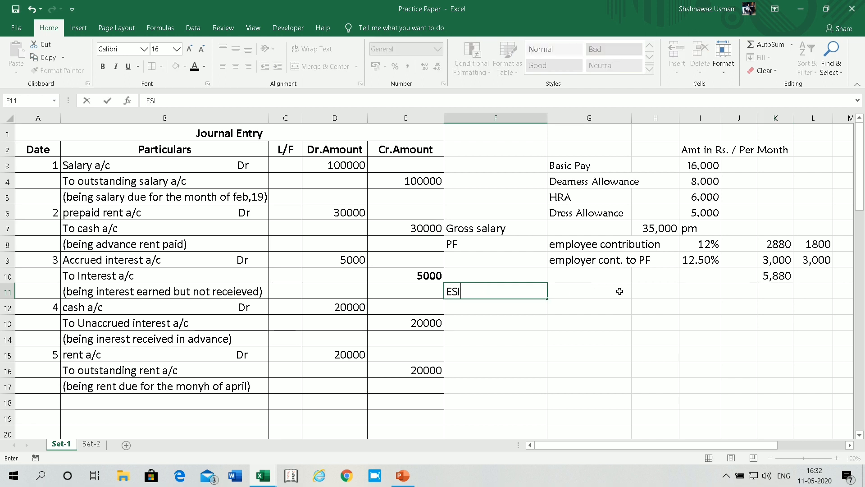
{"action": "left_click", "coordinate": [585, 292]}
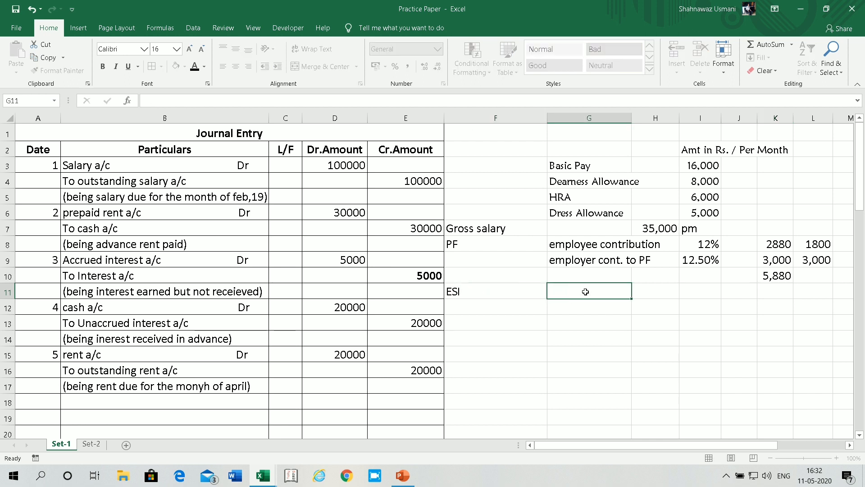
{"action": "type", "text": "employer cont "}
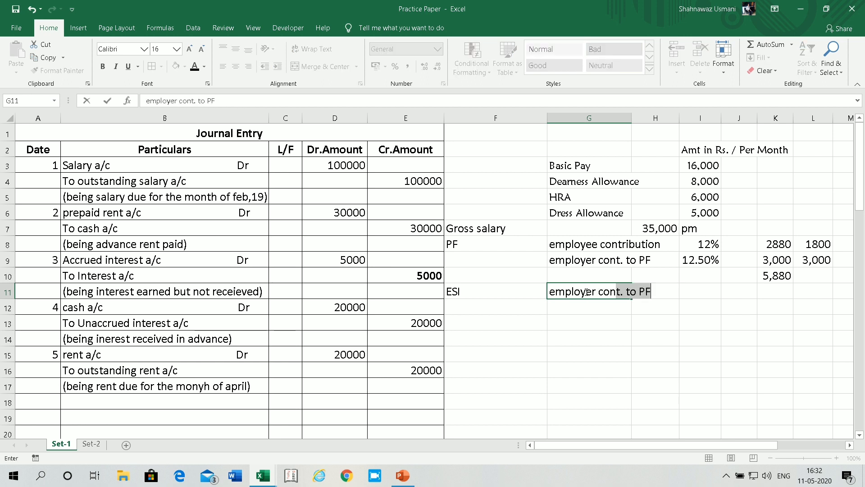
{"action": "type", "text": "t"}
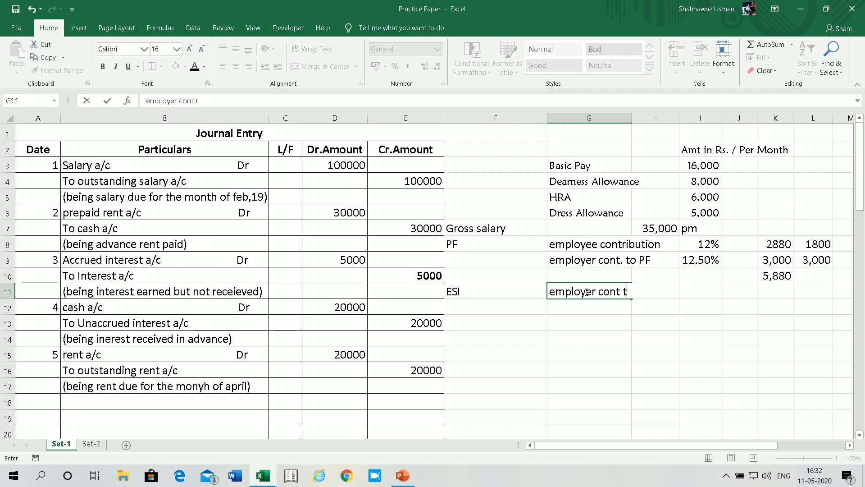
{"action": "type", "text": "o ESI 1.75%"}
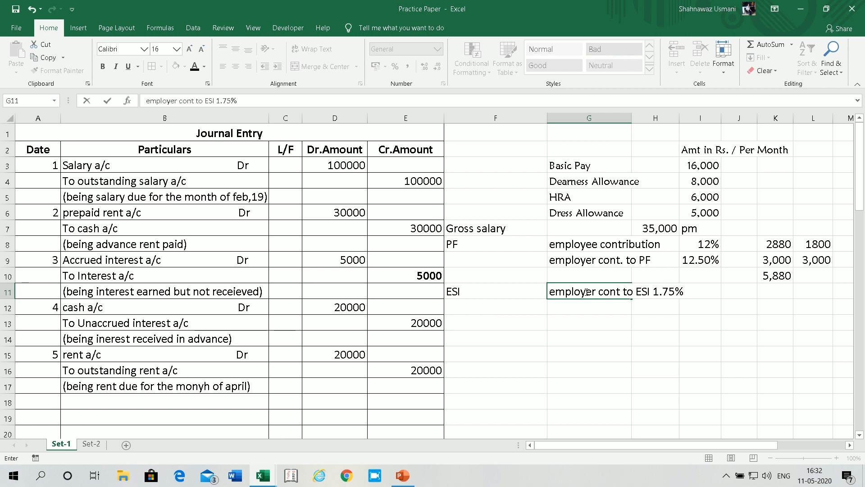
{"action": "key", "text": "Return"}
Step: Enter the label "employer cont. to ESI 4.75%" in G12
{"action": "type", "text": "e"}
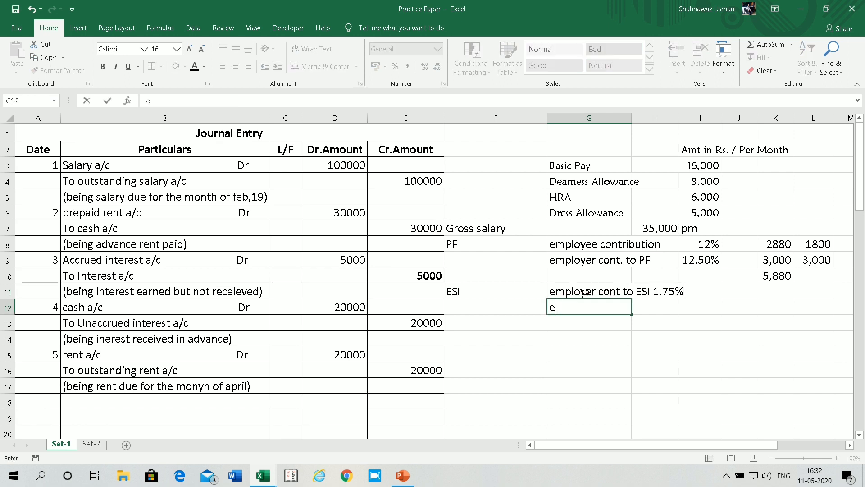
{"action": "type", "text": "mployer cont"}
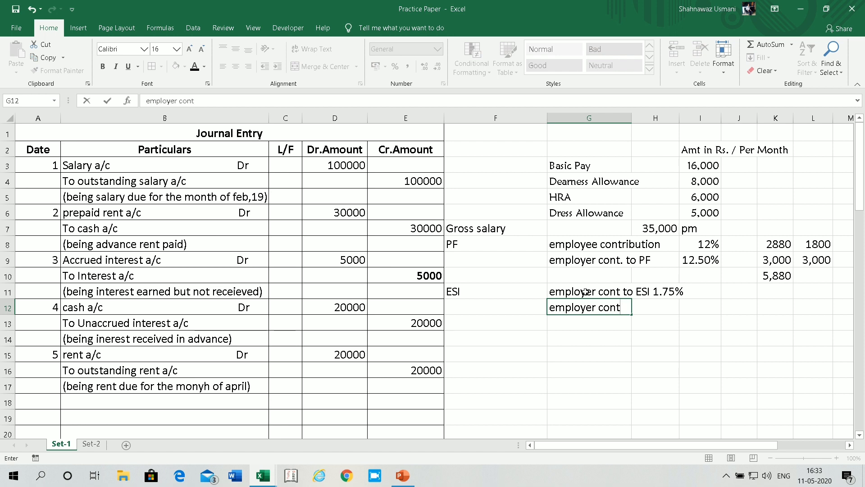
{"action": "type", "text": ". "}
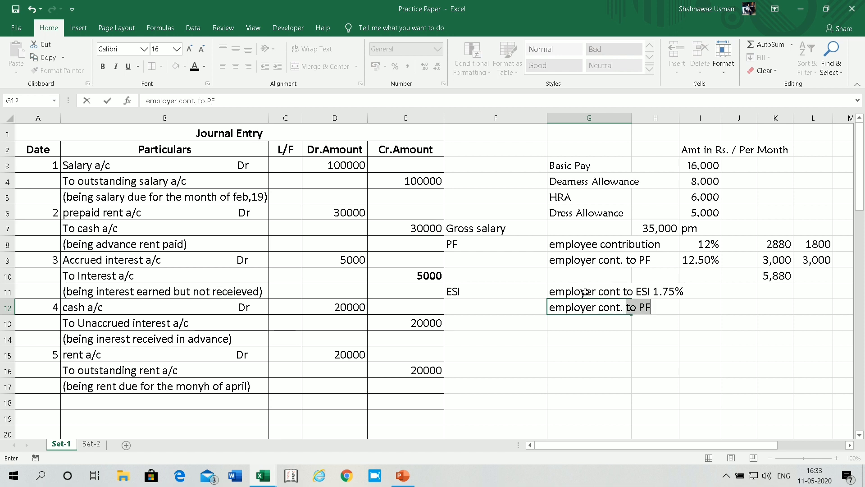
{"action": "type", "text": "to ES"}
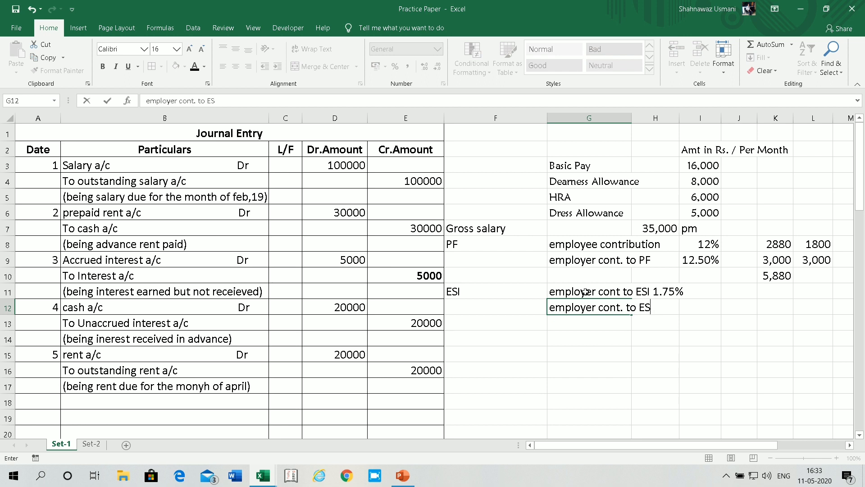
{"action": "type", "text": "I 4.75%"}
{"action": "key", "text": "Return"}
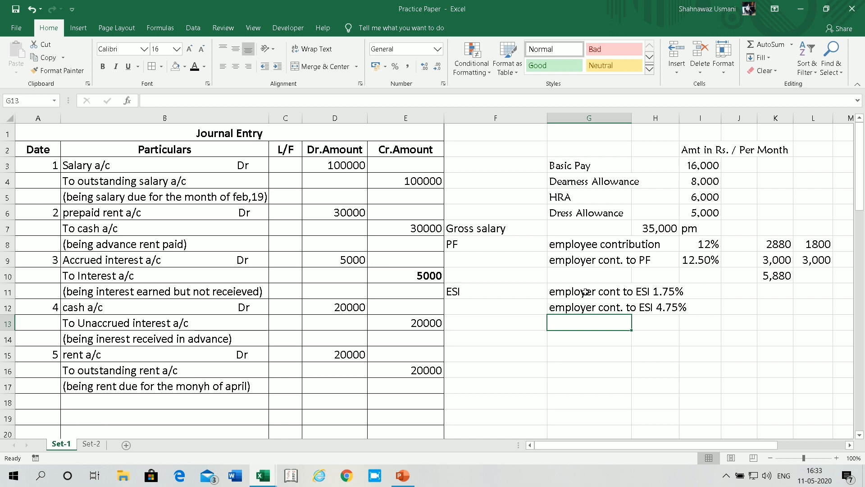
Step: Calculate the 1.75% ESI contribution on gross salary in J11 with =H7*1.75/100
{"action": "left_click", "coordinate": [741, 296]}
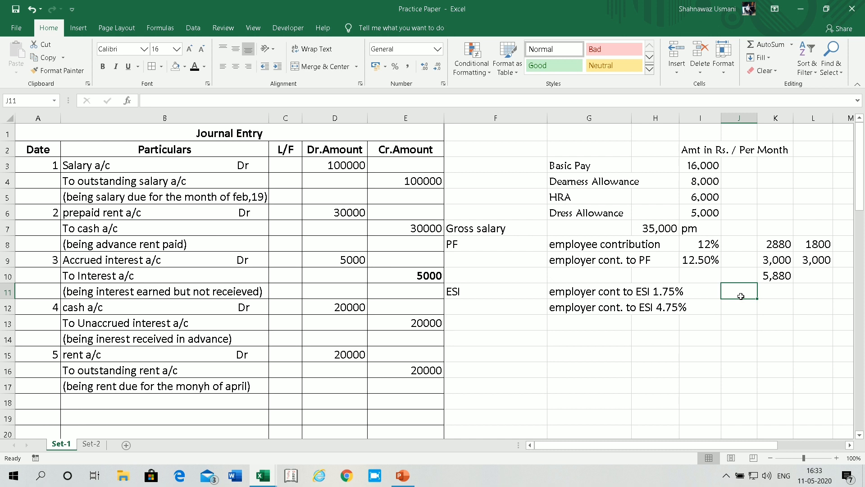
{"action": "type", "text": "="}
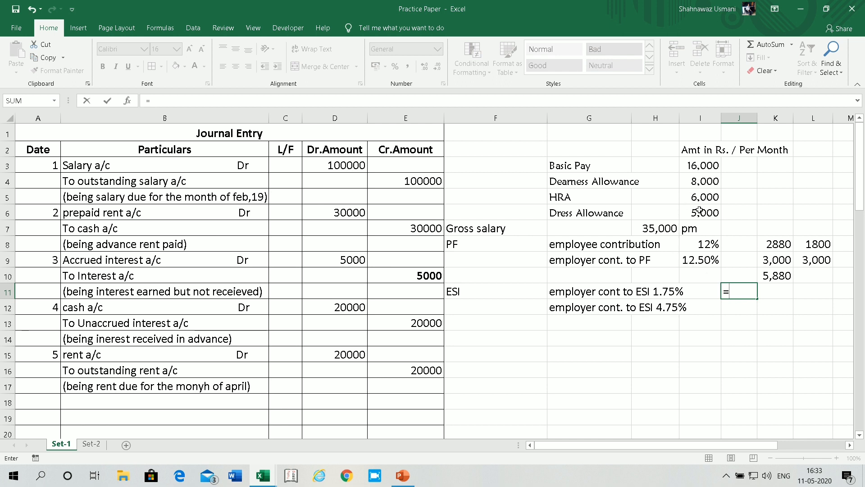
{"action": "left_click", "coordinate": [656, 228]}
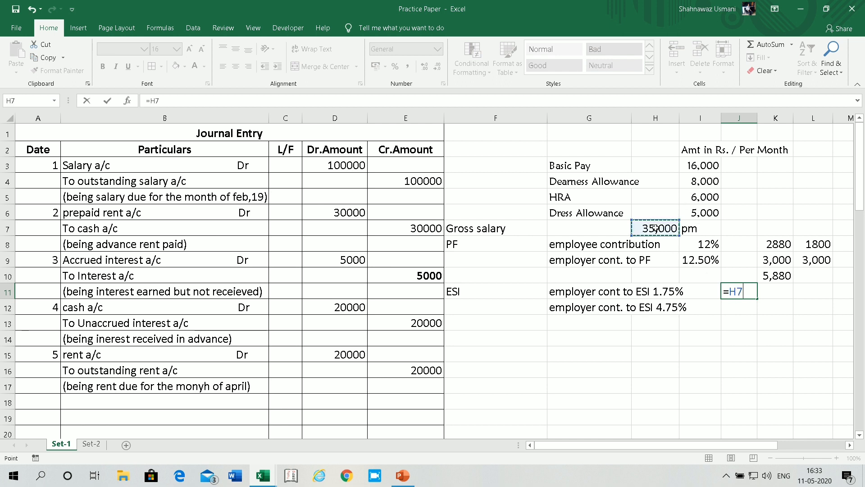
{"action": "type", "text": "*1.75/"}
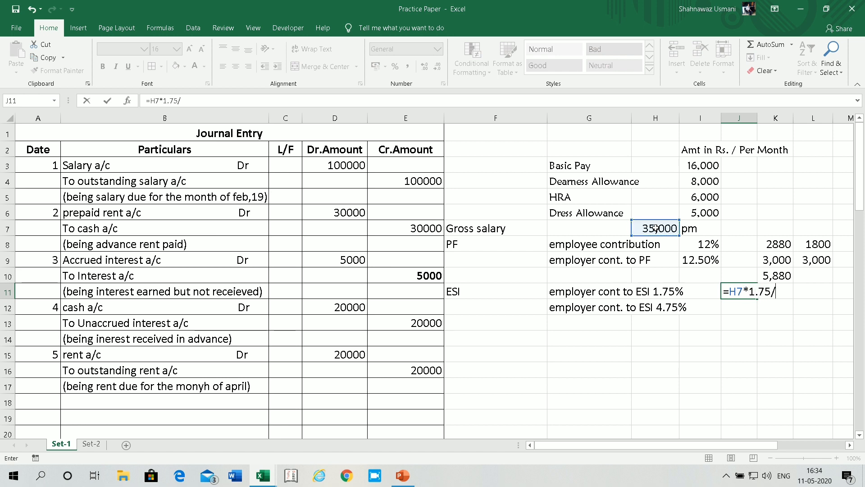
{"action": "type", "text": "100"}
{"action": "key", "text": "Return"}
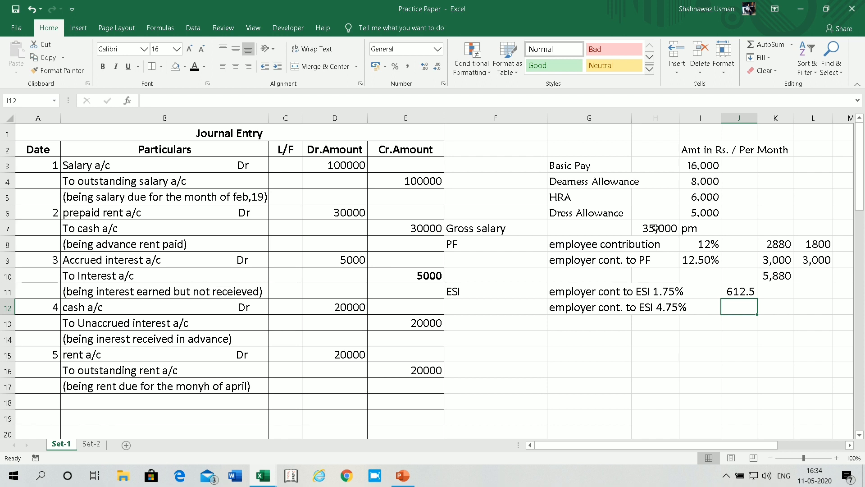
Step: Calculate the 4.75% ESI contribution on gross salary in J12 with =H7*4.75/100
{"action": "type", "text": "="}
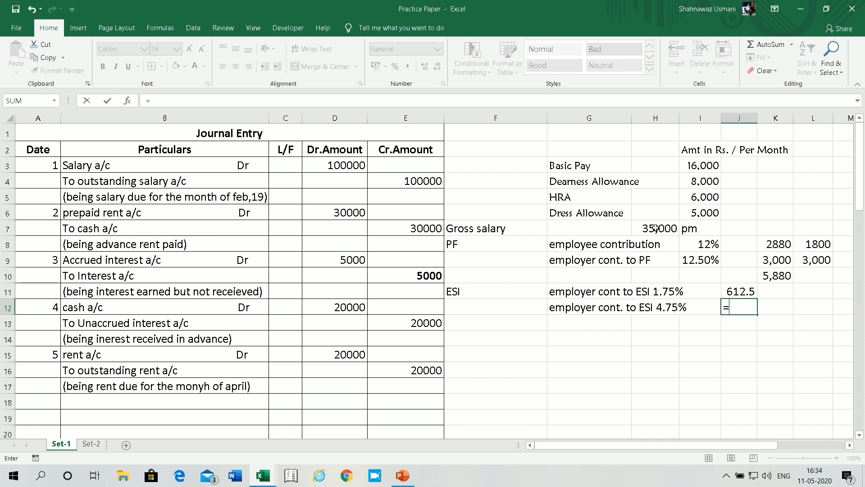
{"action": "left_click", "coordinate": [659, 229]}
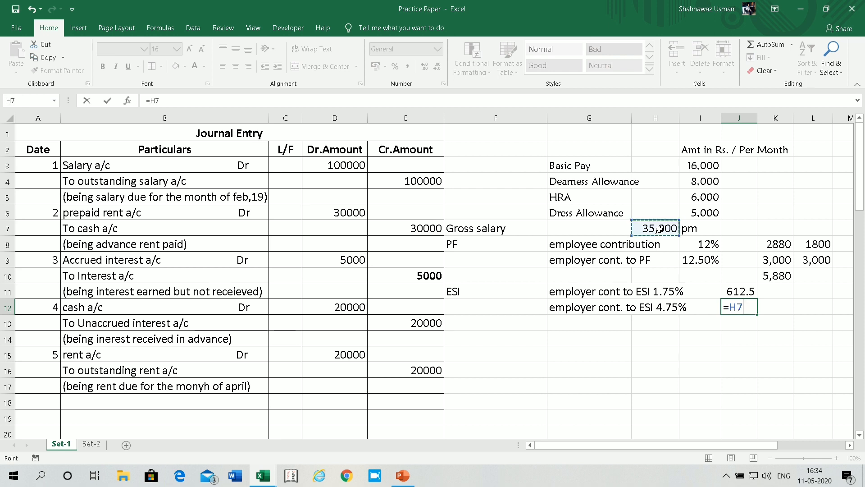
{"action": "type", "text": "*"}
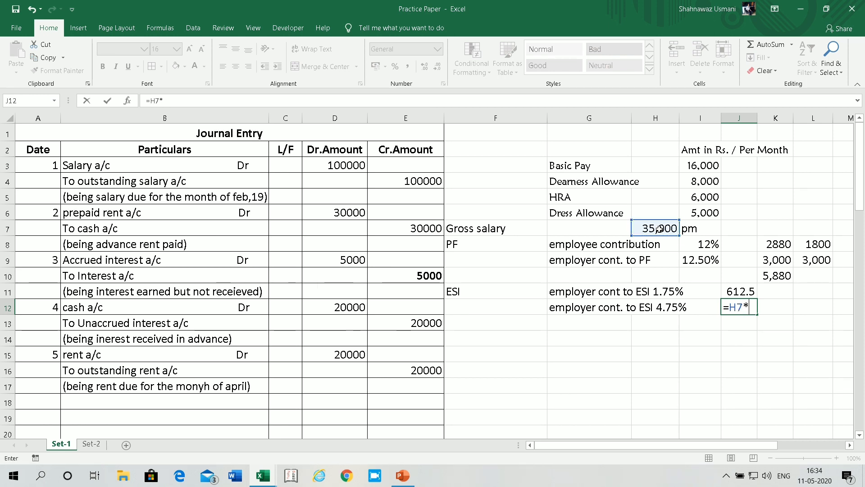
{"action": "type", "text": "4.75/100"}
{"action": "key", "text": "Return"}
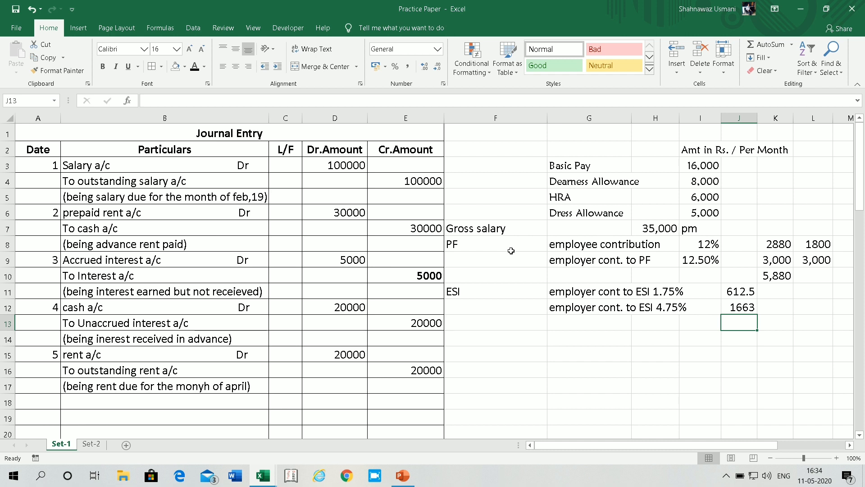
Step: Fill the blank row A18:E18 below the fifth journal entry with light orange as a separator
{"action": "left_click_drag", "start_coordinate": [709, 167], "coordinate": [709, 177]}
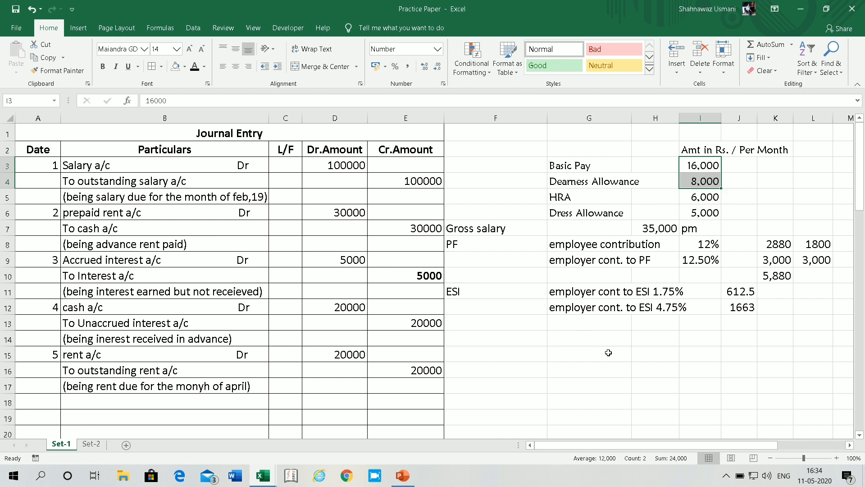
{"action": "left_click_drag", "start_coordinate": [861, 171], "coordinate": [861, 183]}
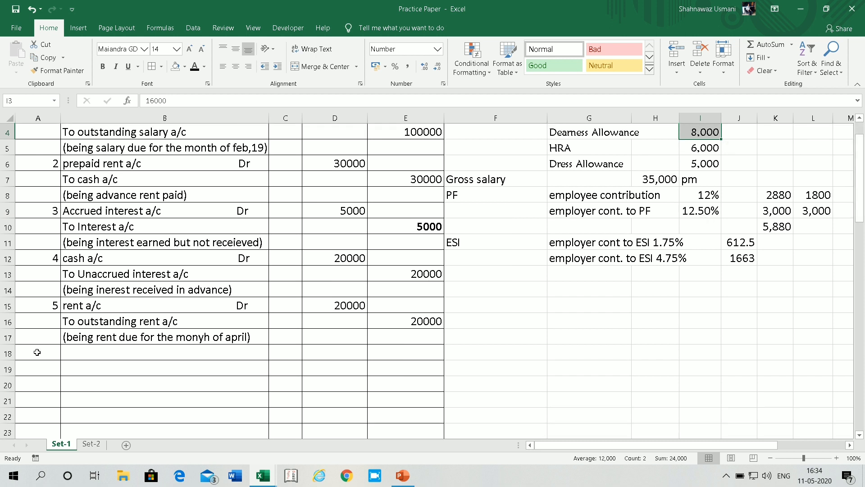
{"action": "left_click_drag", "start_coordinate": [37, 352], "coordinate": [431, 353]}
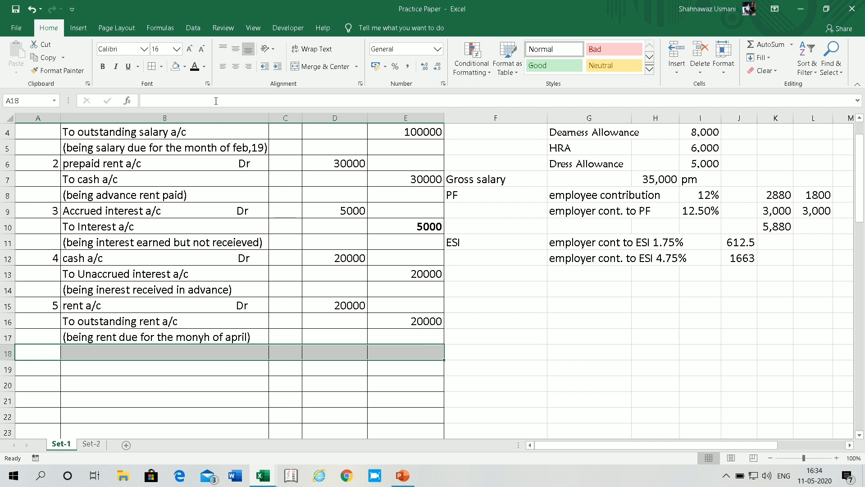
{"action": "left_click", "coordinate": [185, 67]}
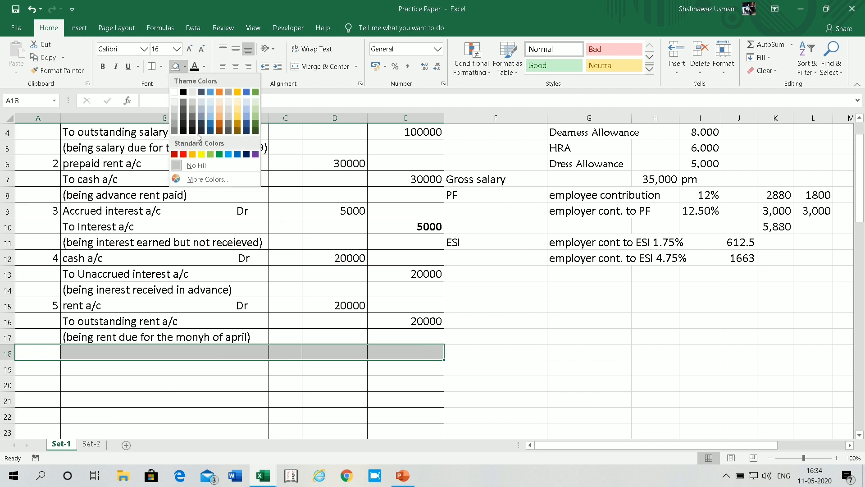
{"action": "left_click", "coordinate": [219, 116]}
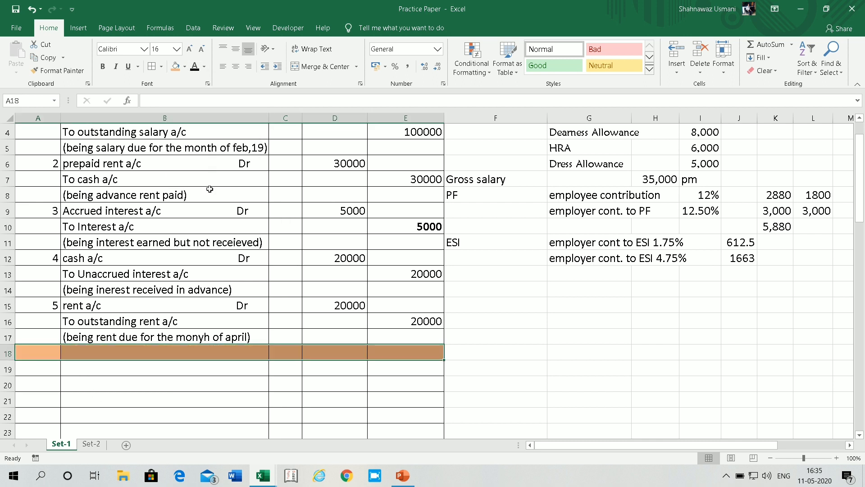
{"action": "left_click", "coordinate": [66, 381]}
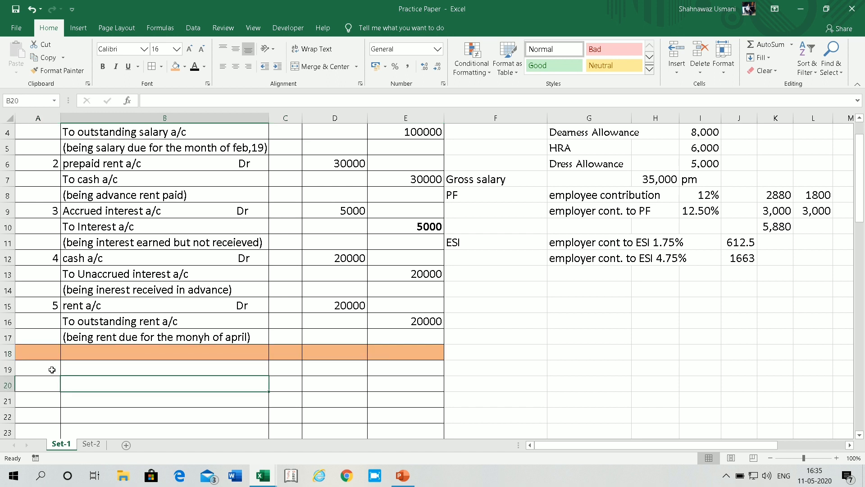
Step: Start the question 2 journal with number 1 in A19 and "Salary a/c" with a spaced "Dr" in B19
{"action": "left_click", "coordinate": [52, 369]}
{"action": "type", "text": "1"}
{"action": "key", "text": "Tab"}
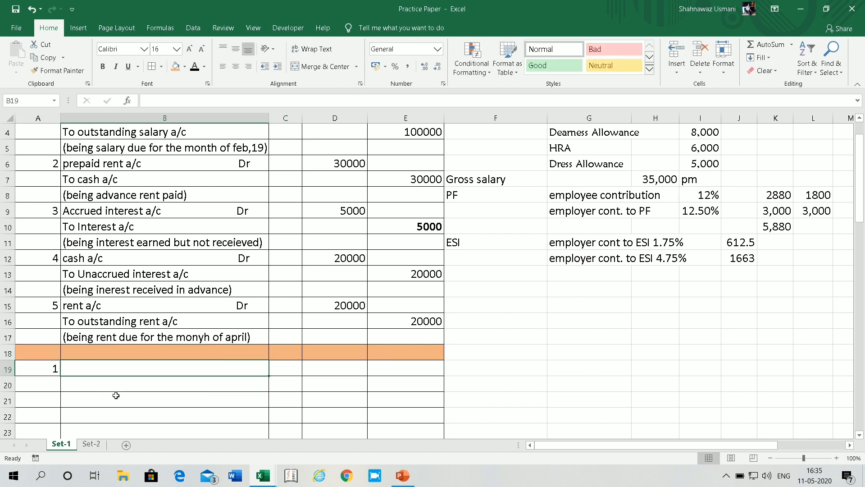
{"action": "type", "text": "Salary"}
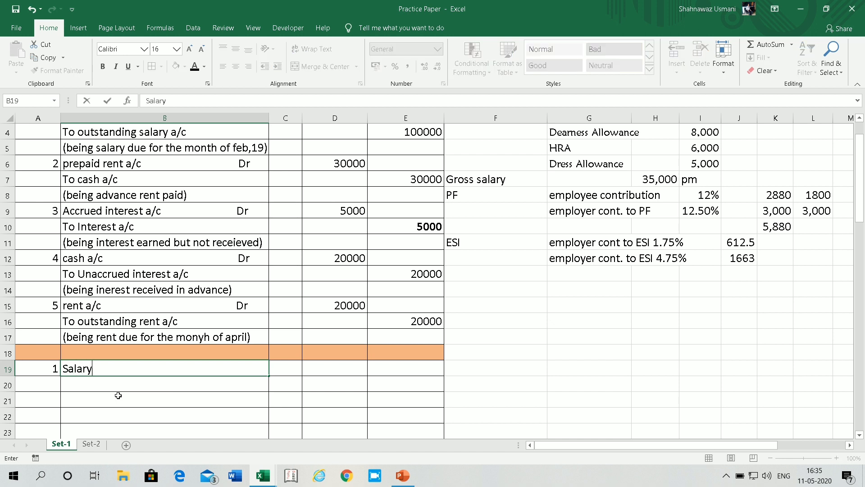
{"action": "type", "text": " a/c                                                    Dr"}
{"action": "key", "text": "Return"}
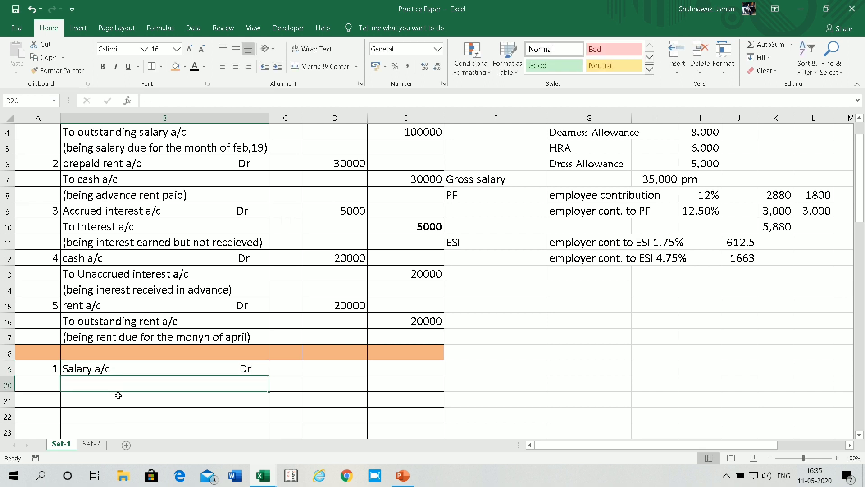
Step: Enter the credit line "To Employee cont. to PF a/c" in B20
{"action": "type", "text": "To "}
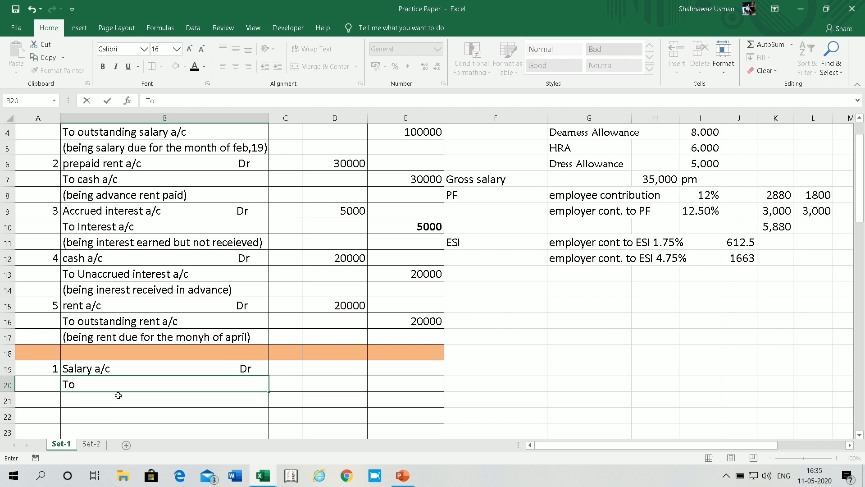
{"action": "type", "text": "Employee cont"}
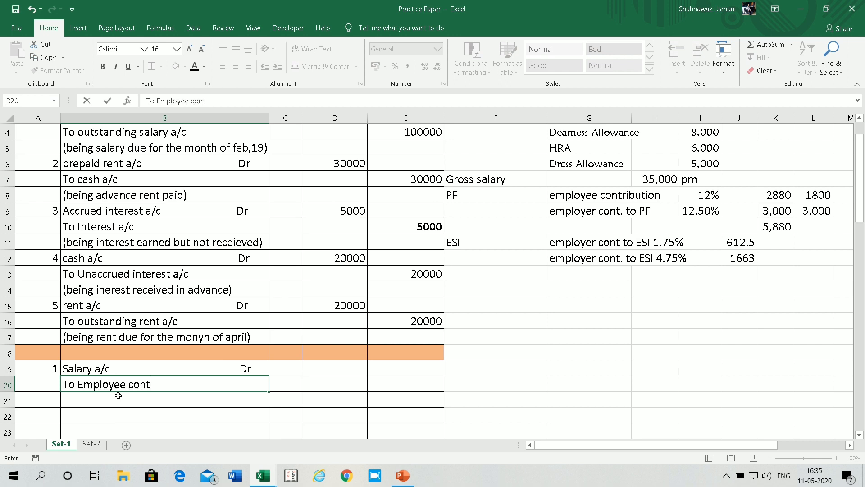
{"action": "type", "text": ","}
{"action": "type", "text": "to PF a/c"}
{"action": "key", "text": "Return"}
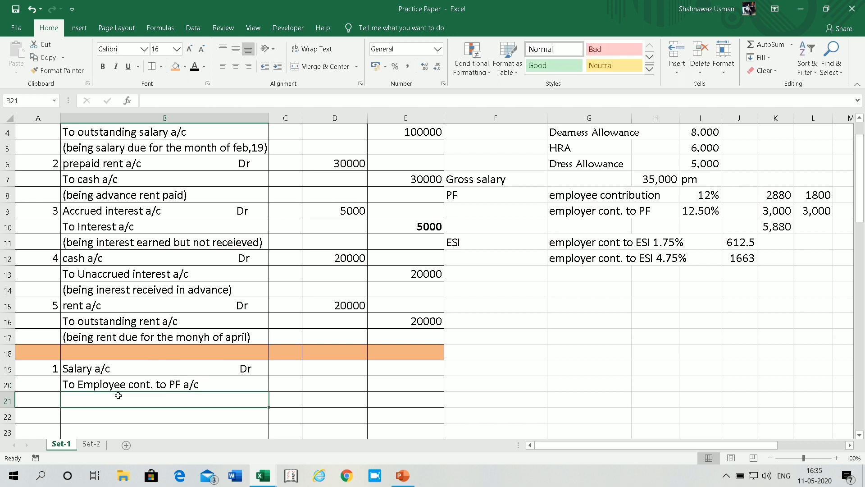
Step: Enter the credit line "To Employee cont. to ESI a/c" in B21
{"action": "type", "text": "R"}
{"action": "key", "text": "BackSpace"}
{"action": "type", "text": "To "}
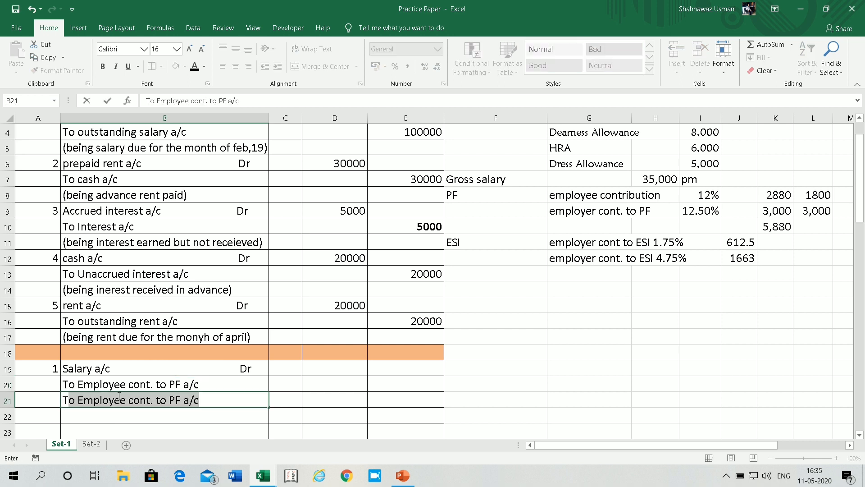
{"action": "type", "text": "En"}
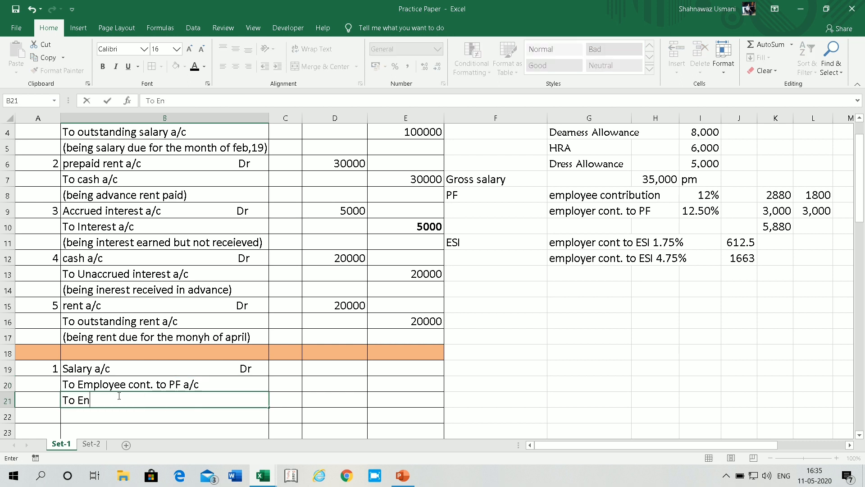
{"action": "key", "text": "BackSpace"}
{"action": "type", "text": "mploy"}
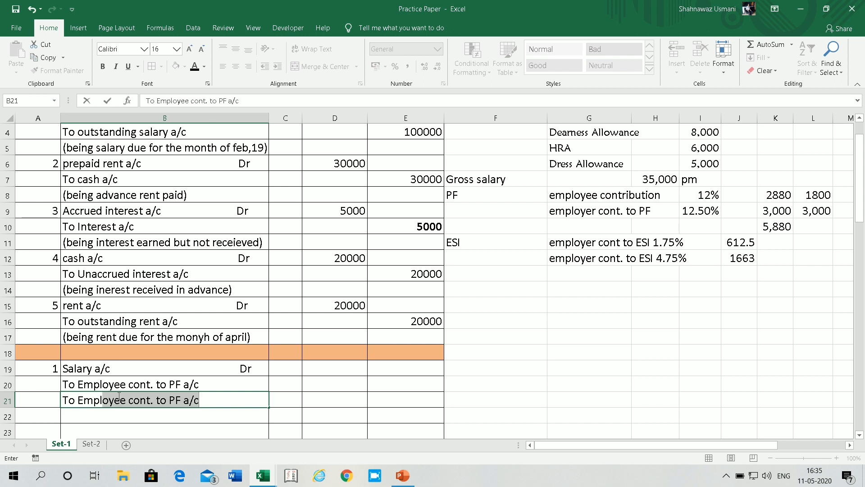
{"action": "type", "text": "eee"}
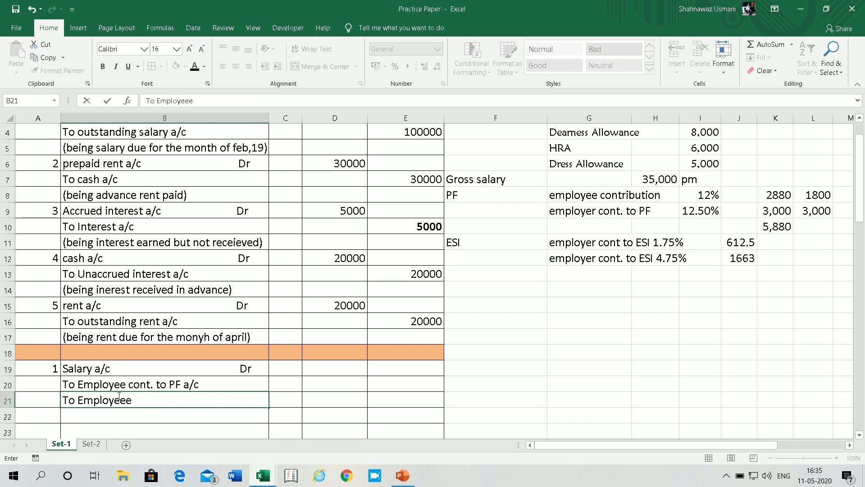
{"action": "key", "text": "BackSpace"}
{"action": "type", "text": "cont"}
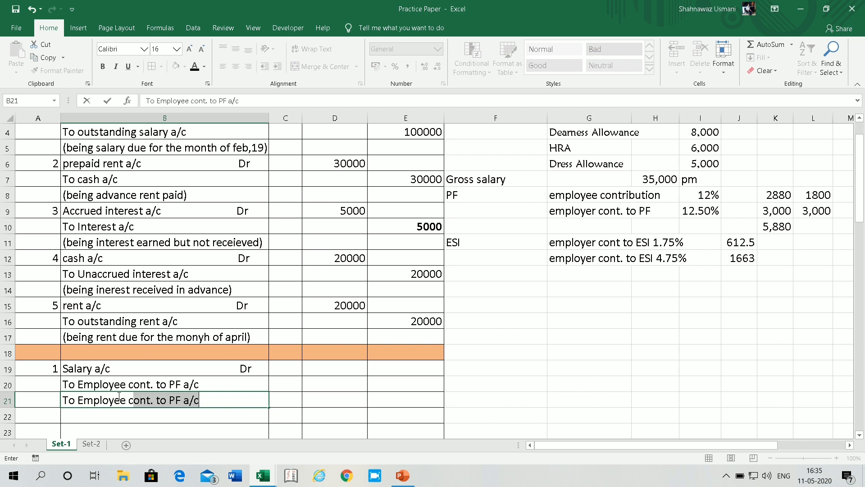
{"action": "type", "text": ". to ES"}
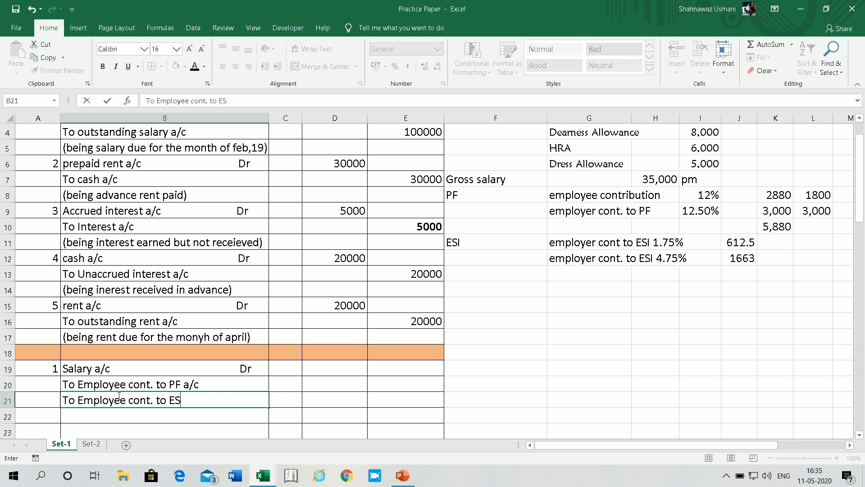
{"action": "type", "text": "I a/c"}
{"action": "key", "text": "Return"}
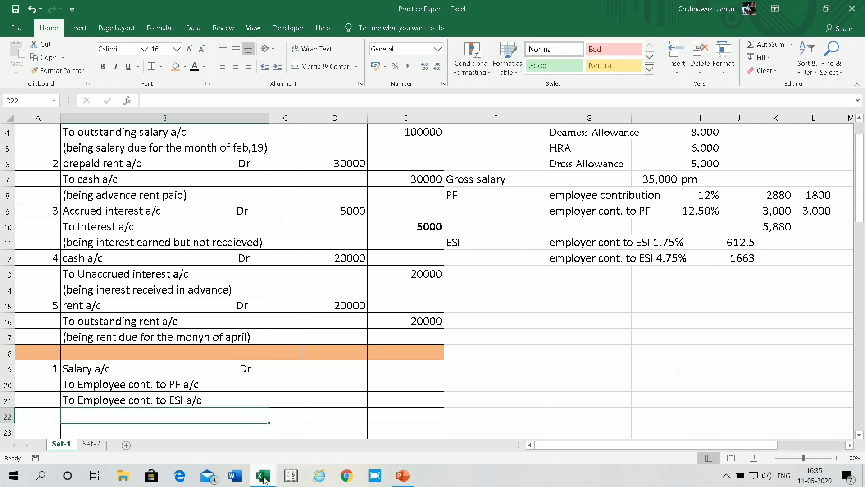
Step: Consult question 2 in the Practice Set-1 workbook and enter "To Professional tax payable a/c" in B22 of Practice Paper
{"action": "mouse_move", "coordinate": [264, 478]}
{"action": "left_click", "coordinate": [314, 424]}
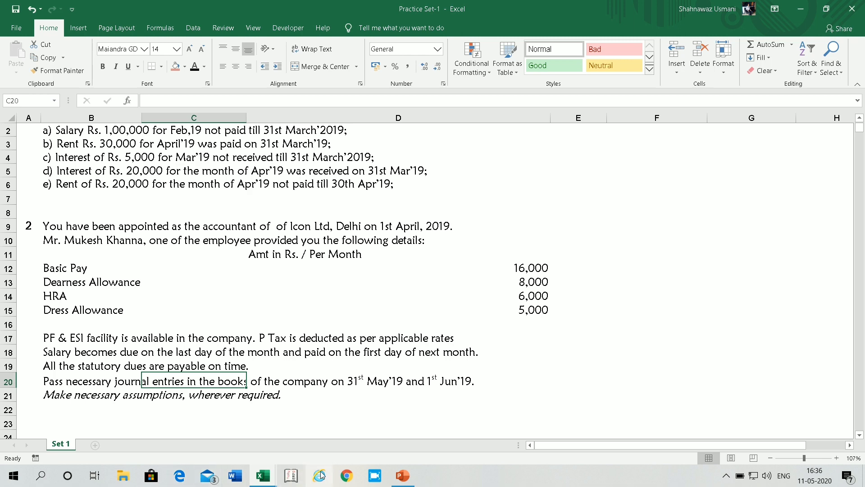
{"action": "mouse_move", "coordinate": [253, 477]}
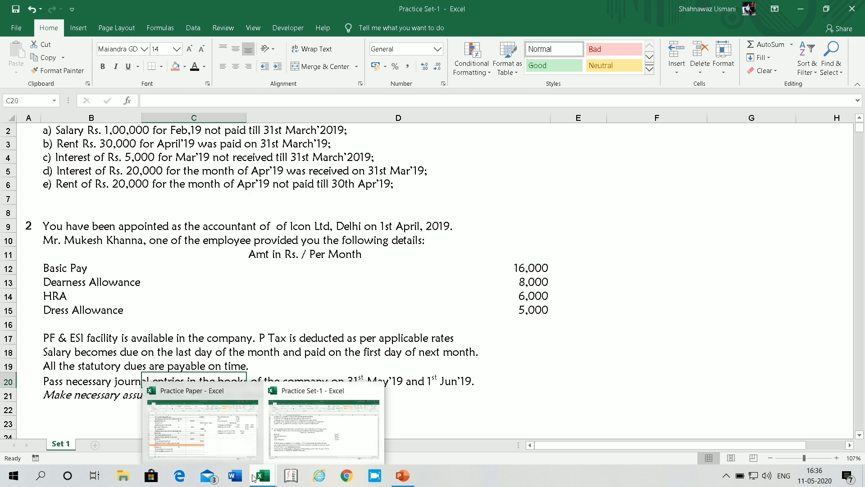
{"action": "left_click", "coordinate": [233, 448]}
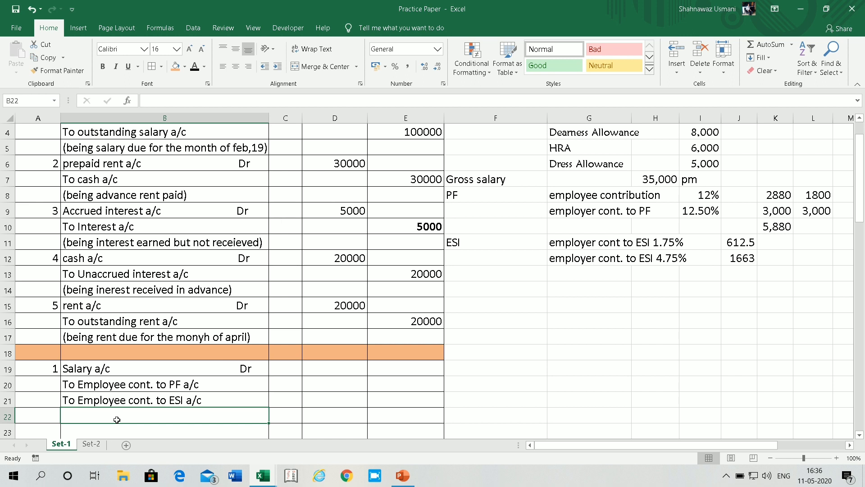
{"action": "type", "text": "T"}
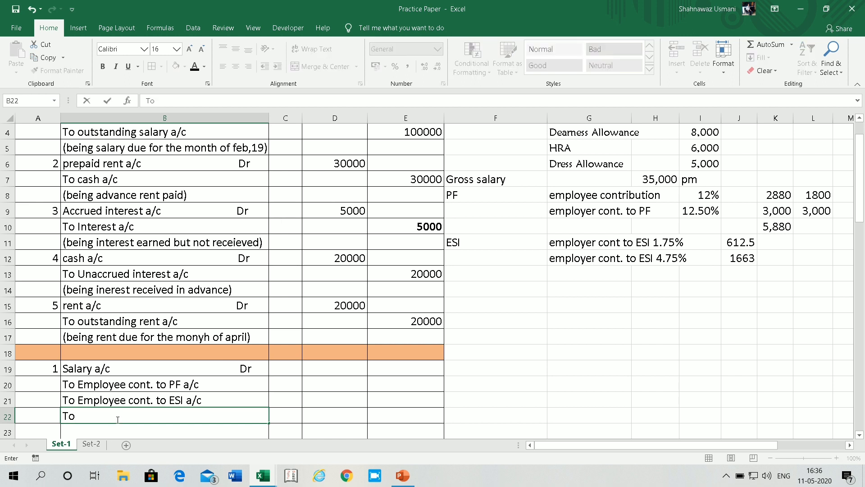
{"action": "type", "text": "o Professional ta"}
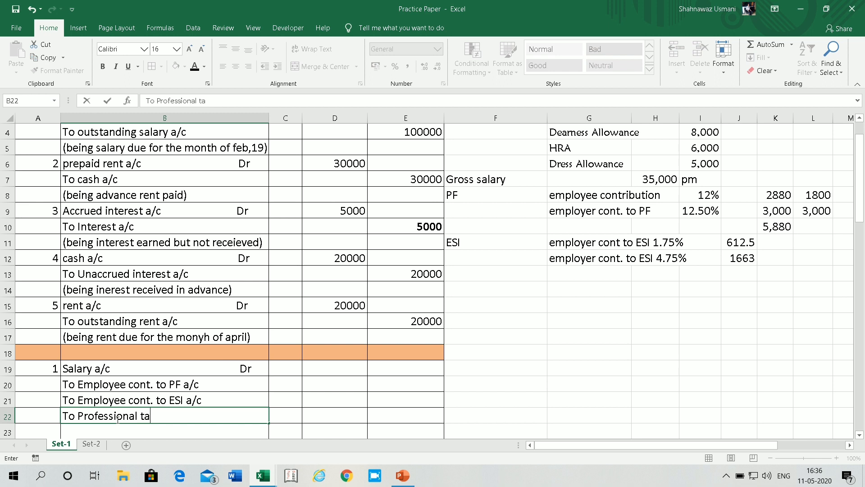
{"action": "type", "text": "x payable a/c"}
{"action": "key", "text": "Return"}
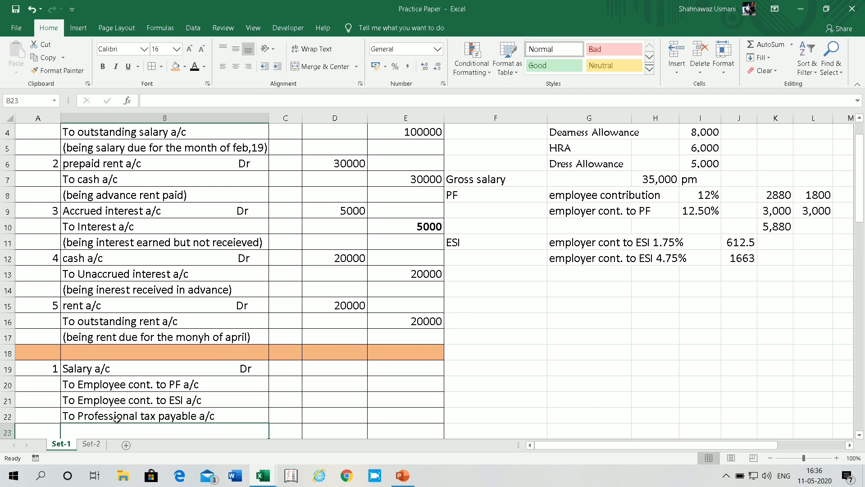
Step: Enter the credit line "To salary payable a/c" in B23
{"action": "type", "text": "To "}
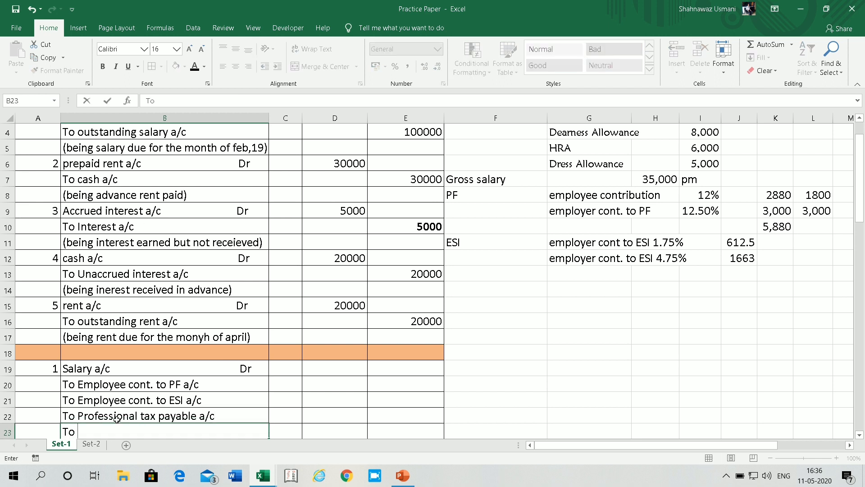
{"action": "type", "text": "salary payable a/c"}
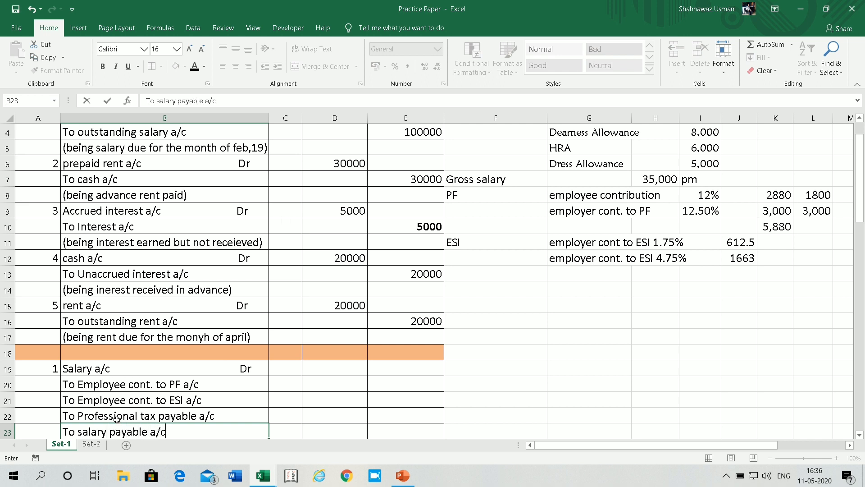
{"action": "key", "text": "Return"}
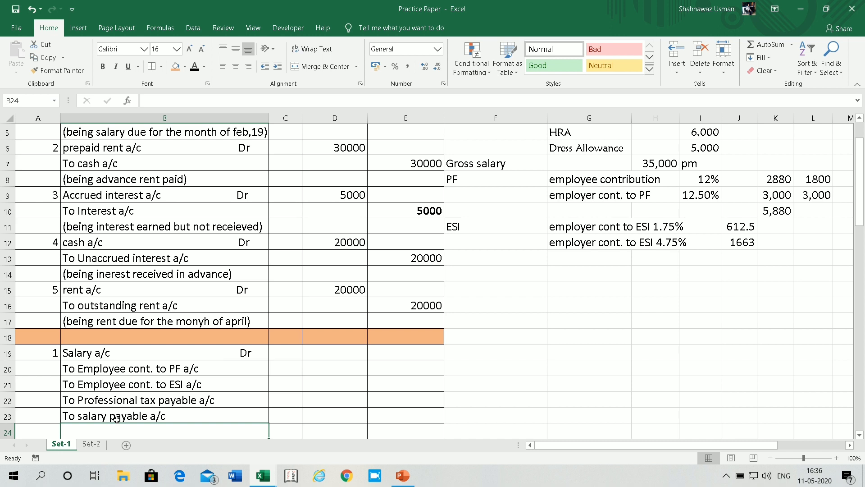
Step: Write the narration "(being salary due after few deduction)" in B24
{"action": "type", "text": "(b"}
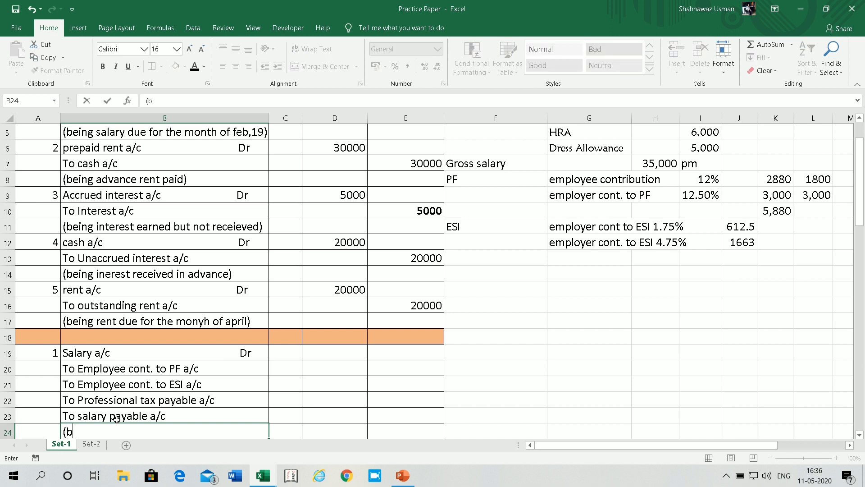
{"action": "type", "text": "eing salary d"}
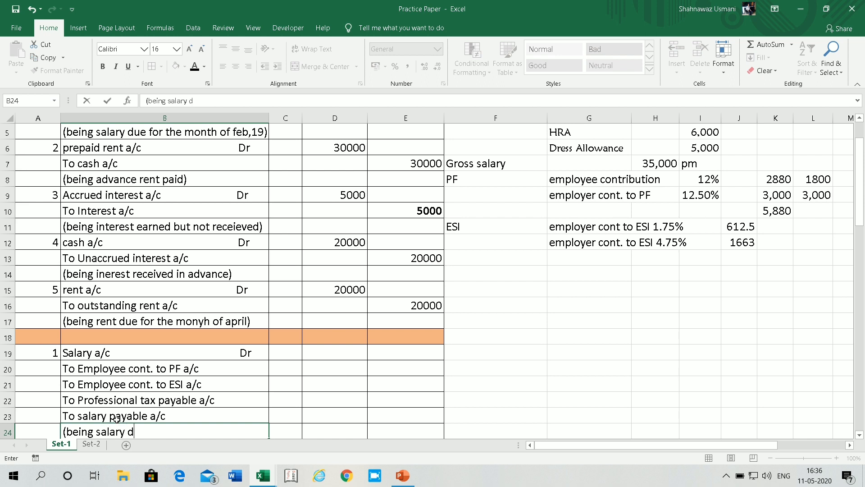
{"action": "type", "text": "ue after few"}
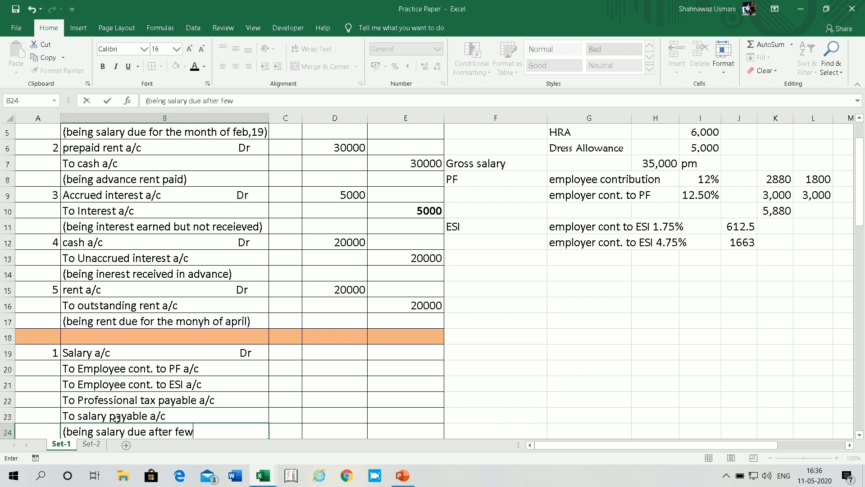
{"action": "type", "text": " deduction"}
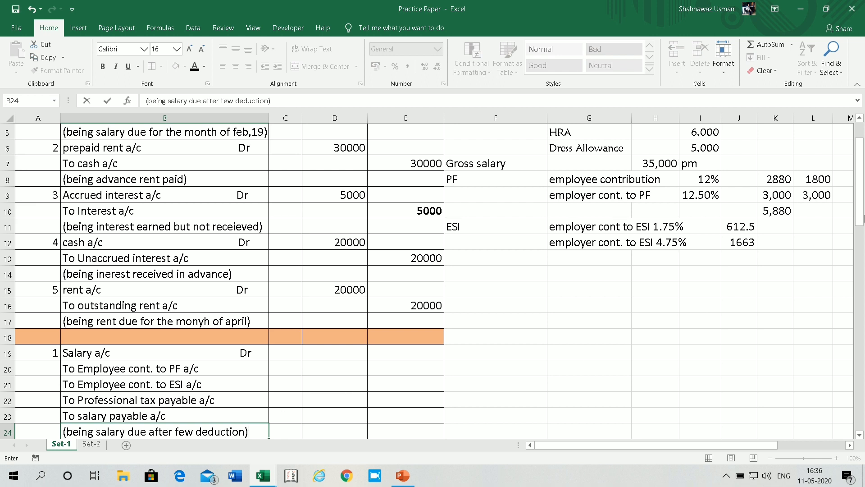
Step: Link the employee PF credit in E20 to the employee contribution amount in K8
{"action": "left_click_drag", "start_coordinate": [860, 191], "coordinate": [861, 199]}
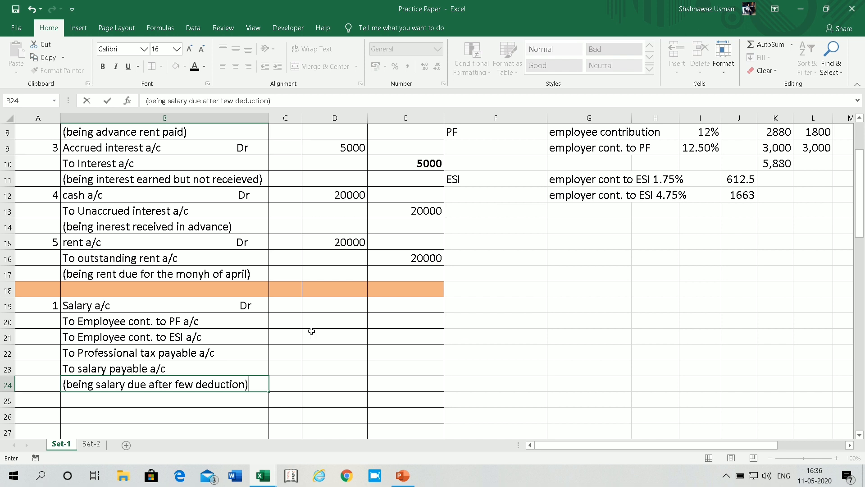
{"action": "left_click", "coordinate": [400, 324]}
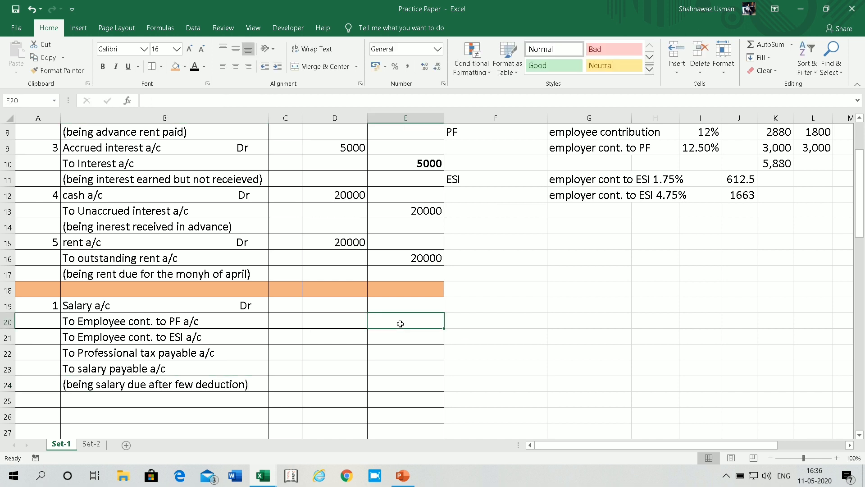
{"action": "type", "text": "="}
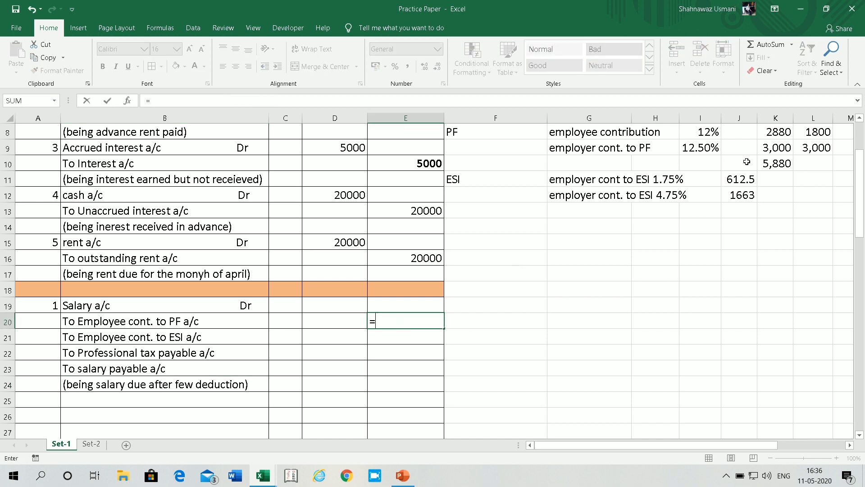
{"action": "left_click", "coordinate": [782, 132]}
{"action": "key", "text": "Return"}
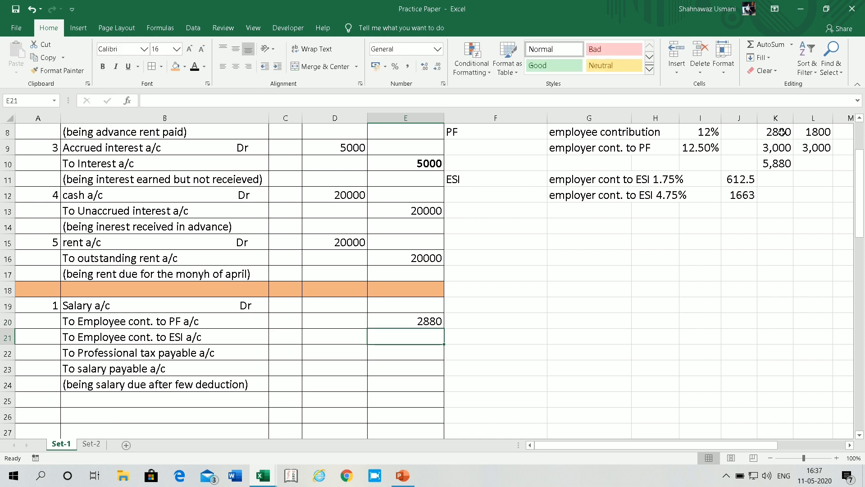
Step: Link the employee ESI credit in E21 to J11 and enter 200 as the professional tax credit in E22
{"action": "type", "text": "="}
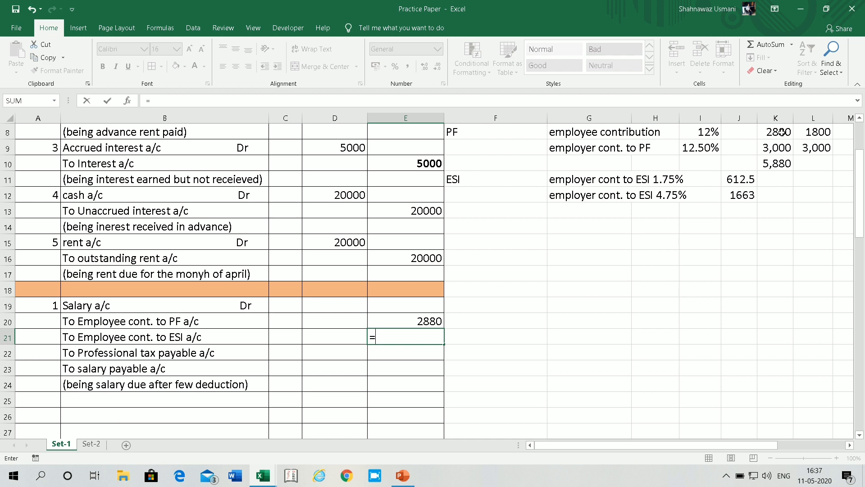
{"action": "left_click", "coordinate": [747, 181]}
{"action": "key", "text": "Return"}
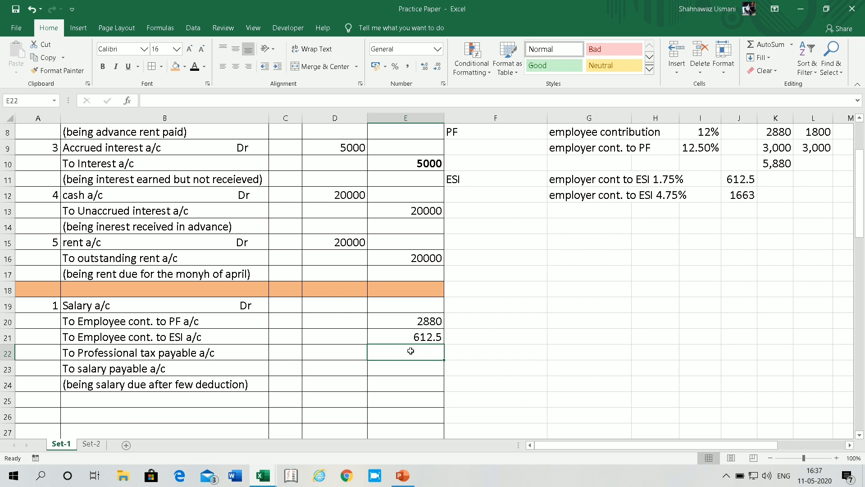
{"action": "type", "text": "200"}
{"action": "key", "text": "Return"}
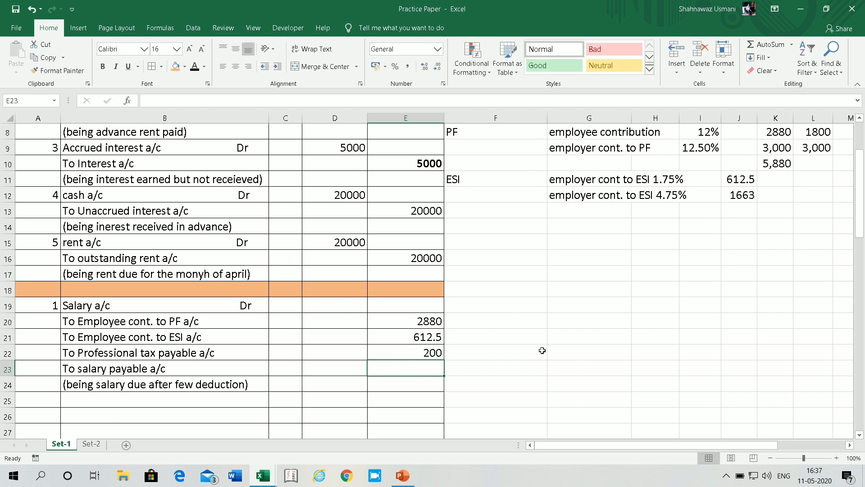
Step: Total the salary deductions in I14 with the formula =K8+J11+200
{"action": "left_click", "coordinate": [693, 224]}
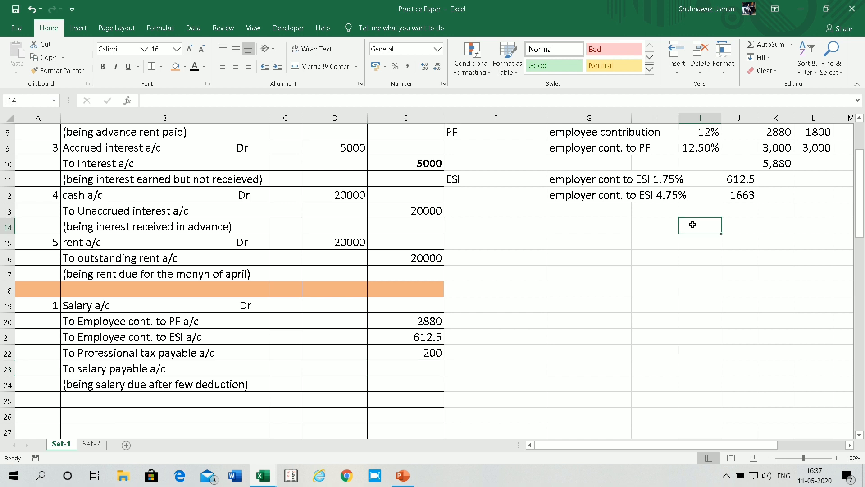
{"action": "type", "text": "="}
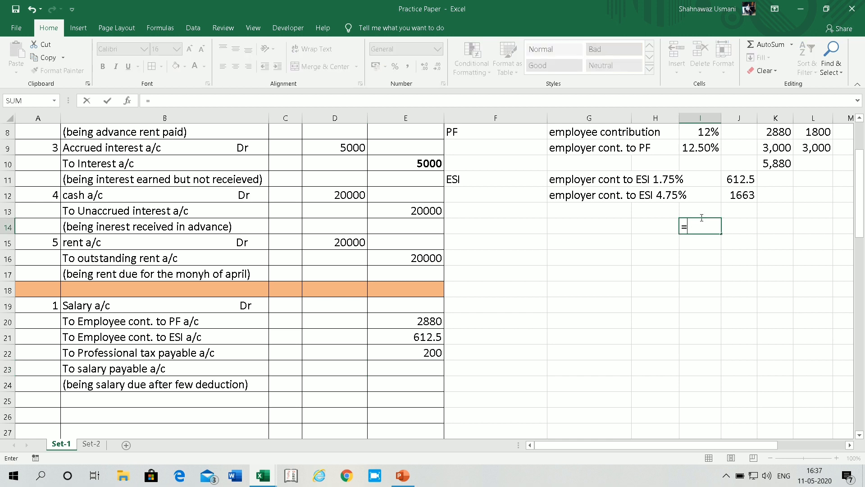
{"action": "left_click", "coordinate": [779, 130]}
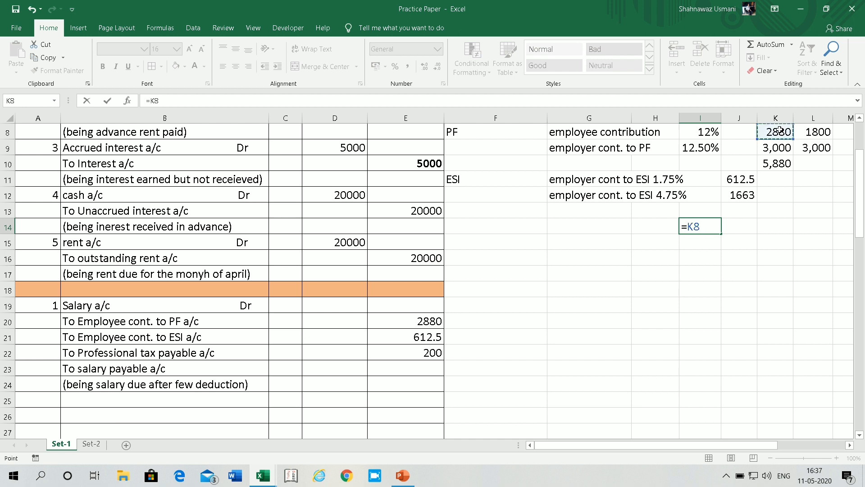
{"action": "type", "text": "+"}
{"action": "left_click", "coordinate": [742, 179]}
{"action": "type", "text": "+200"}
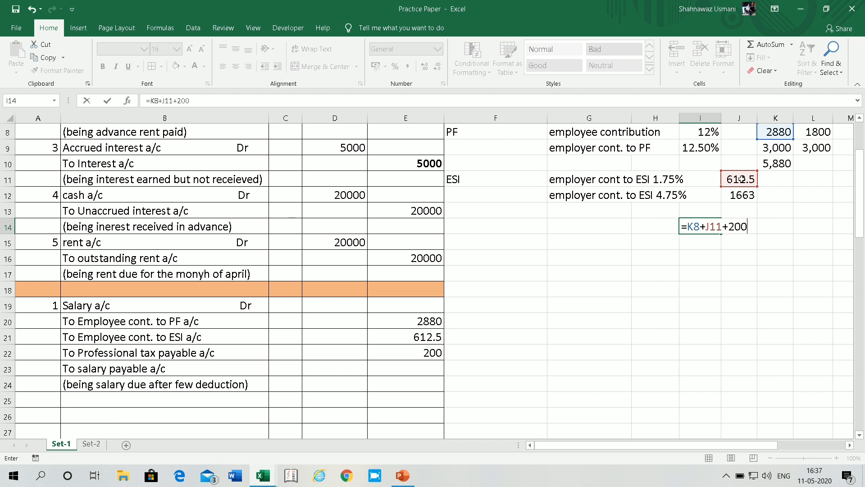
{"action": "key", "text": "Return"}
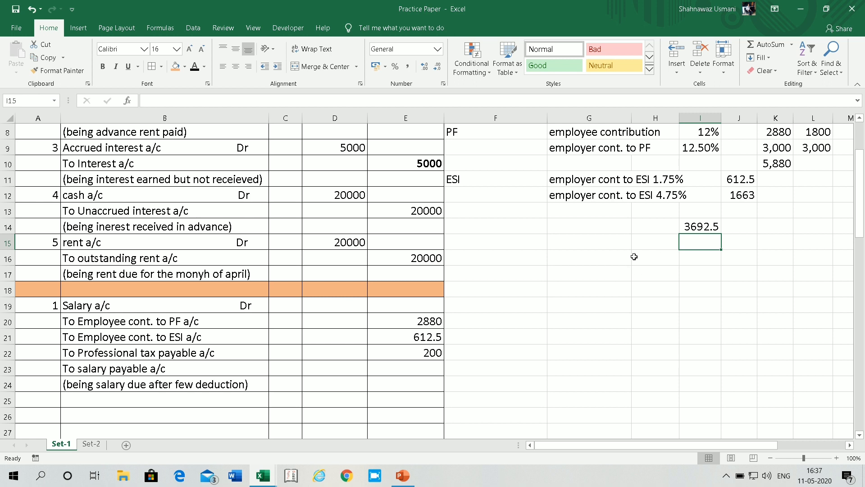
Step: Enter the gross salary 35000 in H14 and calculate the net salary in J14 as H14 minus I14
{"action": "left_click", "coordinate": [649, 225]}
{"action": "type", "text": "35000"}
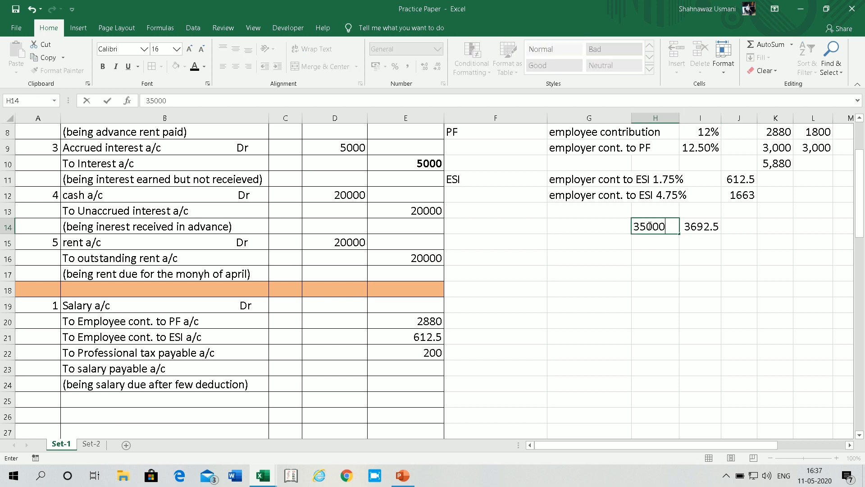
{"action": "key", "text": "Return"}
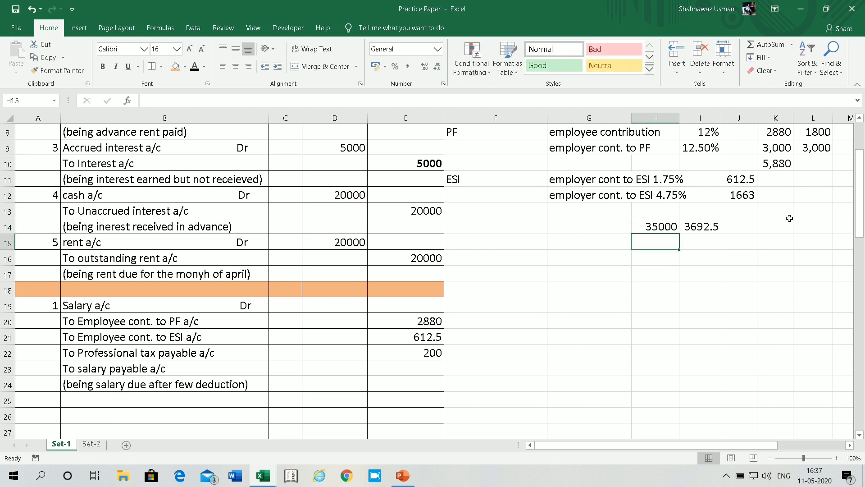
{"action": "left_click", "coordinate": [742, 227]}
{"action": "type", "text": "="}
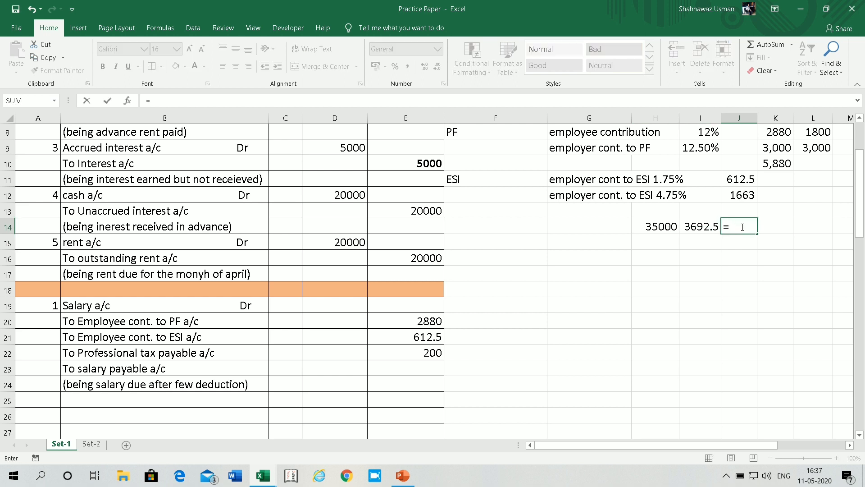
{"action": "key", "text": "Left"}
{"action": "key", "text": "Left"}
{"action": "type", "text": "-"}
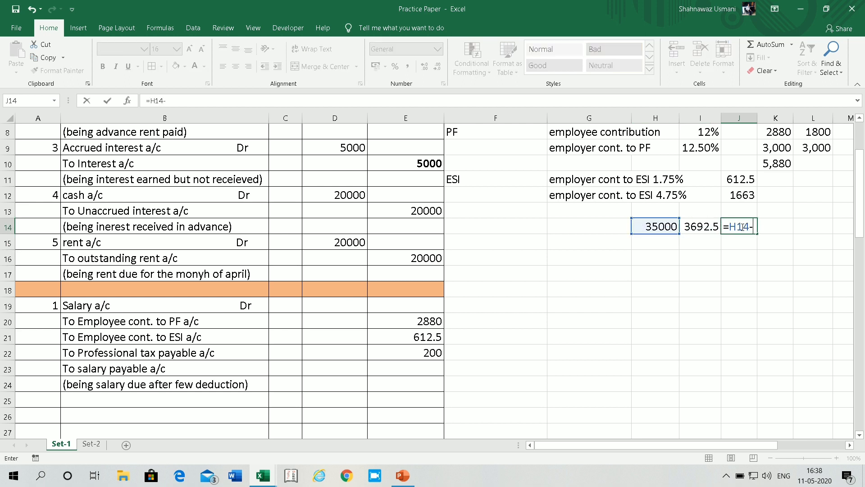
{"action": "key", "text": "Left"}
{"action": "key", "text": "Return"}
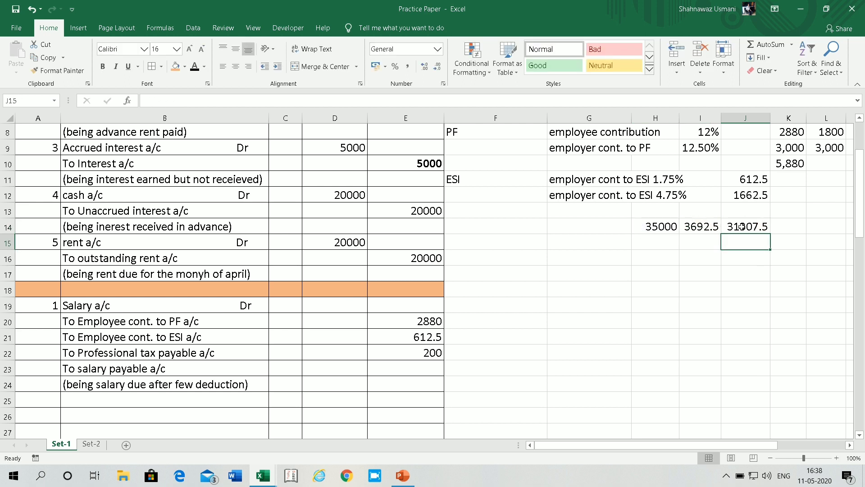
Step: Link the salary payable credit in E23 to the net salary in J14
{"action": "left_click", "coordinate": [739, 287]}
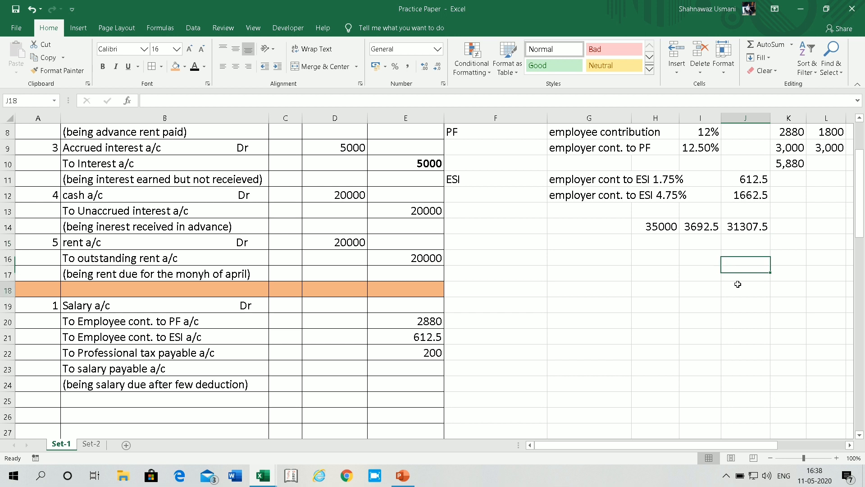
{"action": "left_click", "coordinate": [420, 368]}
{"action": "type", "text": "="}
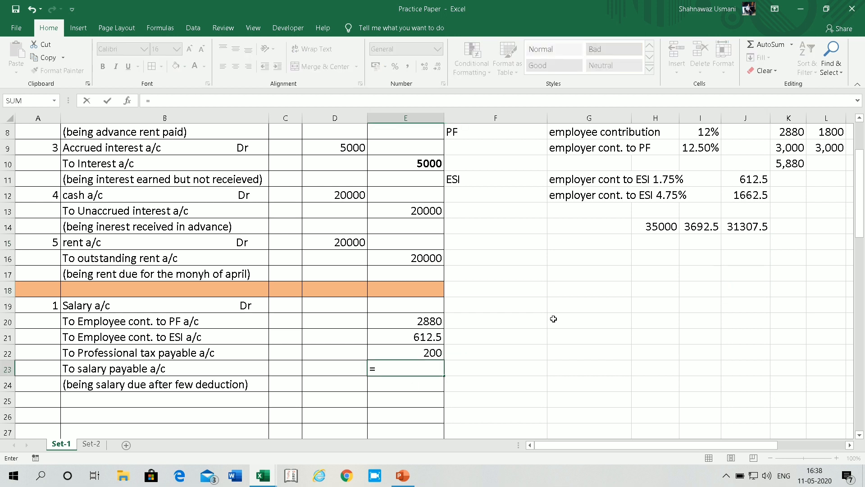
{"action": "left_click", "coordinate": [738, 226]}
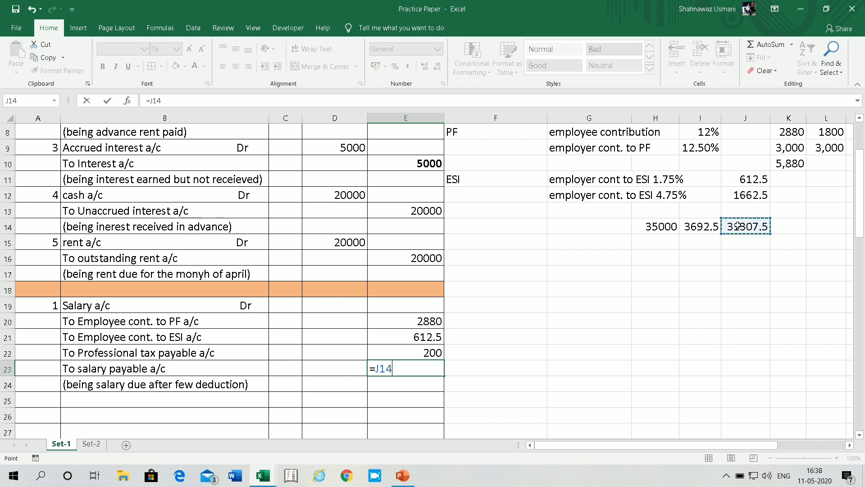
{"action": "key", "text": "Return"}
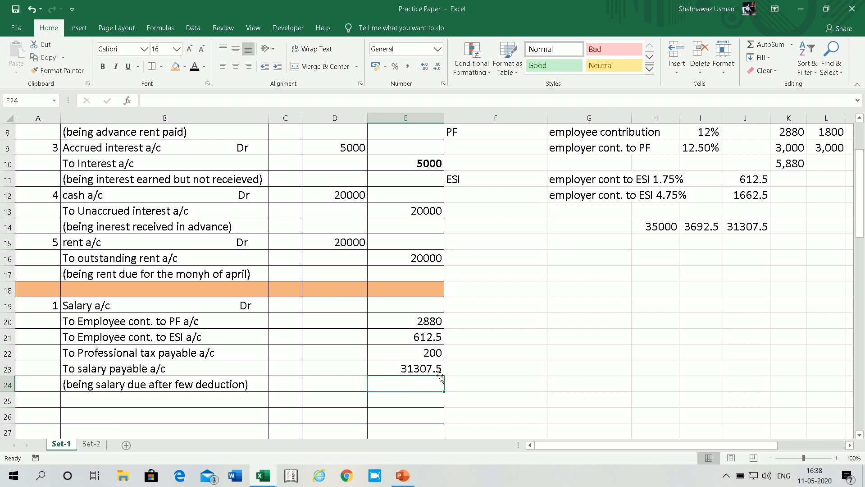
Step: Date the salary due entry 31-5 in A19 and start the following entry with the date 1-6 in A25
{"action": "left_click", "coordinate": [39, 309]}
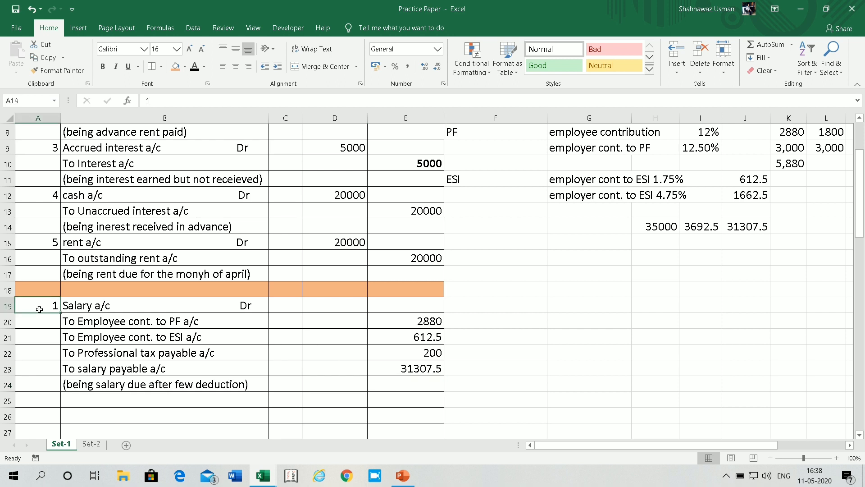
{"action": "type", "text": "31-5"}
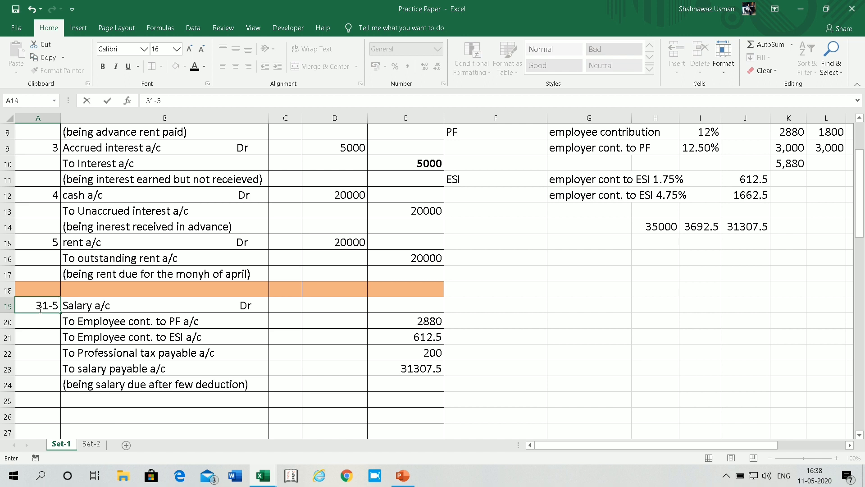
{"action": "key", "text": "Return"}
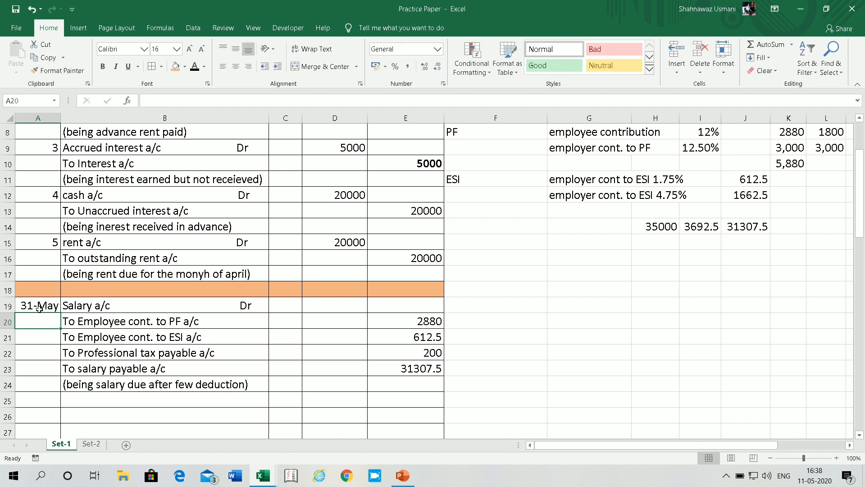
{"action": "left_click", "coordinate": [42, 401]}
{"action": "type", "text": "1-6"}
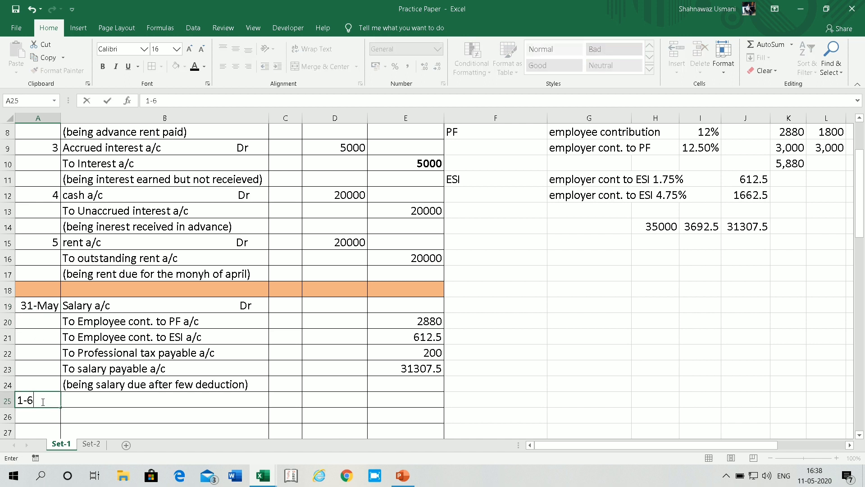
{"action": "key", "text": "Return"}
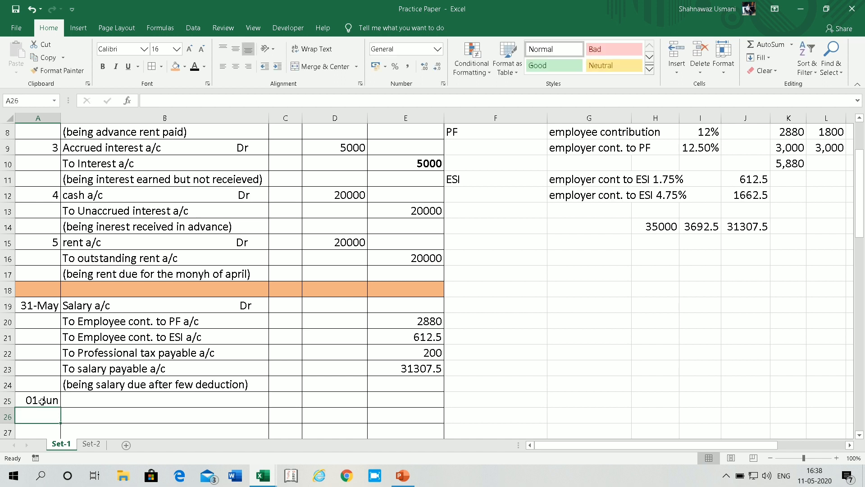
Step: Enter the debit line "Salary a/c Dr" in B25 for the 1 June entry
{"action": "left_click", "coordinate": [130, 395]}
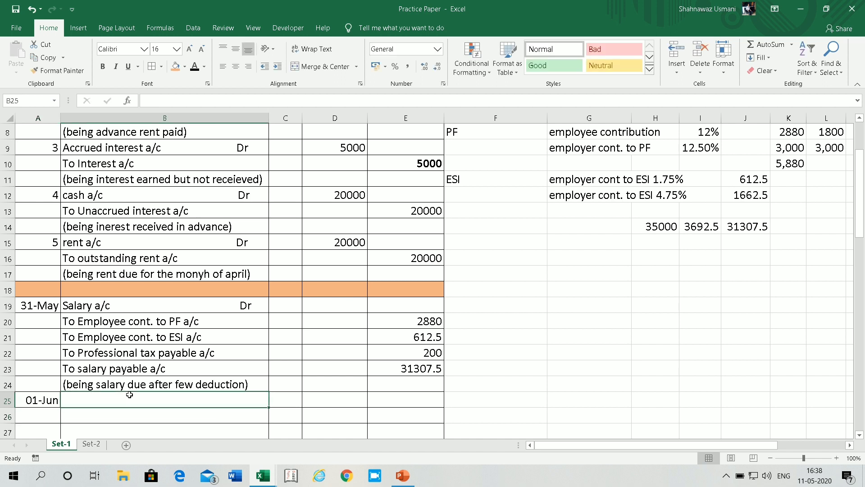
{"action": "type", "text": "salary "}
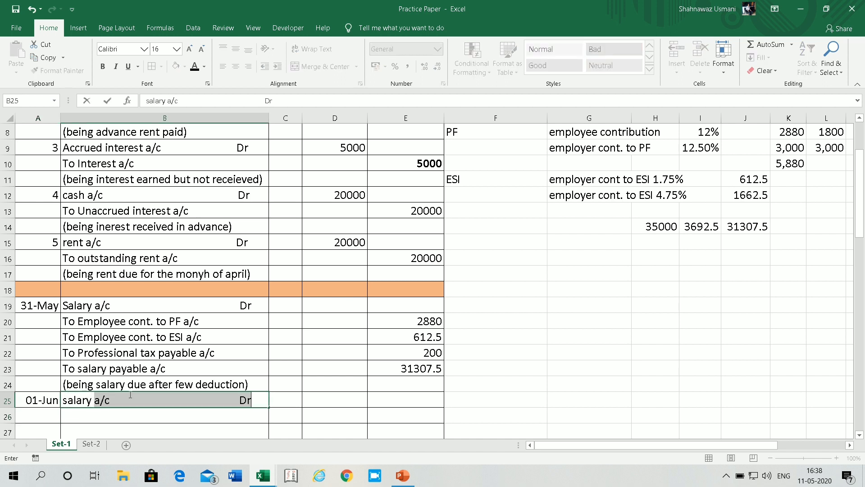
{"action": "type", "text": "a/c dr"}
{"action": "key", "text": "BackSpace"}
{"action": "key", "text": "BackSpace"}
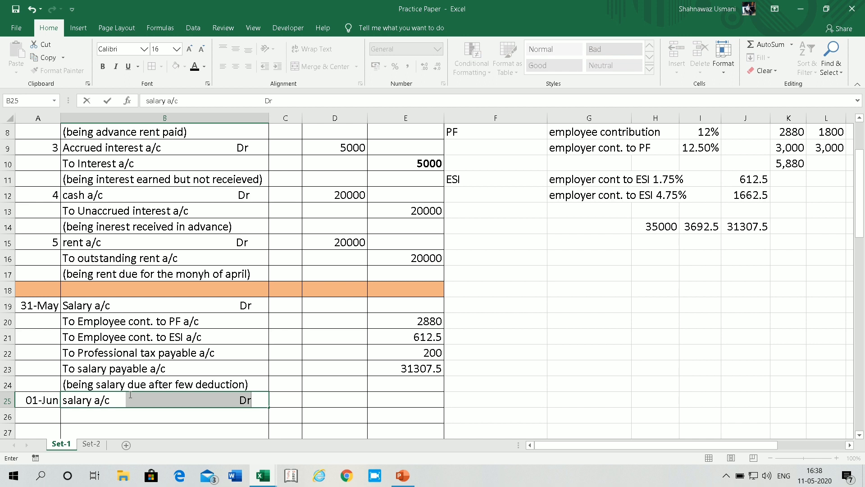
{"action": "key", "text": "Return"}
Step: Enter the credit line "To Bank a/c" in B26
{"action": "type", "text": "T "}
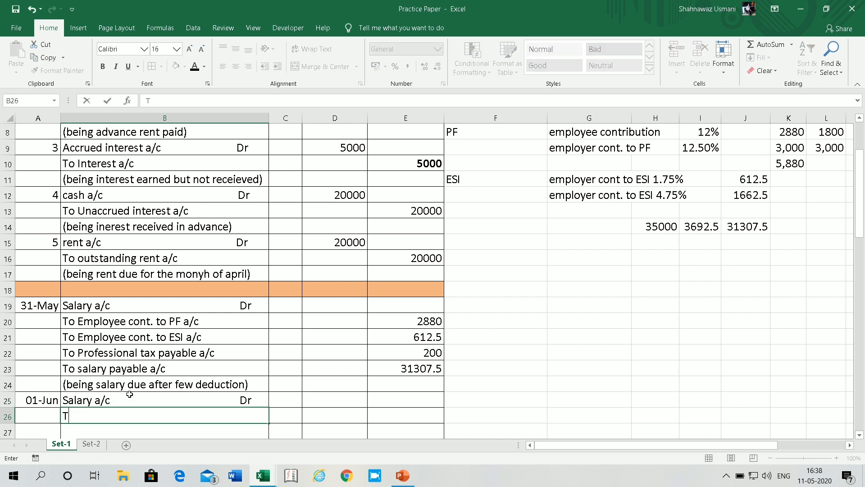
{"action": "type", "text": "Bank a/c"}
{"action": "key", "text": "Return"}
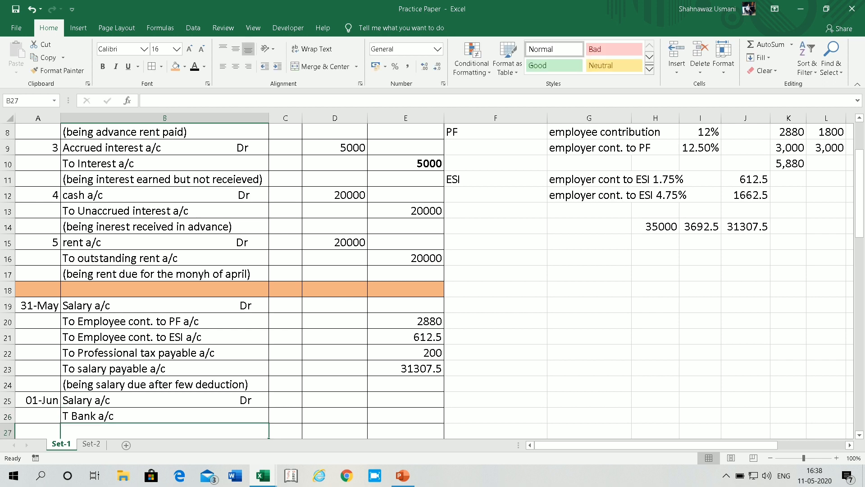
{"action": "double_click", "coordinate": [71, 415]}
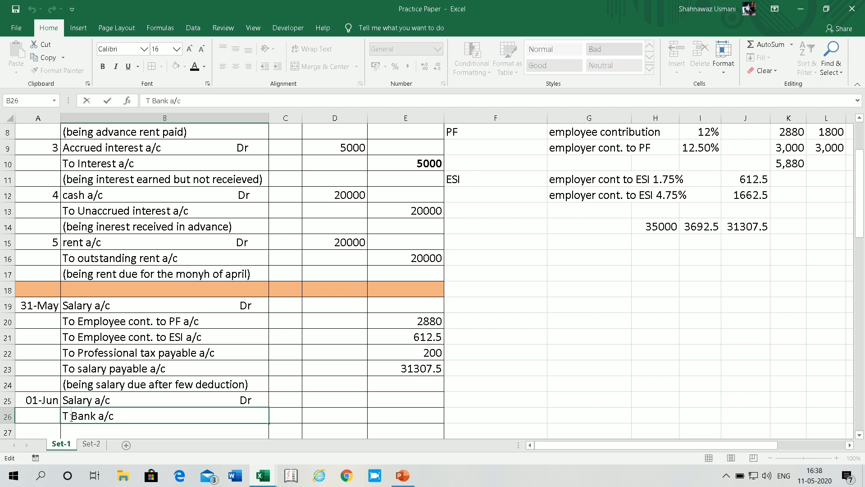
{"action": "key", "text": "BackSpace"}
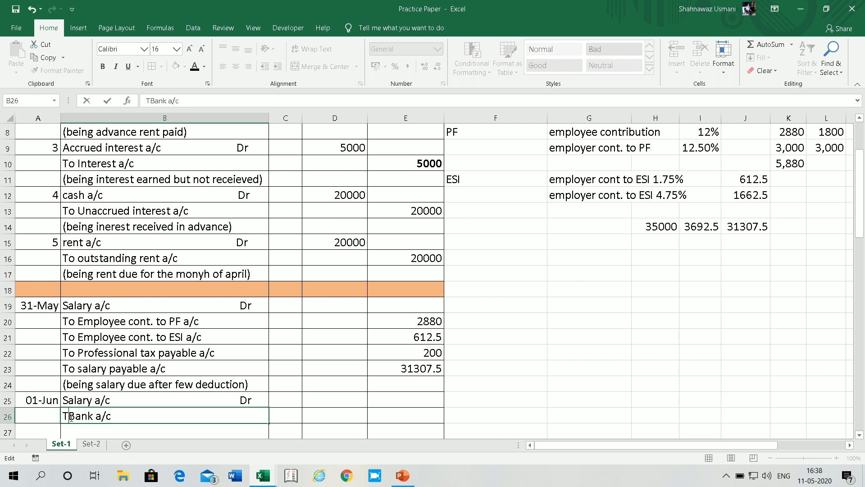
{"action": "type", "text": "o"}
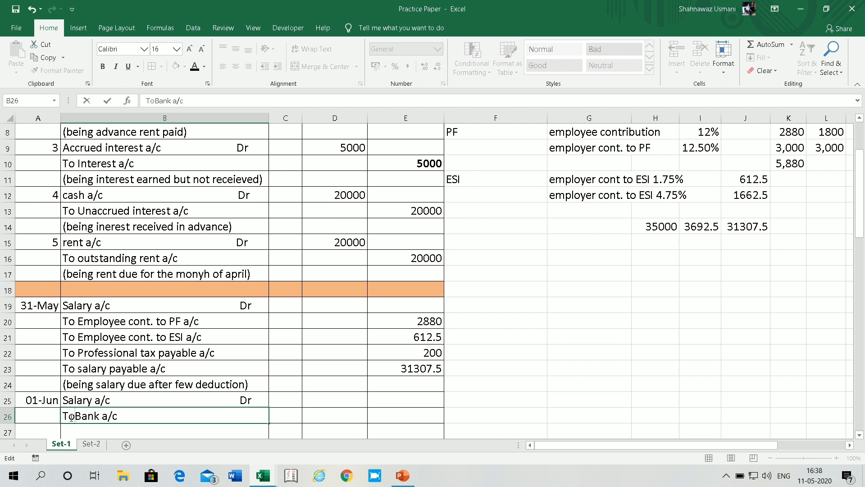
{"action": "left_click", "coordinate": [85, 426]}
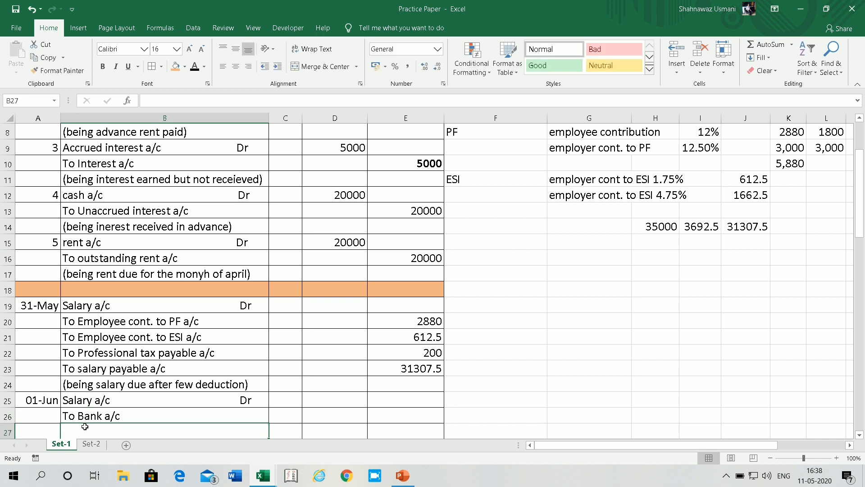
Step: Enter the narration "(being salary due after few deduction)" in B27 and change the B25 debit account to "Salary payable a/c"
{"action": "type", "text": "("}
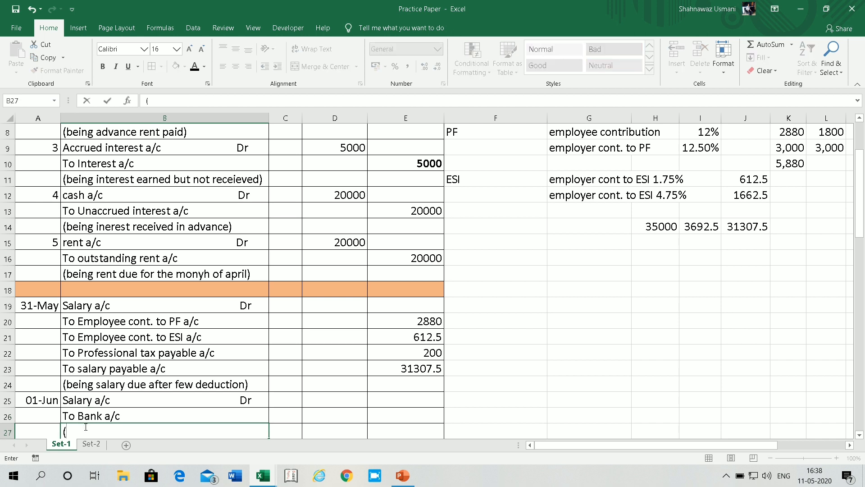
{"action": "type", "text": "bei"}
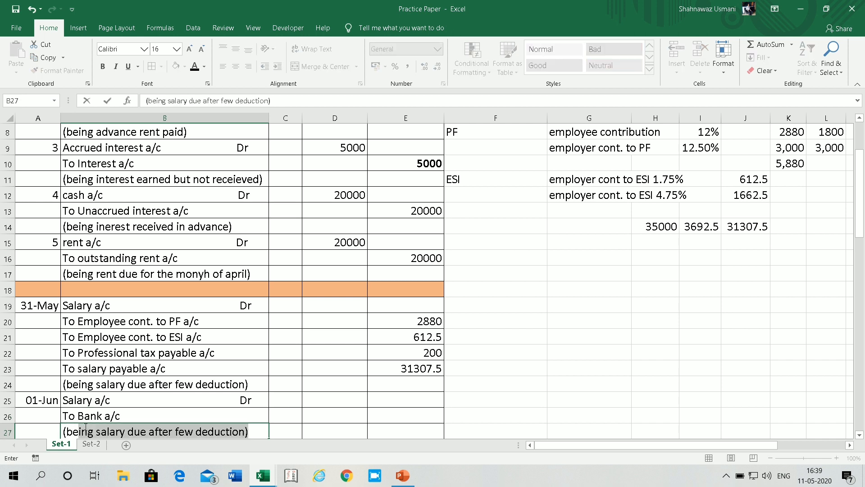
{"action": "double_click", "coordinate": [96, 400]}
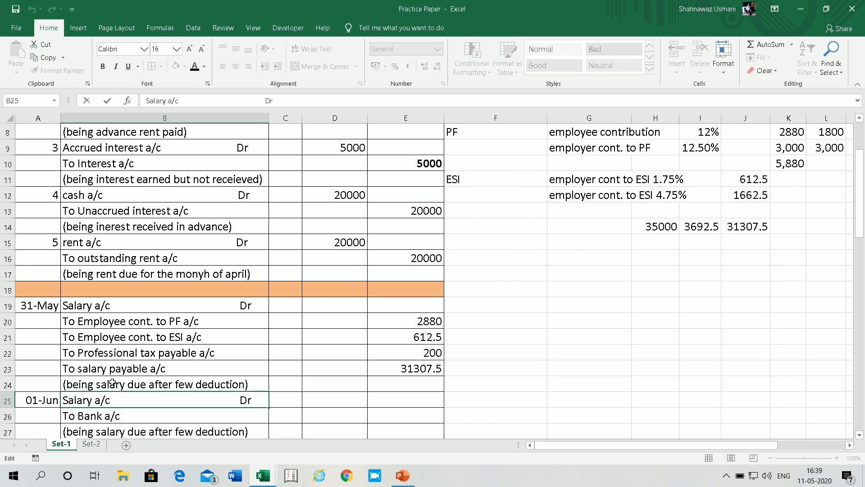
{"action": "type", "text": "payabl"}
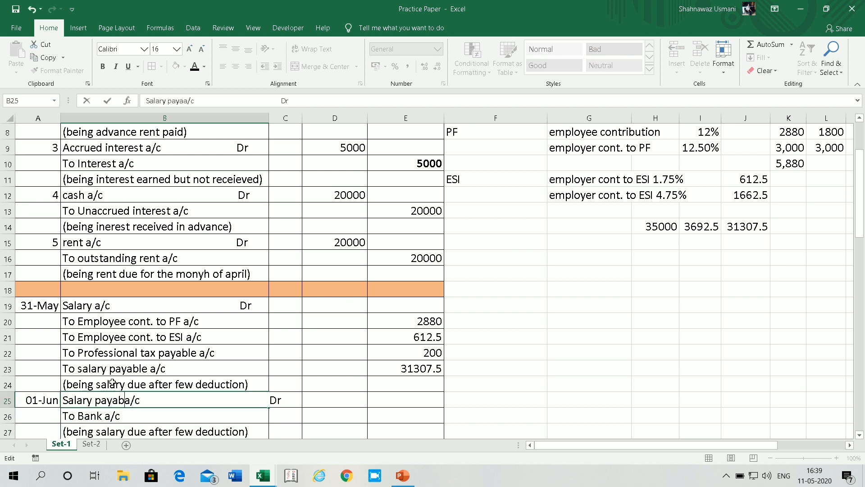
{"action": "type", "text": "e"}
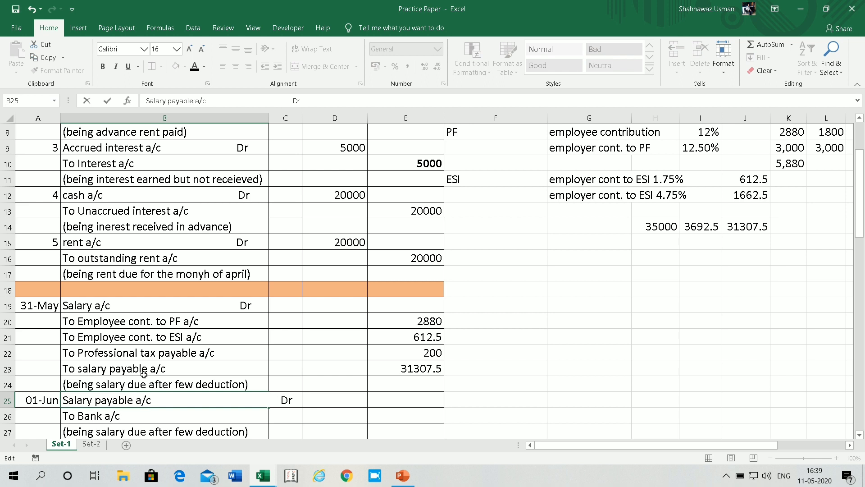
{"action": "left_click", "coordinate": [176, 402]}
{"action": "left_click", "coordinate": [168, 415]}
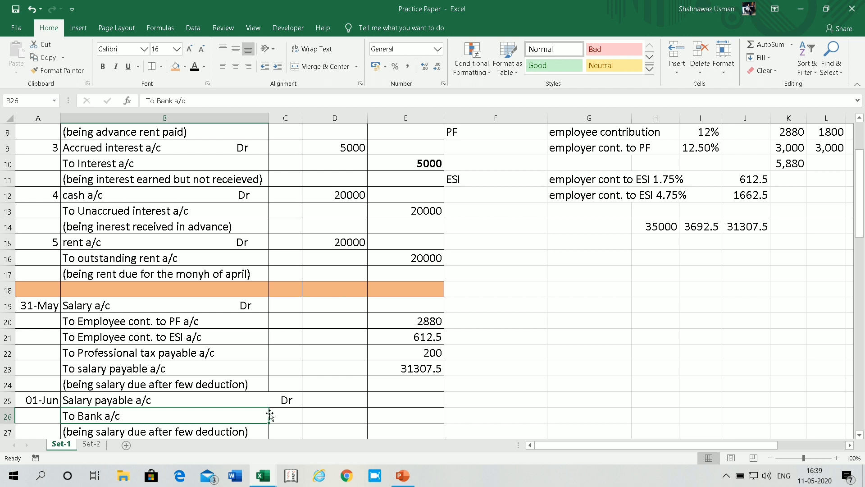
Step: Remove the extra spaces before "Dr" in B25 so the debit line fits within column B
{"action": "left_click", "coordinate": [257, 399]}
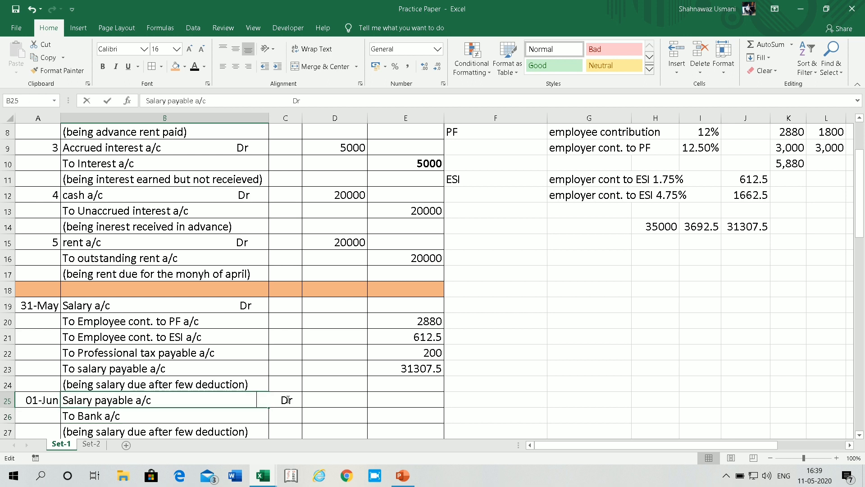
{"action": "double_click", "coordinate": [257, 399]}
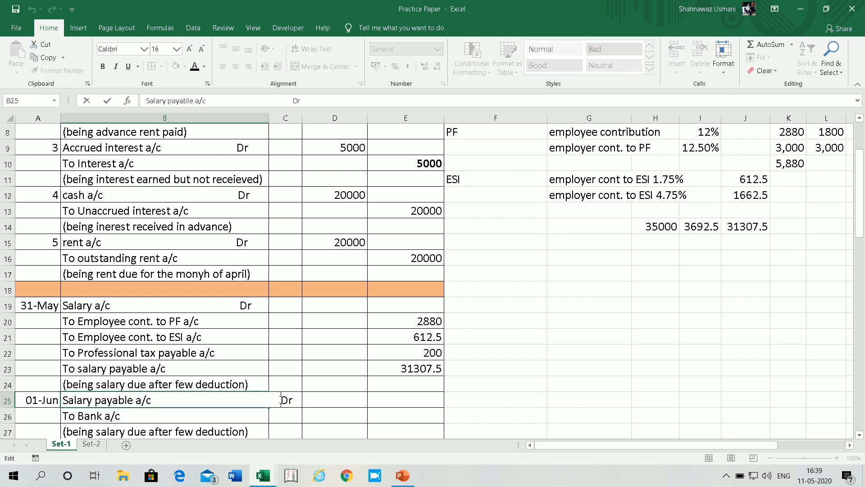
{"action": "key", "text": "BackSpace"}
{"action": "key", "text": "BackSpace"}
{"action": "key", "text": "BackSpace"}
{"action": "key", "text": "BackSpace"}
{"action": "key", "text": "BackSpace"}
{"action": "key", "text": "BackSpace"}
{"action": "key", "text": "BackSpace"}
{"action": "key", "text": "BackSpace"}
{"action": "key", "text": "BackSpace"}
{"action": "key", "text": "BackSpace"}
{"action": "key", "text": "BackSpace"}
{"action": "key", "text": "BackSpace"}
{"action": "key", "text": "BackSpace"}
Step: Link the 1 June debit amount in D25 and the bank credit amount in E26 to the salary payable in E23
{"action": "left_click", "coordinate": [340, 398]}
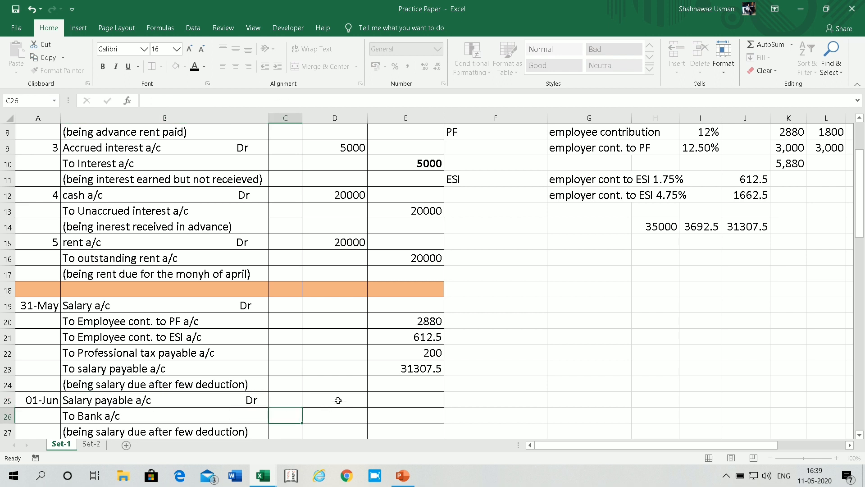
{"action": "type", "text": "="}
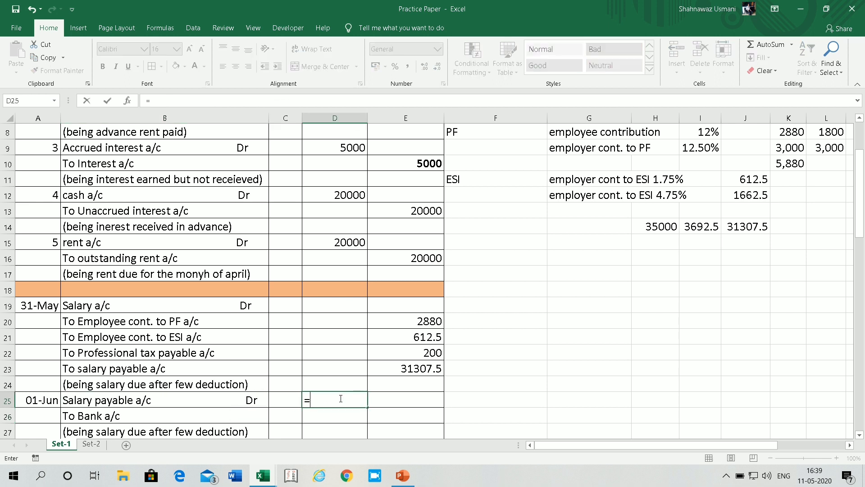
{"action": "left_click", "coordinate": [423, 367]}
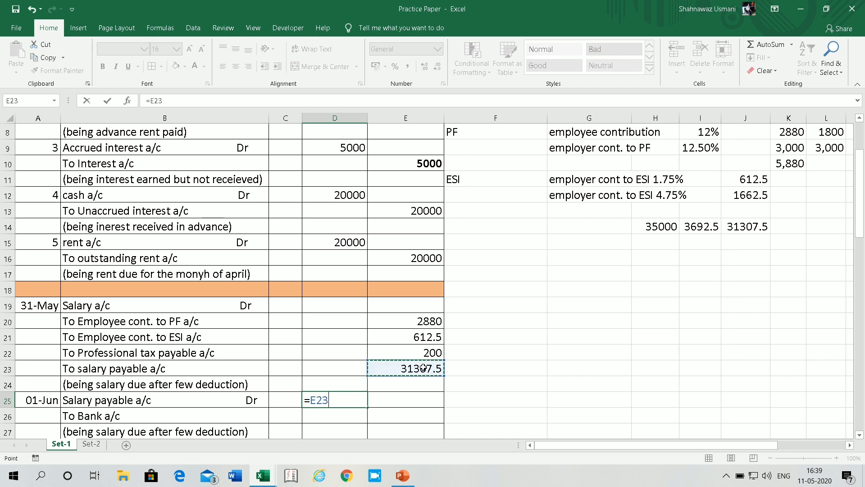
{"action": "key", "text": "Return"}
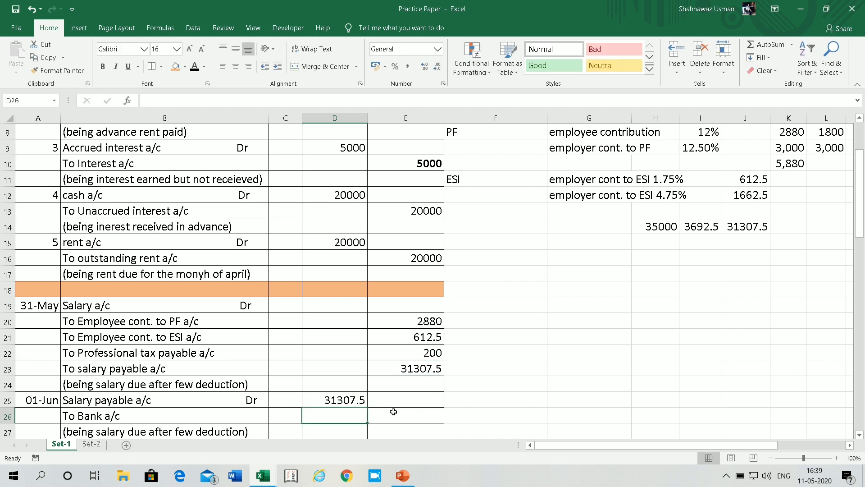
{"action": "left_click", "coordinate": [393, 411]}
{"action": "type", "text": "="}
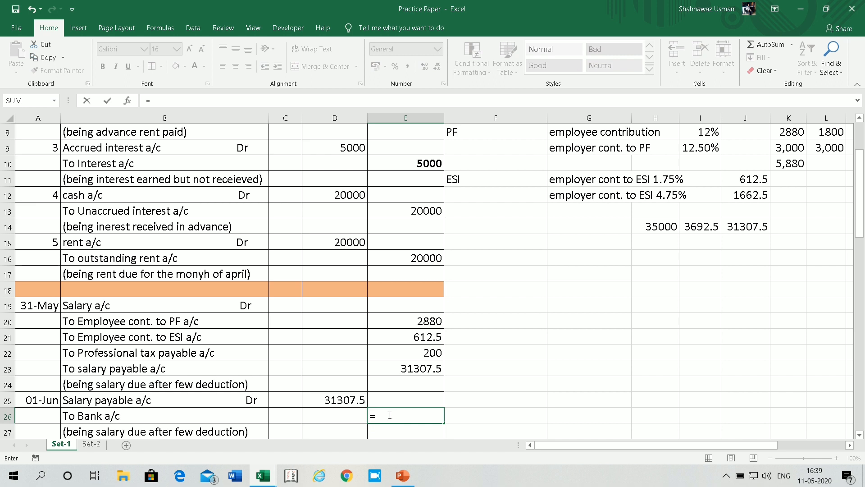
{"action": "left_click", "coordinate": [428, 370]}
{"action": "key", "text": "Return"}
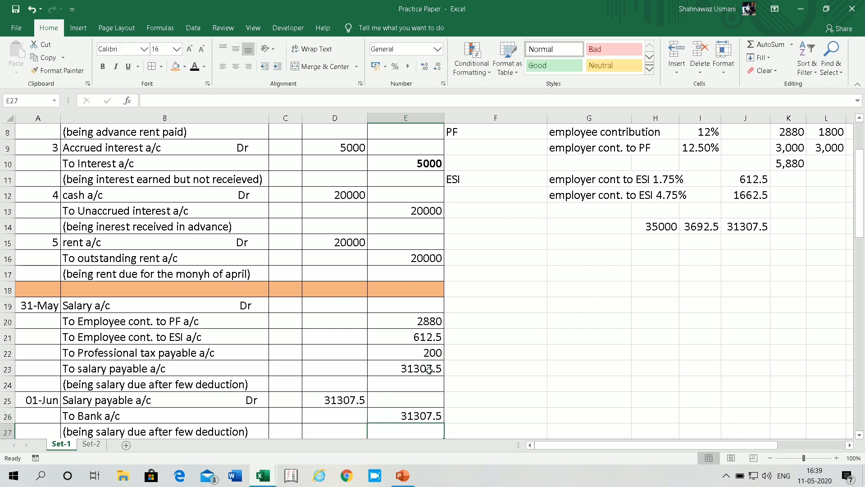
Step: Start the following journal entry with the date 11/6 in A28
{"action": "key", "text": "Down"}
{"action": "key", "text": "Down"}
{"action": "key", "text": "Down"}
{"action": "key", "text": "Down"}
{"action": "key", "text": "Down"}
{"action": "key", "text": "Down"}
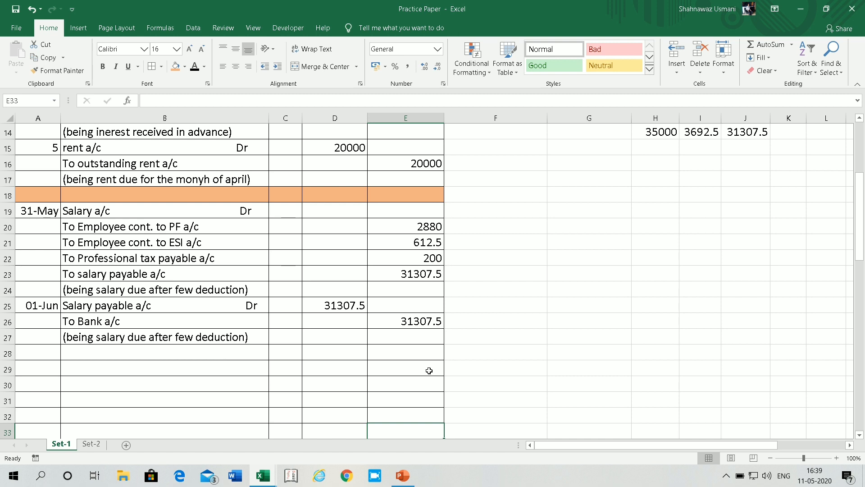
{"action": "left_click", "coordinate": [31, 351]}
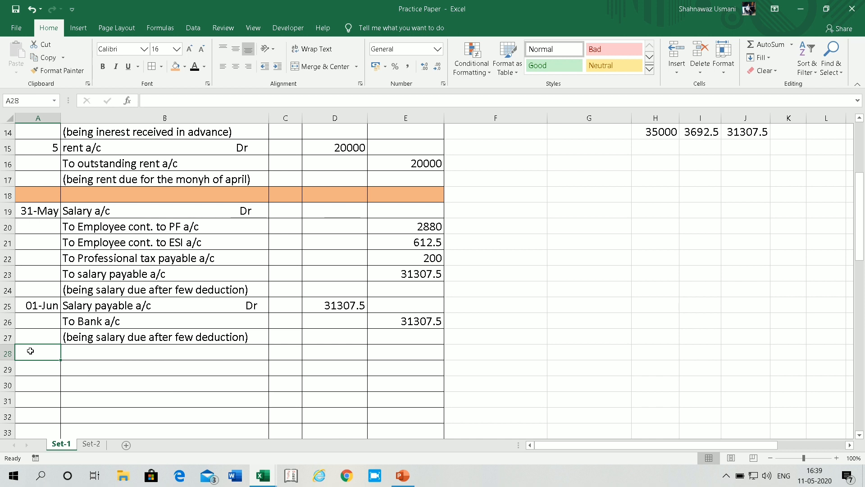
{"action": "type", "text": "11/"}
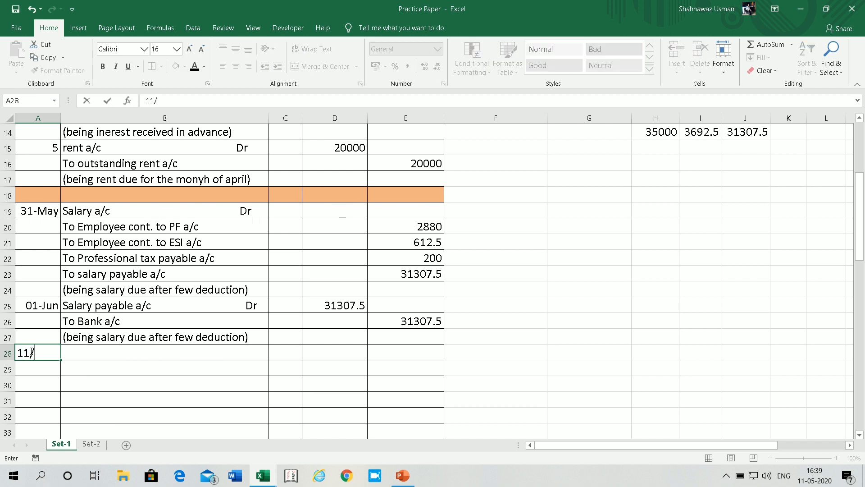
{"action": "type", "text": "6"}
{"action": "key", "text": "Return"}
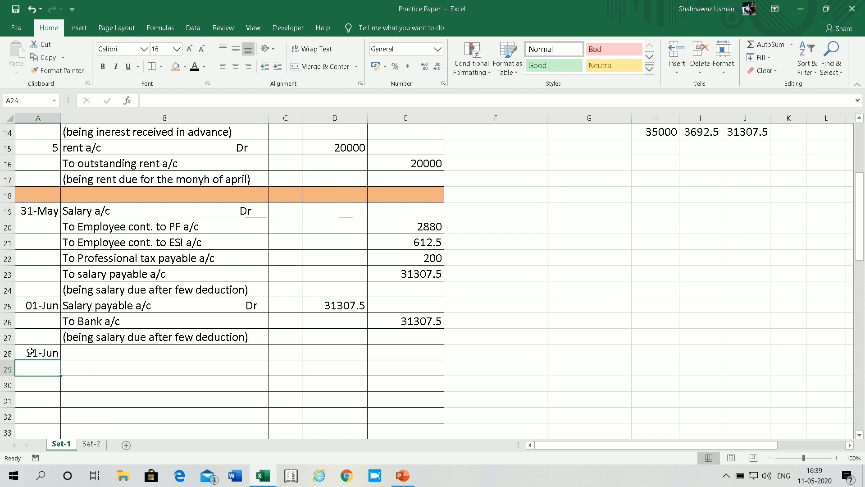
Step: Enter the debit line "Employee cont to PF a/c Dr" in B28 for the 11 June entry
{"action": "left_click", "coordinate": [126, 348]}
{"action": "type", "text": "Emp"}
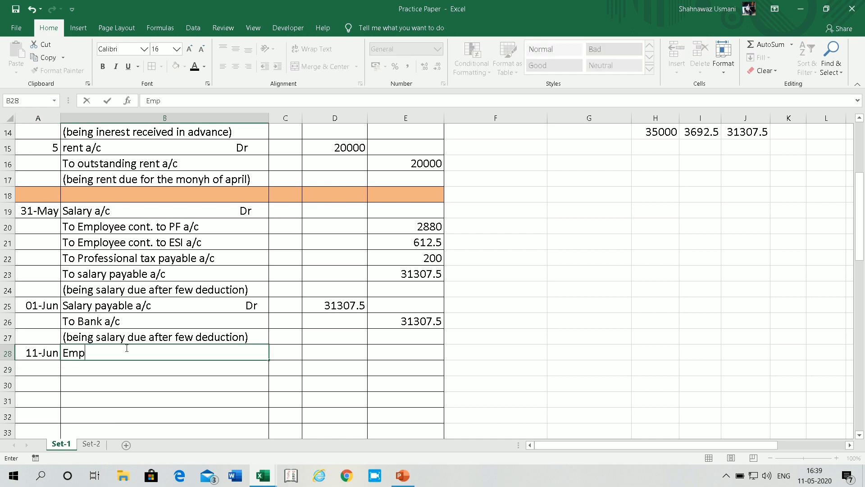
{"action": "type", "text": "loyee cont to PF"}
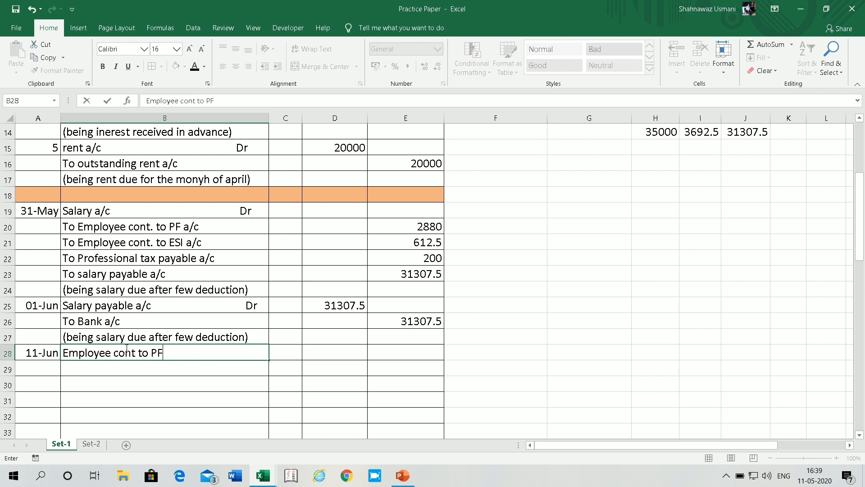
{"action": "type", "text": " a/c Dr"}
{"action": "key", "text": "Return"}
Step: Enter the debit line "Employer cont to PF a/c Dr" in B29
{"action": "type", "text": "Employe"}
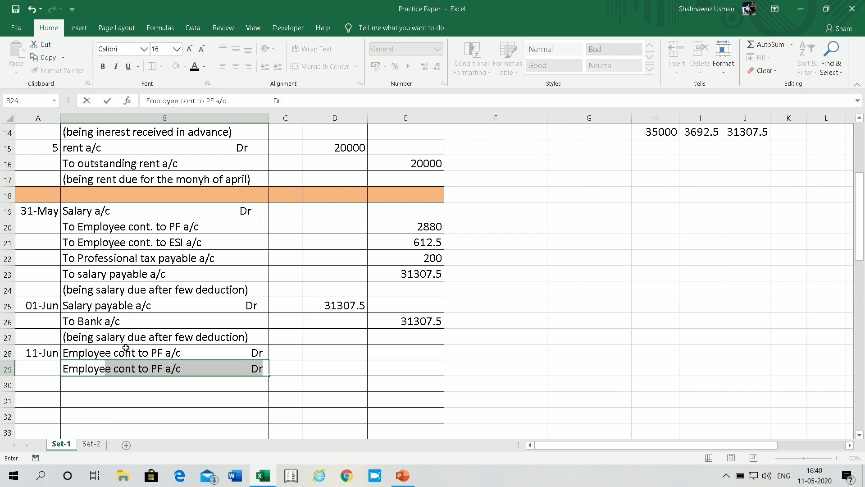
{"action": "type", "text": "r con"}
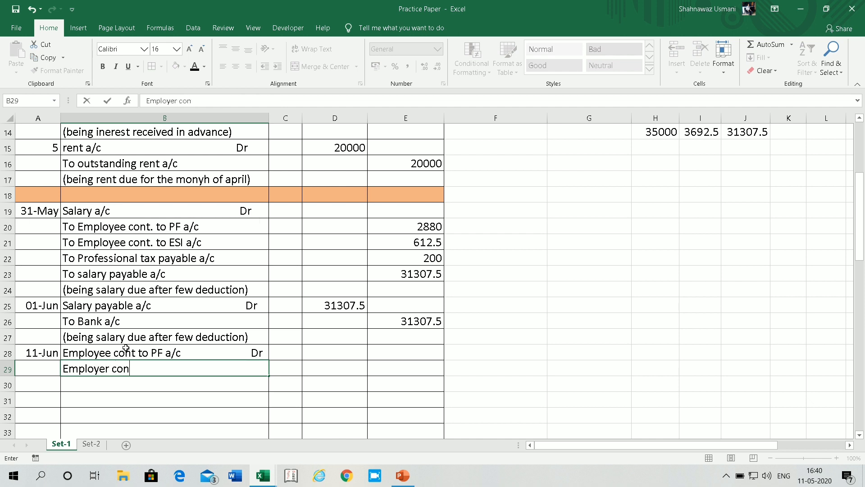
{"action": "type", "text": "t to PF a/c Dr"}
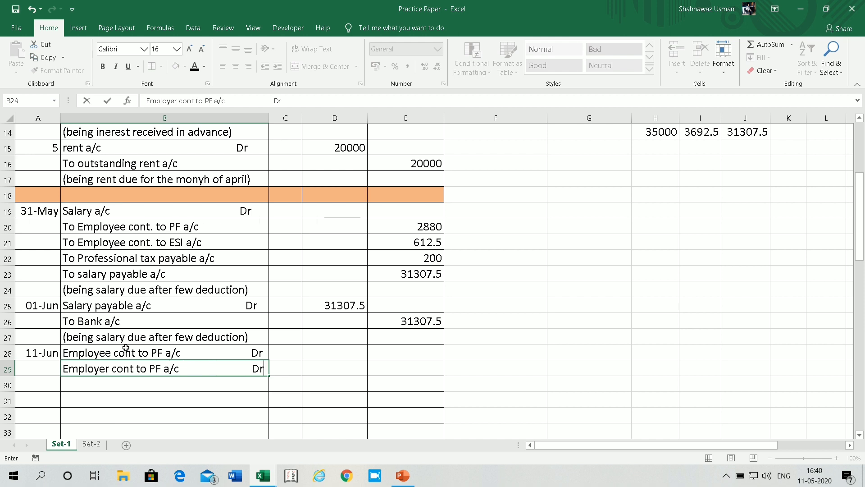
{"action": "key", "text": "Return"}
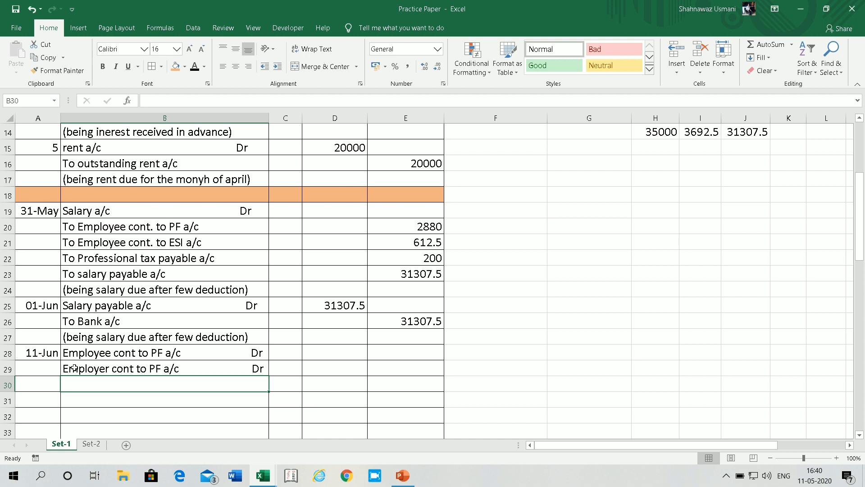
Step: Enter the debit line "Employee cont to ESI a/c Dr" in B30
{"action": "type", "text": "E"}
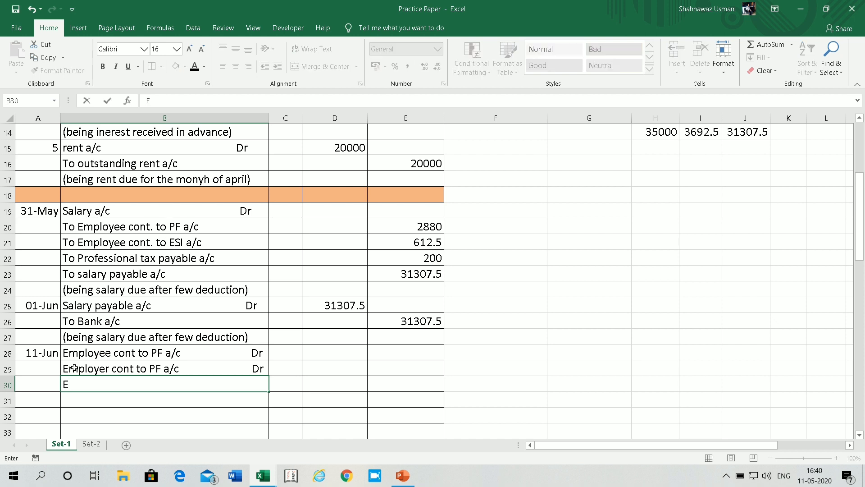
{"action": "type", "text": "mployee con"}
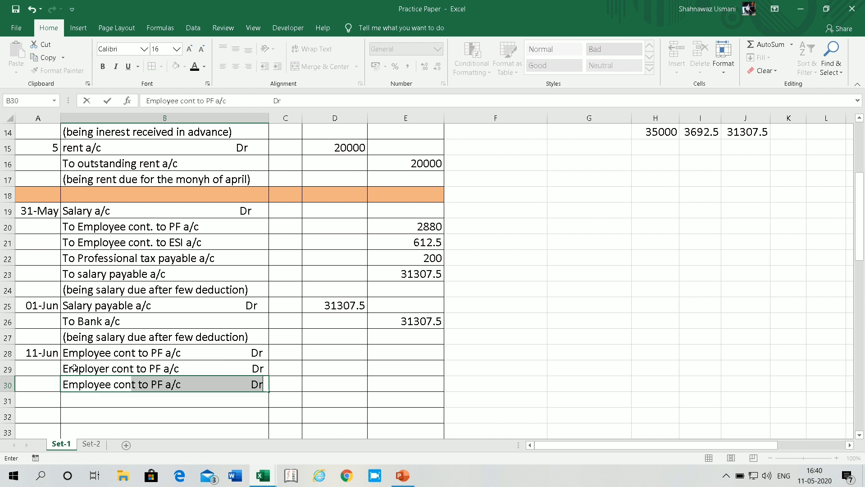
{"action": "type", "text": "t to E"}
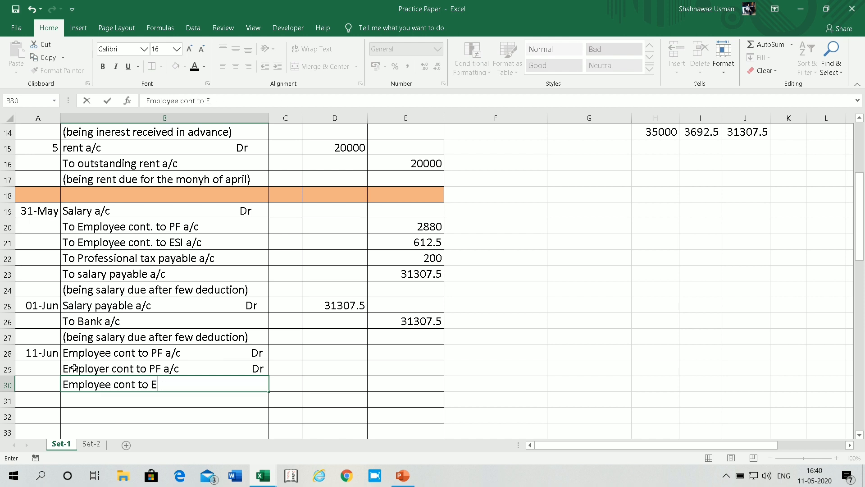
{"action": "type", "text": "SI a/c                         Dr"}
{"action": "key", "text": "Return"}
Step: Enter the debit line "Employer cont to ESI a/c Dr" in B31
{"action": "type", "text": "Employer"}
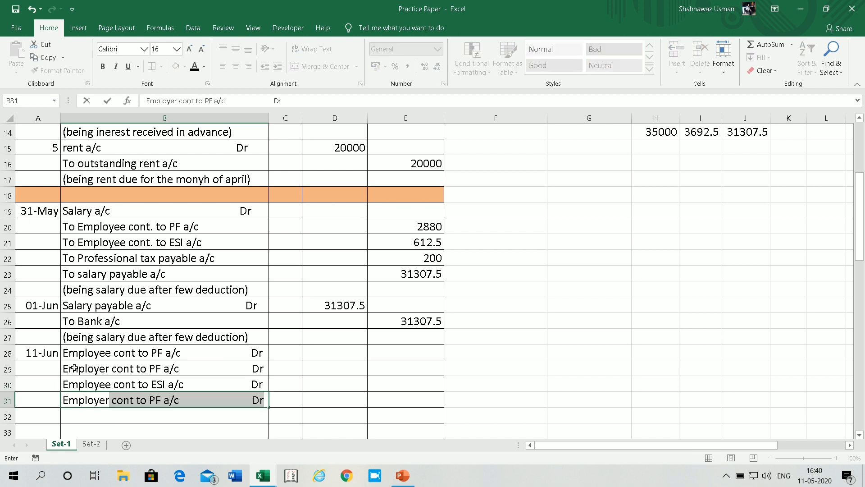
{"action": "type", "text": " cont to"}
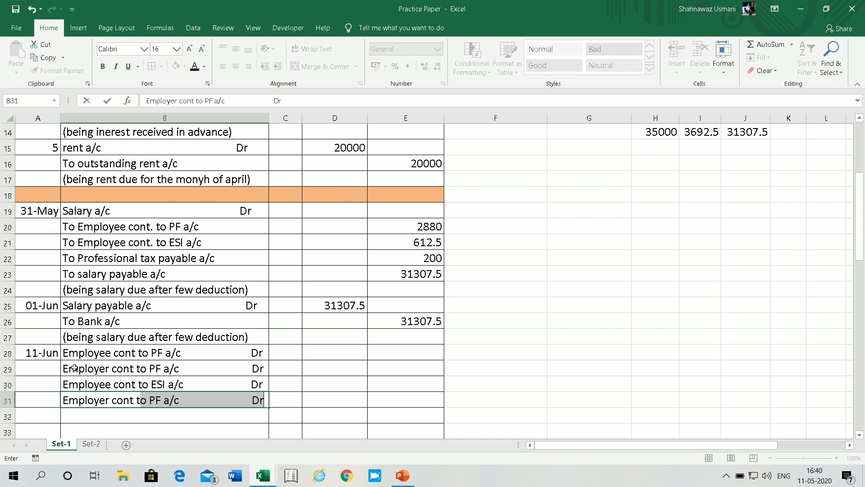
{"action": "type", "text": " ES"}
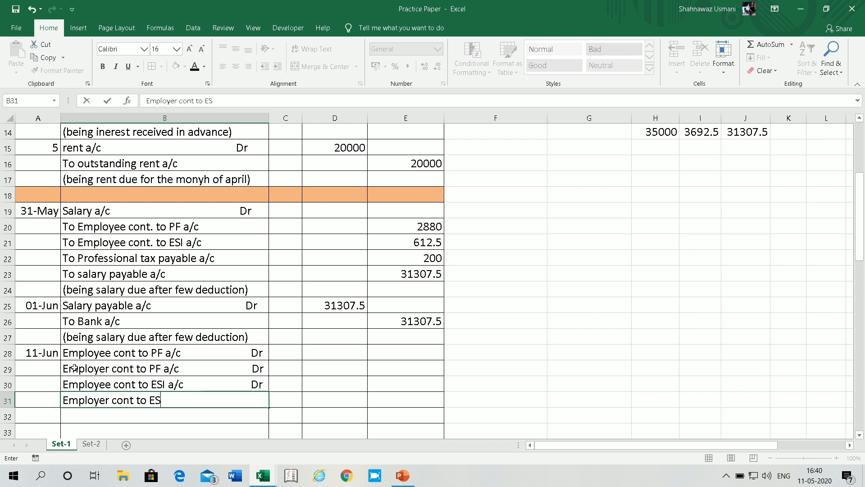
{"action": "type", "text": "I a/c                         Dr"}
{"action": "key", "text": "Return"}
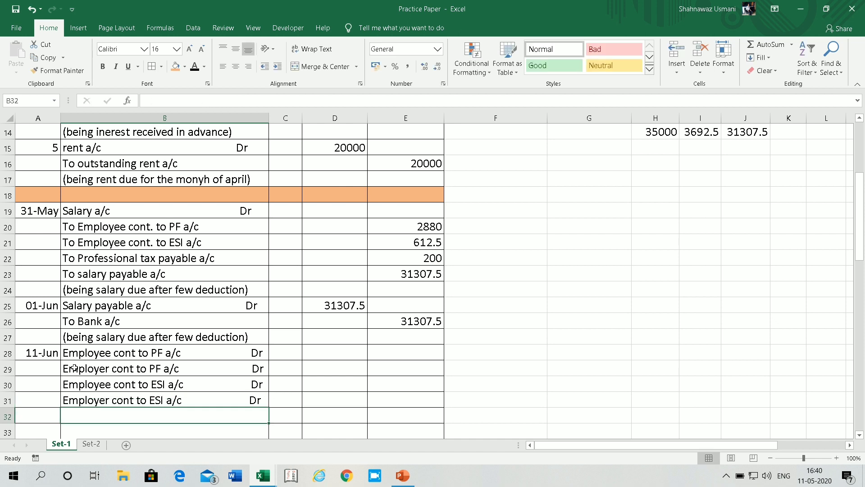
Step: Enter the credit line "To Bank a/c" in B32 for the 11 June entry
{"action": "type", "text": "To ban"}
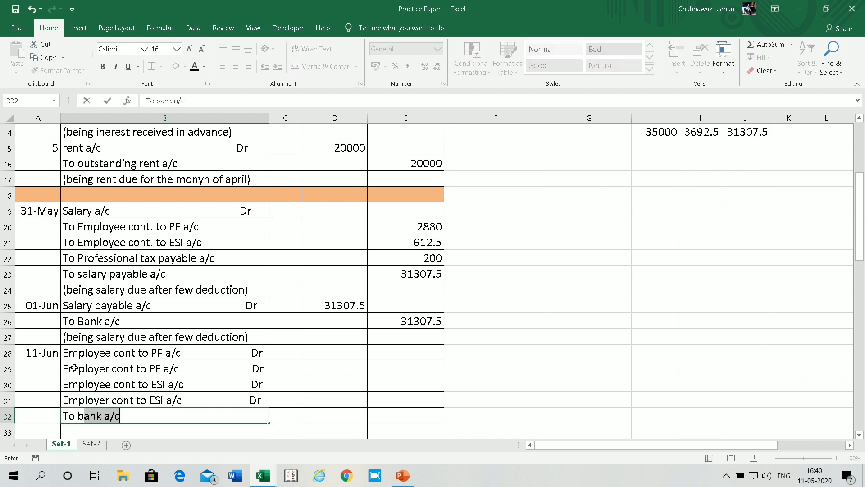
{"action": "type", "text": "k"}
{"action": "key", "text": "Return"}
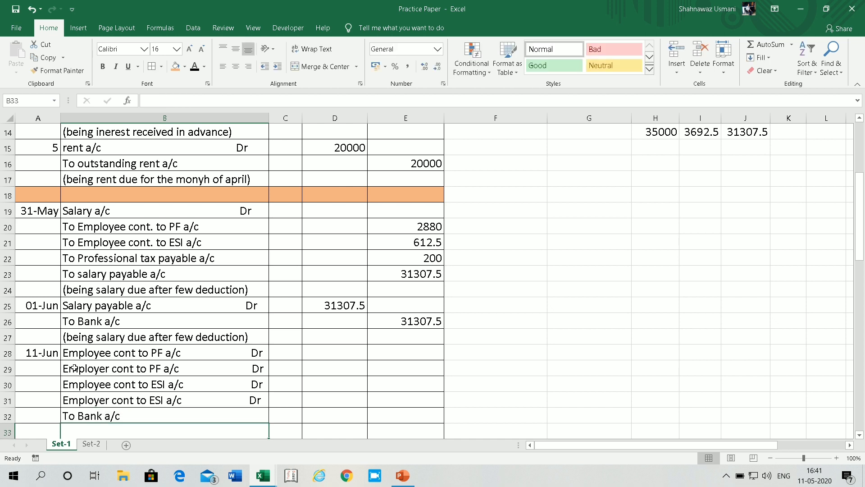
Step: Enter the narration "(Being PF and ESI paid)" in B33 for the 11 June entry
{"action": "type", "text": "("}
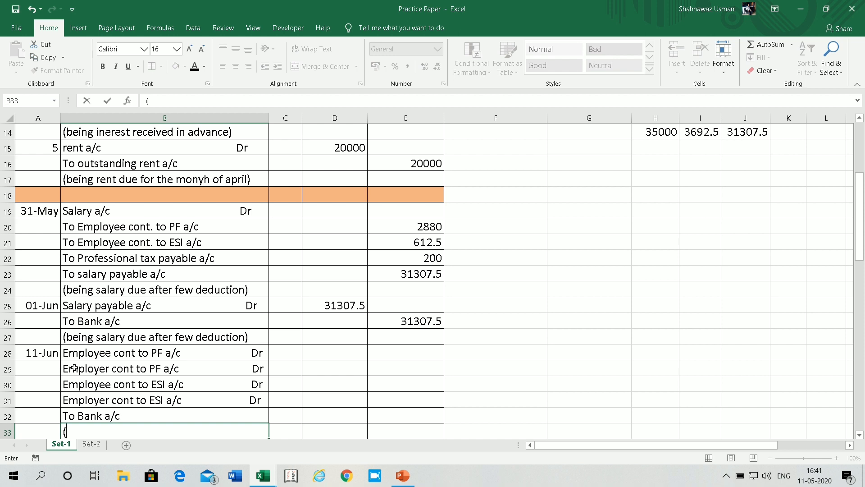
{"action": "type", "text": "Being "}
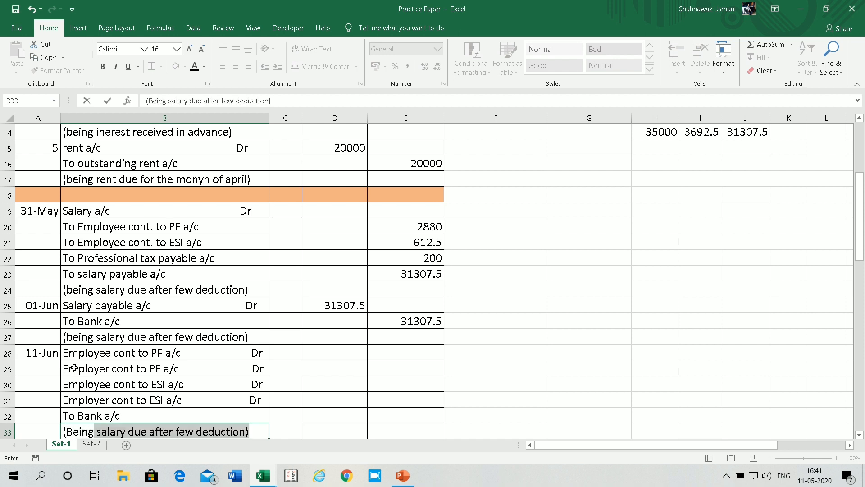
{"action": "type", "text": "PF a"}
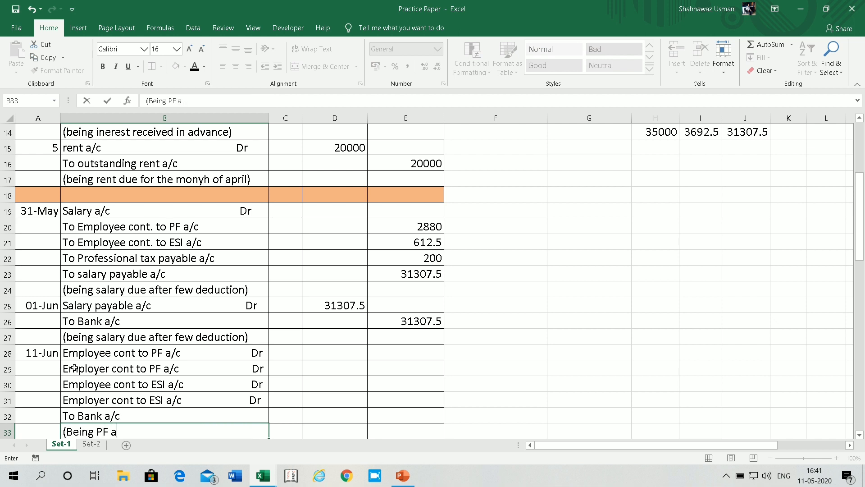
{"action": "type", "text": "nd ESI paid"}
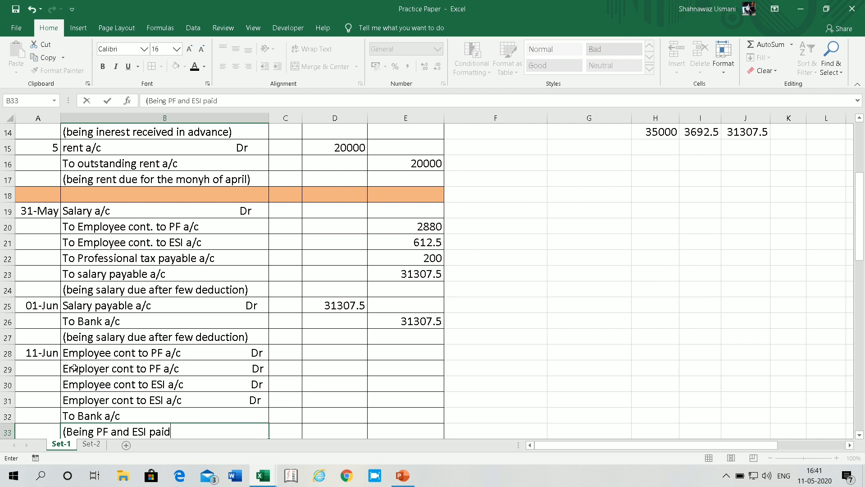
{"action": "type", "text": ")"}
Step: Link the PF debit amounts by formula: D28 to the employee PF credit in E20, and D29 to the employer PF amount in K9
{"action": "left_click", "coordinate": [339, 349]}
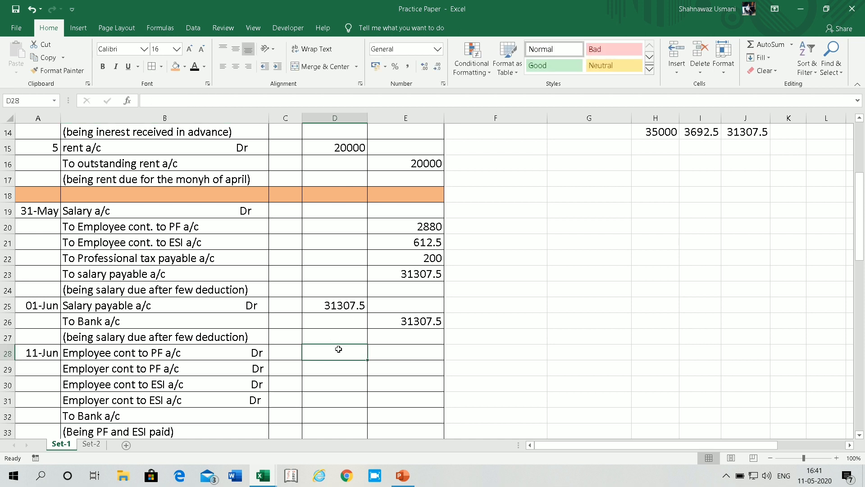
{"action": "type", "text": "="}
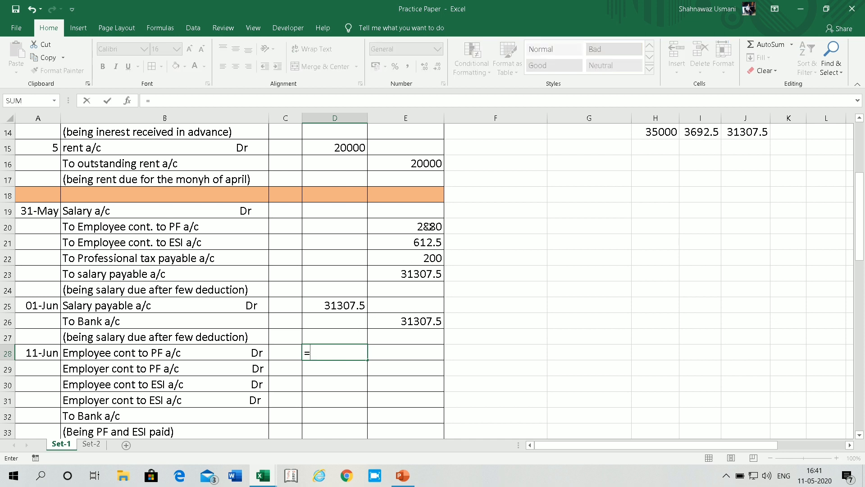
{"action": "left_click", "coordinate": [428, 228]}
{"action": "key", "text": "Return"}
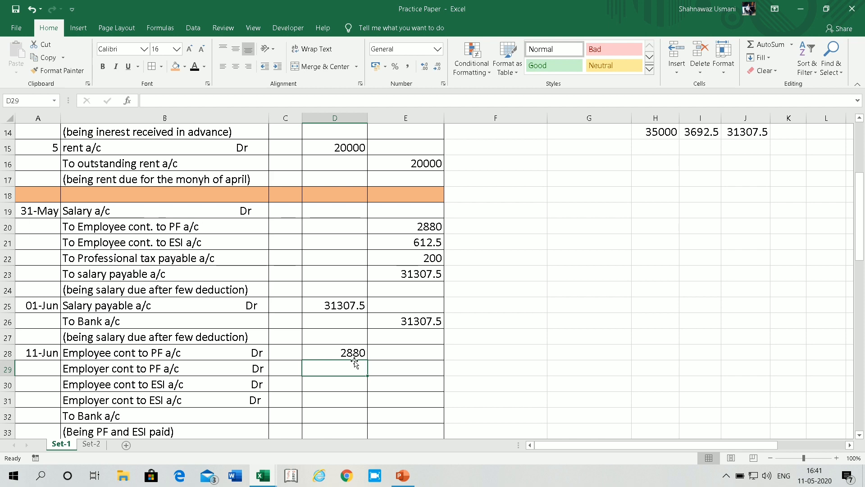
{"action": "type", "text": "="}
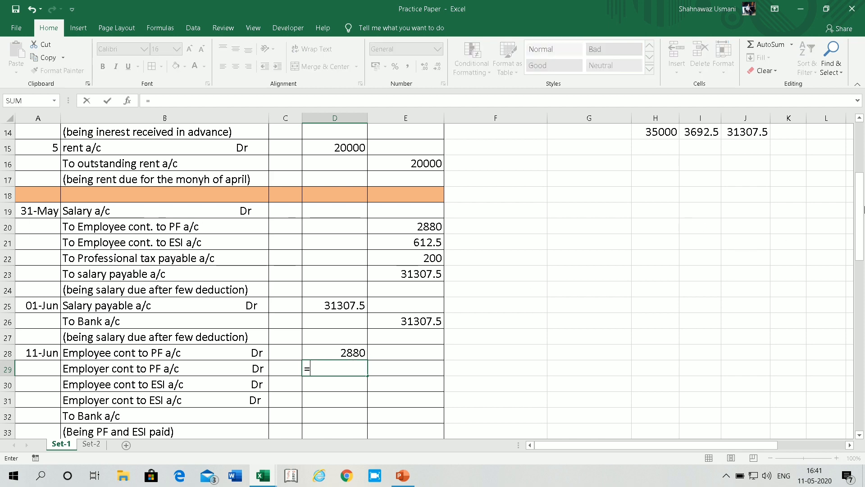
{"action": "left_click_drag", "start_coordinate": [860, 198], "coordinate": [860, 157]}
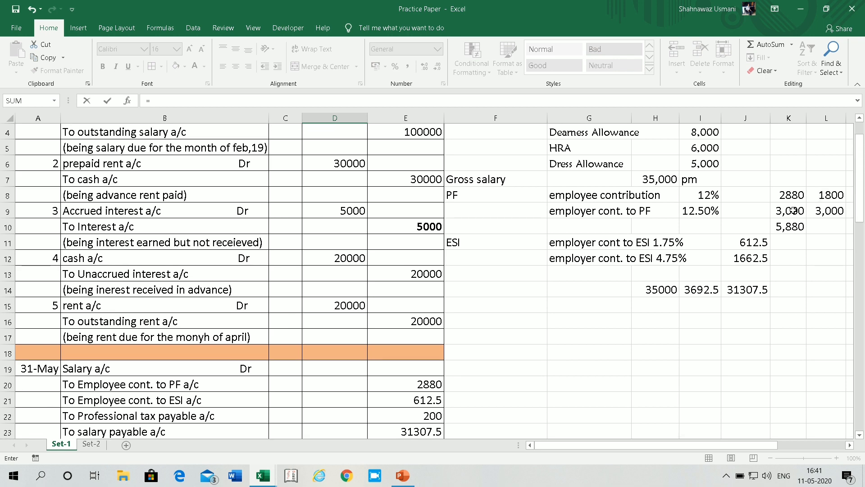
{"action": "left_click", "coordinate": [793, 210]}
{"action": "key", "text": "Return"}
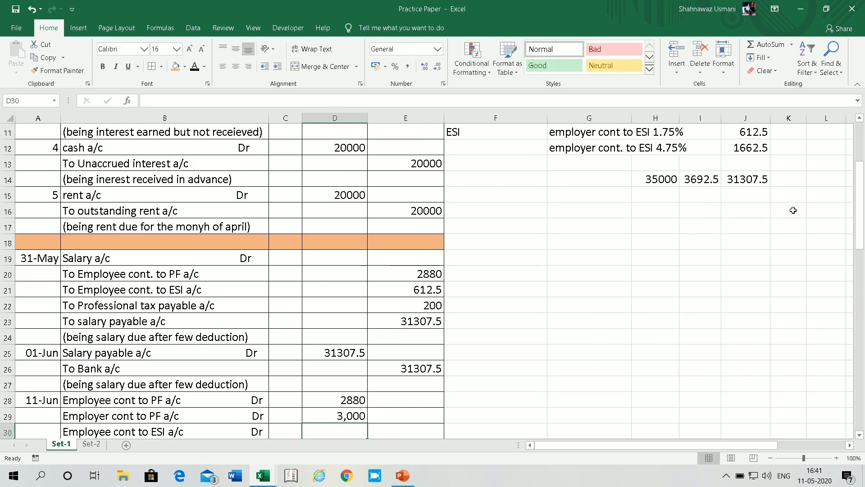
Step: Link the employee ESI debit amount in D30 to the 1.75% ESI contribution in J11 by formula
{"action": "left_click", "coordinate": [500, 365]}
{"action": "key", "text": "Down"}
{"action": "key", "text": "Down"}
{"action": "key", "text": "Down"}
{"action": "key", "text": "Down"}
{"action": "key", "text": "Down"}
{"action": "key", "text": "Down"}
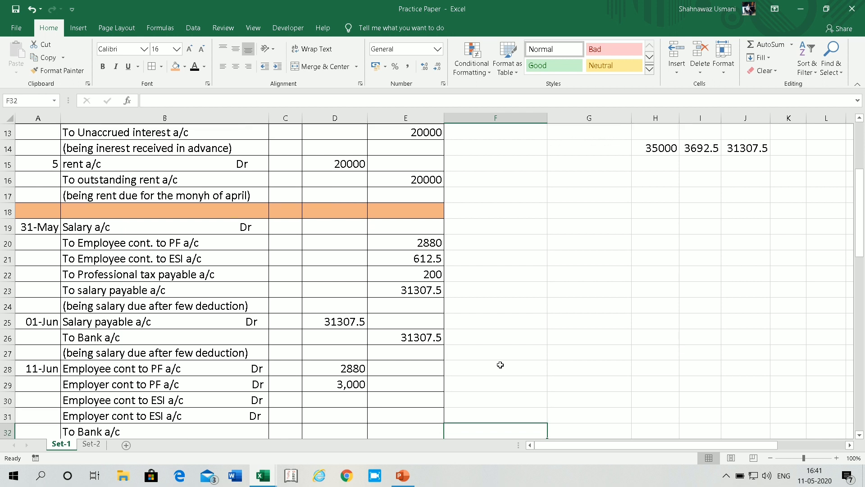
{"action": "left_click", "coordinate": [358, 402]}
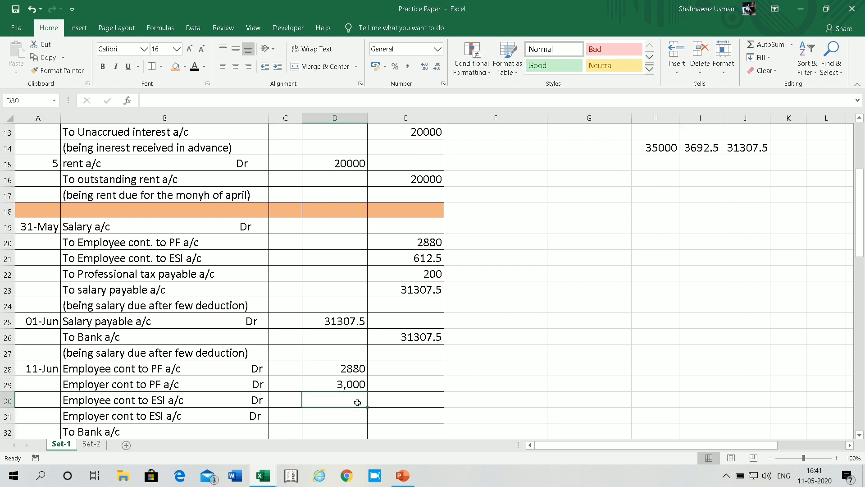
{"action": "type", "text": "="}
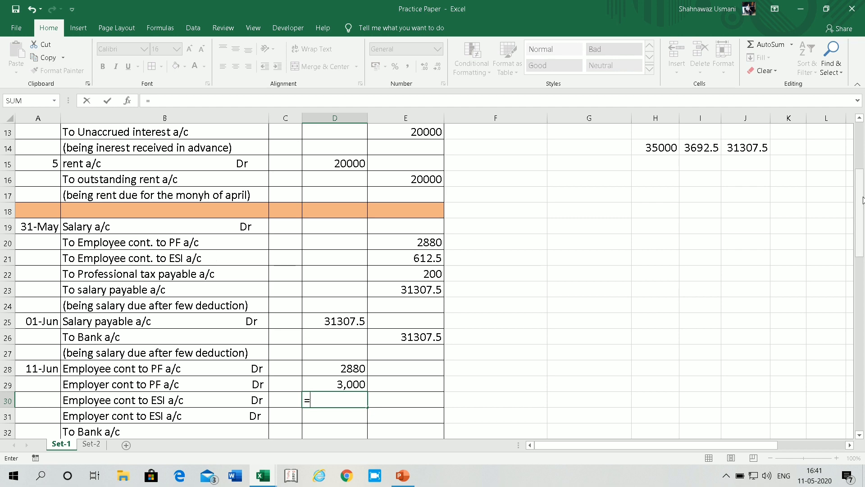
{"action": "left_click_drag", "start_coordinate": [862, 198], "coordinate": [858, 151]}
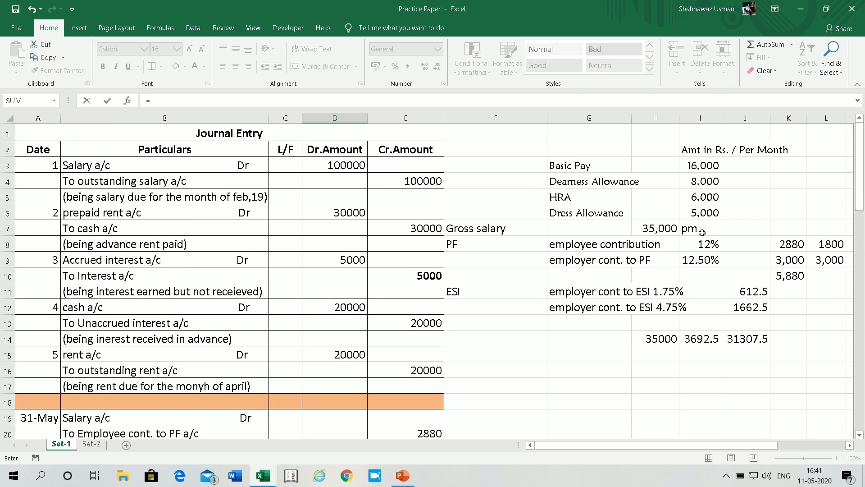
{"action": "left_click", "coordinate": [748, 292]}
{"action": "key", "text": "Return"}
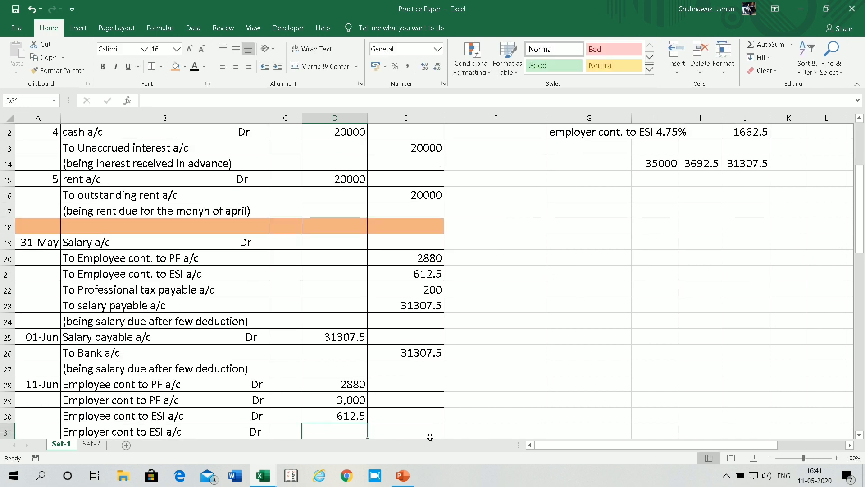
Step: Link the employer ESI debit amount in D31 to the 4.75% ESI contribution in J12 by formula
{"action": "type", "text": "="}
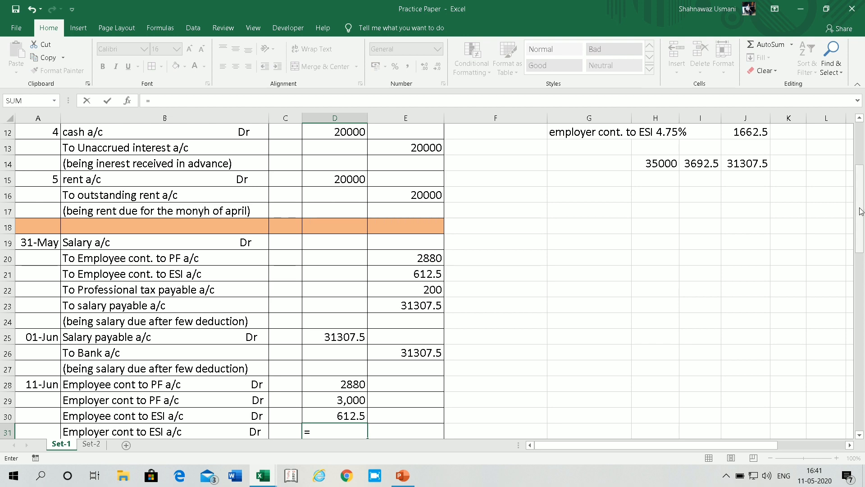
{"action": "scroll", "coordinate": [861, 211], "scroll_direction": "up", "scroll_amount": 2}
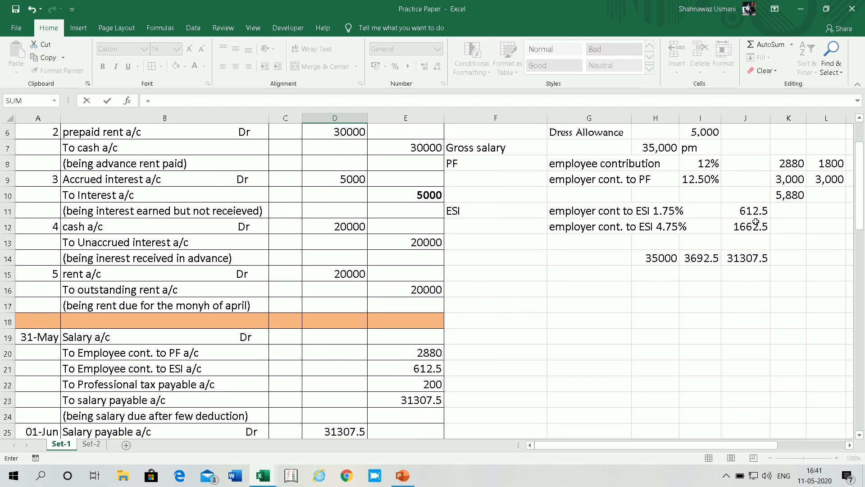
{"action": "left_click", "coordinate": [755, 222]}
{"action": "key", "text": "Return"}
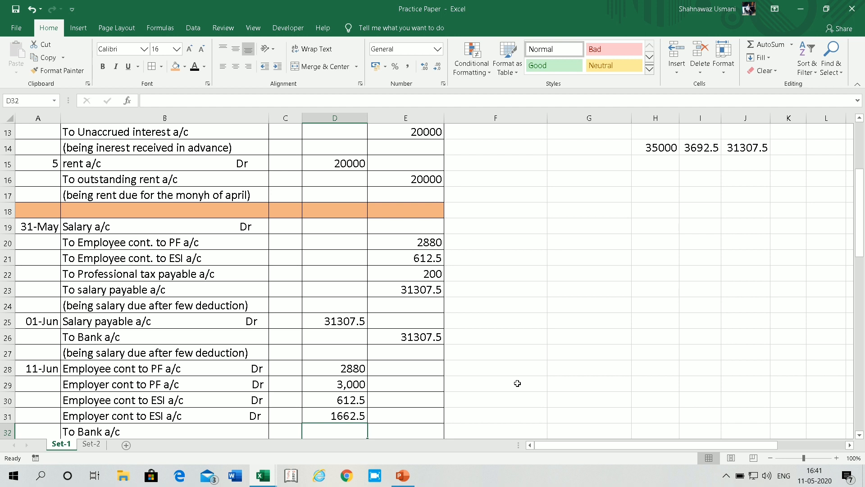
Step: Calculate the bank credit amount in E32 as the sum of the debits in D28:D31
{"action": "key", "text": "Down"}
{"action": "key", "text": "Right"}
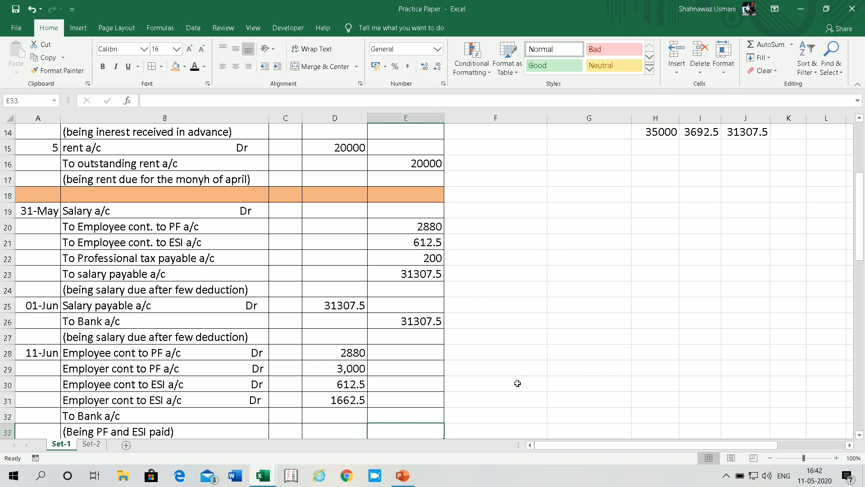
{"action": "key", "text": "Up"}
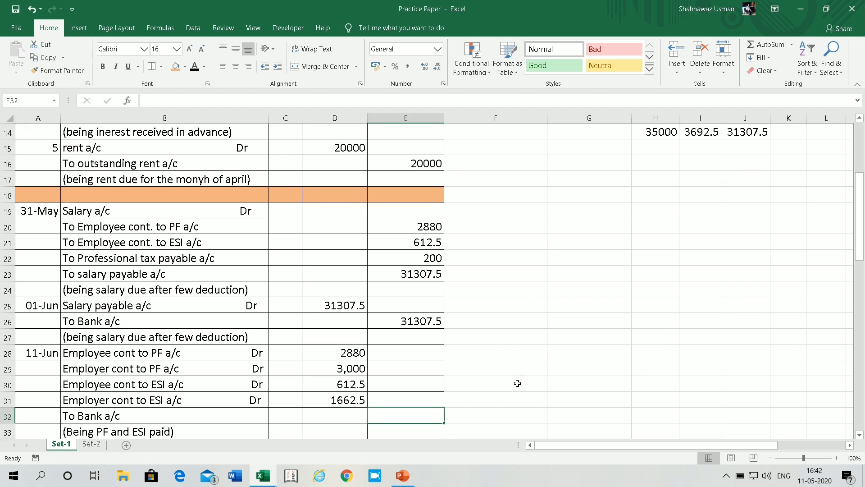
{"action": "type", "text": "=sum("}
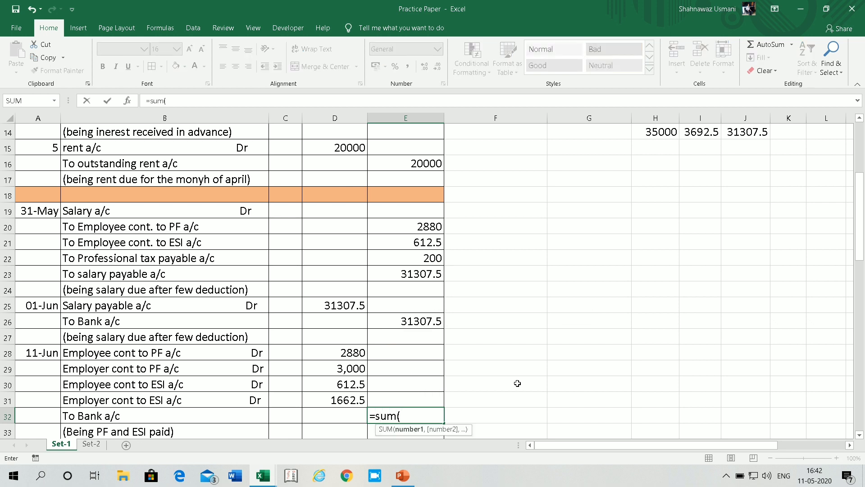
{"action": "left_click_drag", "start_coordinate": [351, 370], "coordinate": [351, 400]}
{"action": "type", "text": ")"}
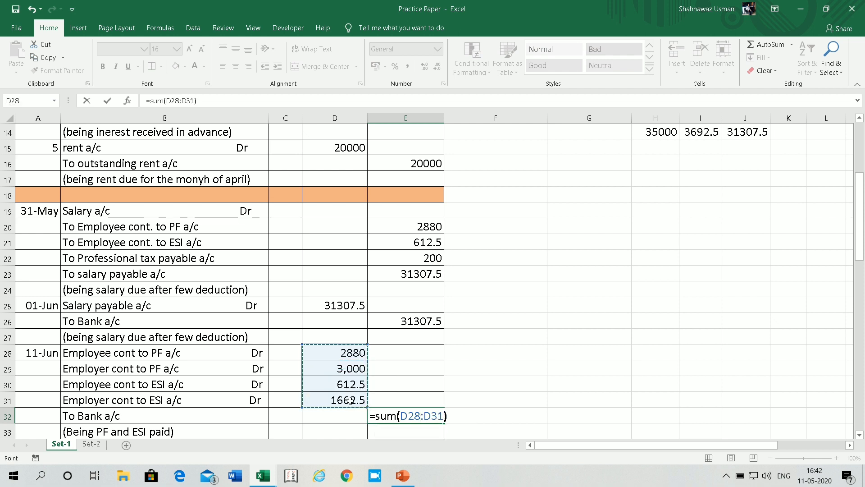
{"action": "key", "text": "Return"}
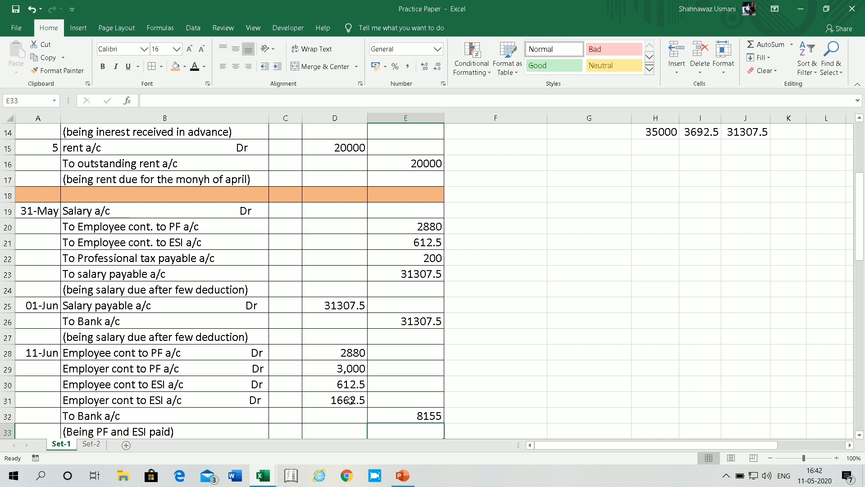
Step: Enter the date 15-6 in A34 to start the 15 June journal entry
{"action": "key", "text": "Down"}
{"action": "key", "text": "Down"}
{"action": "key", "text": "Down"}
{"action": "key", "text": "Down"}
{"action": "key", "text": "Down"}
{"action": "key", "text": "Down"}
{"action": "key", "text": "Down"}
{"action": "key", "text": "Down"}
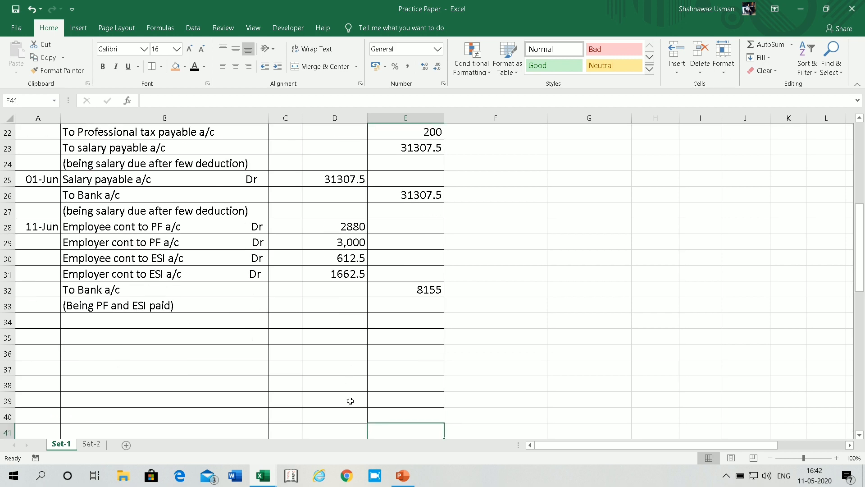
{"action": "left_click", "coordinate": [36, 318]}
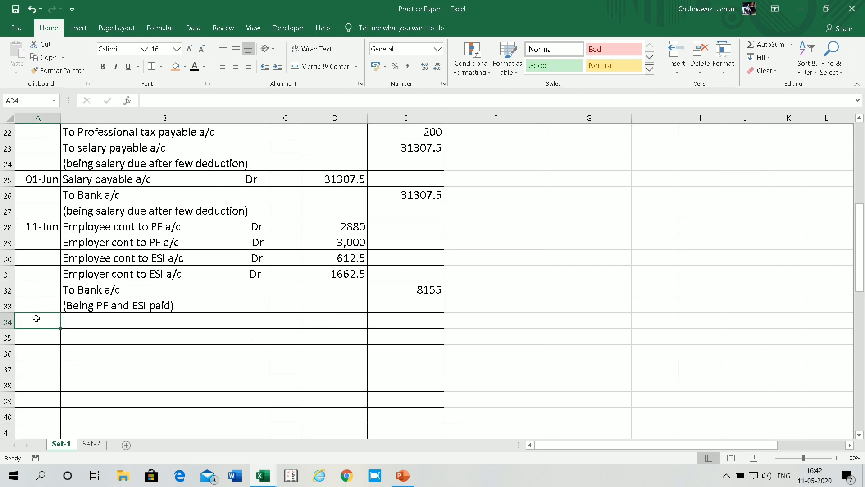
{"action": "type", "text": "15"}
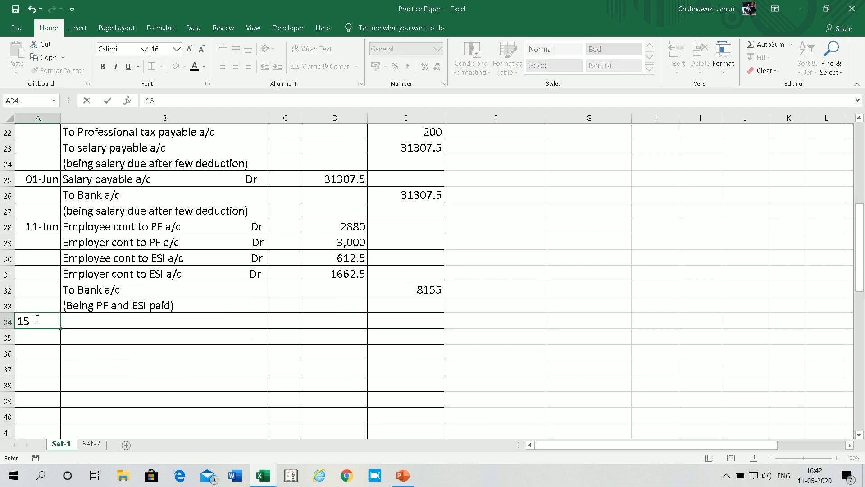
{"action": "type", "text": "-6"}
{"action": "key", "text": "Return"}
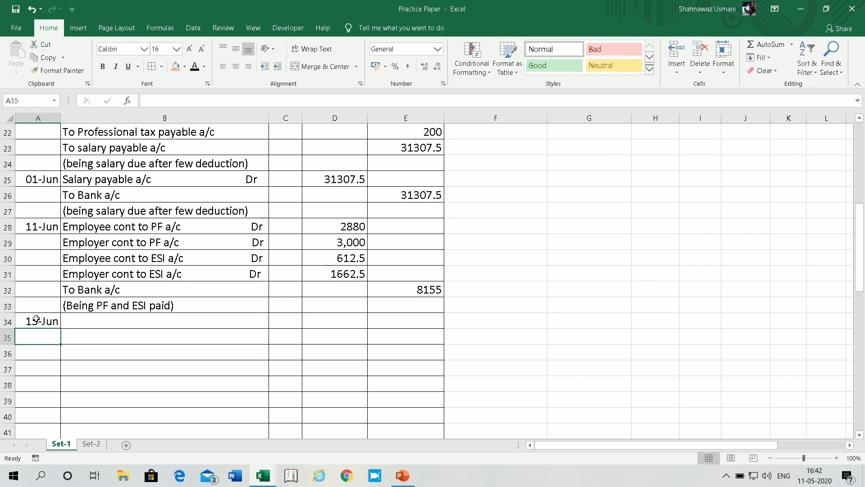
Step: Enter the debit line "Professional tax payable a/c Dr" in B34
{"action": "left_click", "coordinate": [82, 322]}
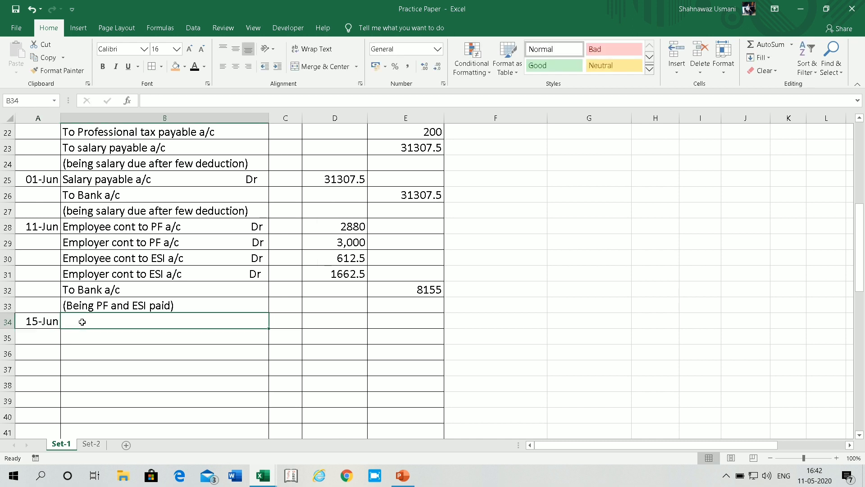
{"action": "type", "text": "Profe"}
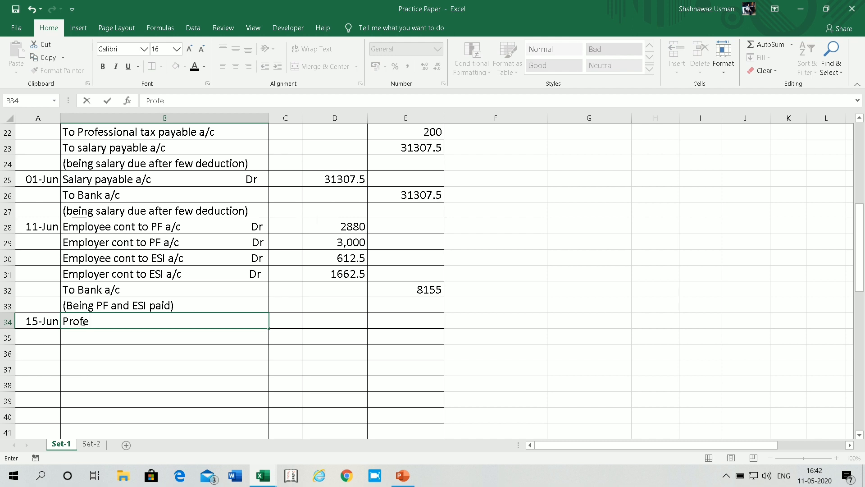
{"action": "type", "text": "ssional tax pa"}
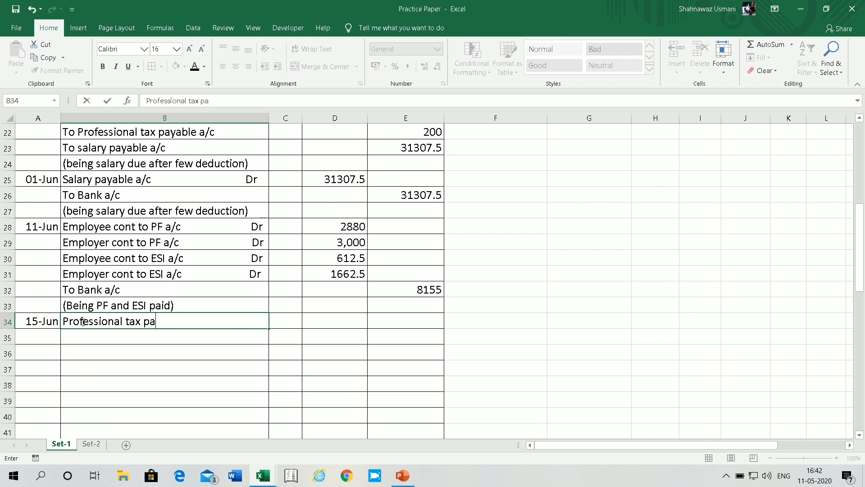
{"action": "type", "text": "yable a/c                 Dr"}
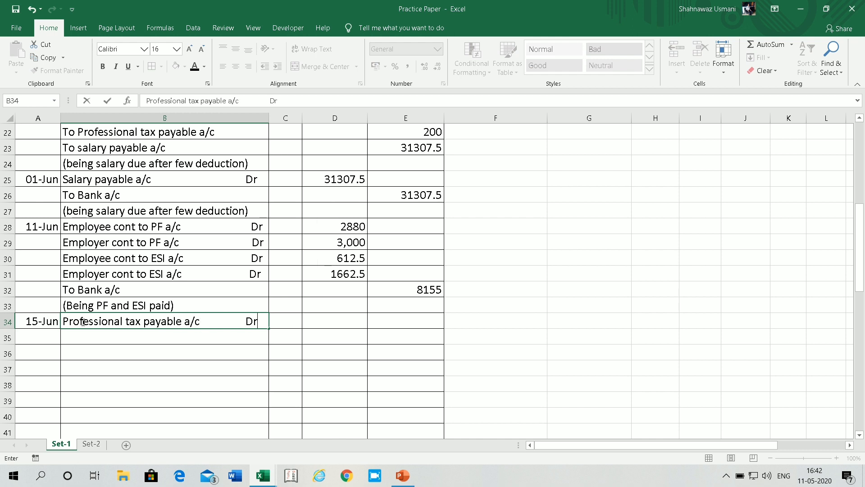
{"action": "key", "text": "Return"}
Step: Enter the credit line "To Bank a/c" in B35 for the 15 June entry
{"action": "type", "text": "To "}
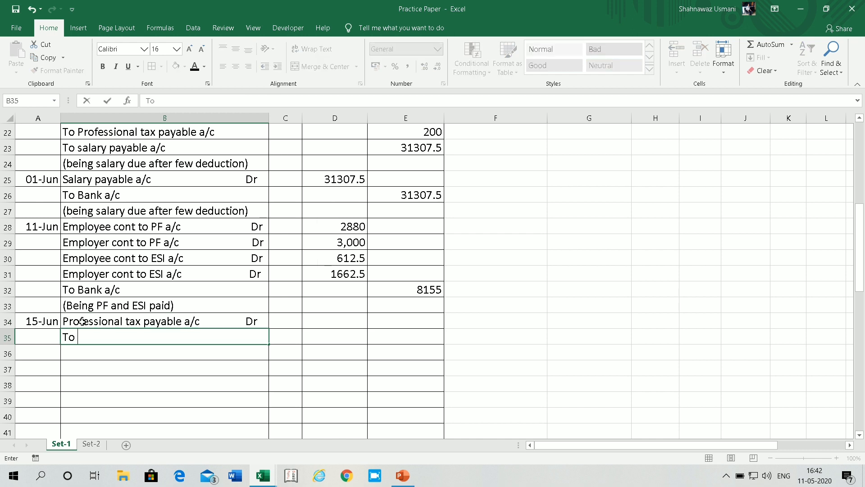
{"action": "type", "text": "Bank a/c"}
{"action": "key", "text": "Return"}
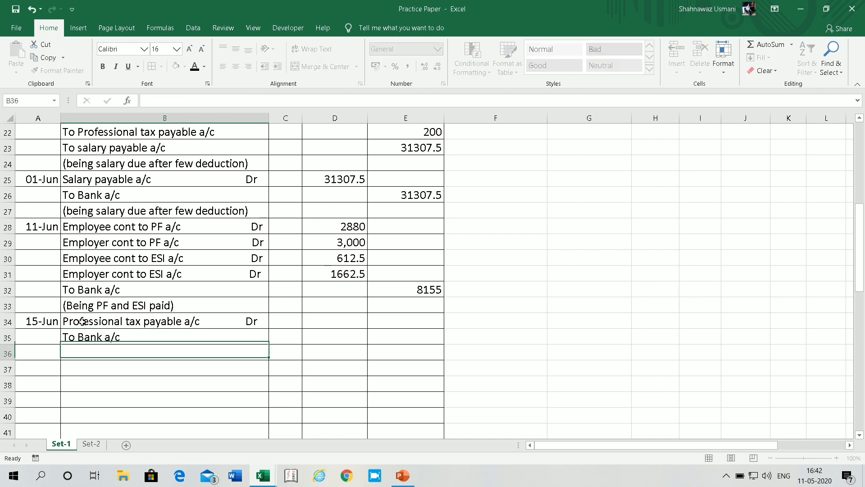
Step: Enter the narration "(being professional tax paid)" in B36 beneath the 15 June entry
{"action": "type", "text": "(be"}
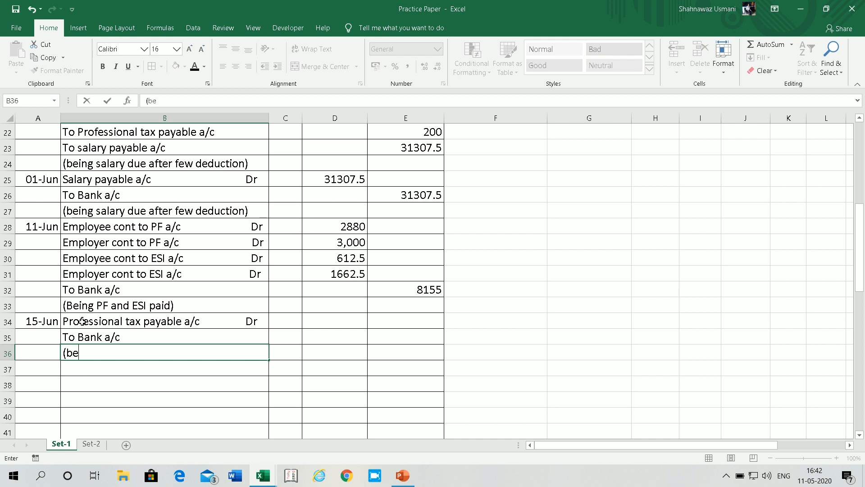
{"action": "type", "text": "ing professiona"}
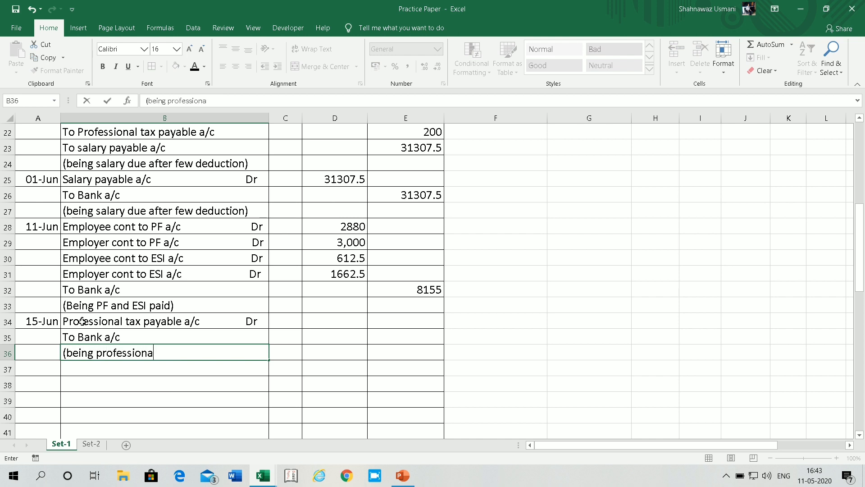
{"action": "type", "text": "l tax paid)"}
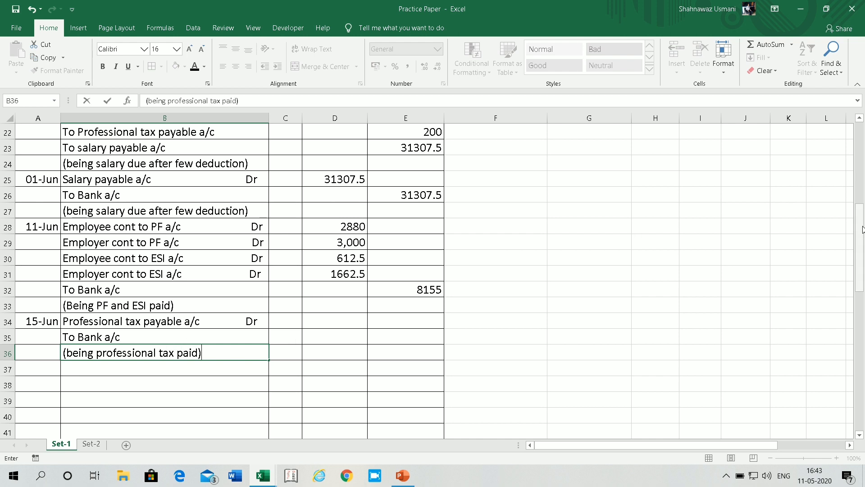
Step: Enter 200 as the professional tax debit in D34 and 200 as the bank credit in E35
{"action": "mouse_move", "coordinate": [863, 230]}
{"action": "left_mouse_down"}
{"action": "mouse_move", "coordinate": [859, 183]}
{"action": "mouse_move", "coordinate": [863, 226]}
{"action": "left_mouse_up"}
{"action": "left_click", "coordinate": [432, 306]}
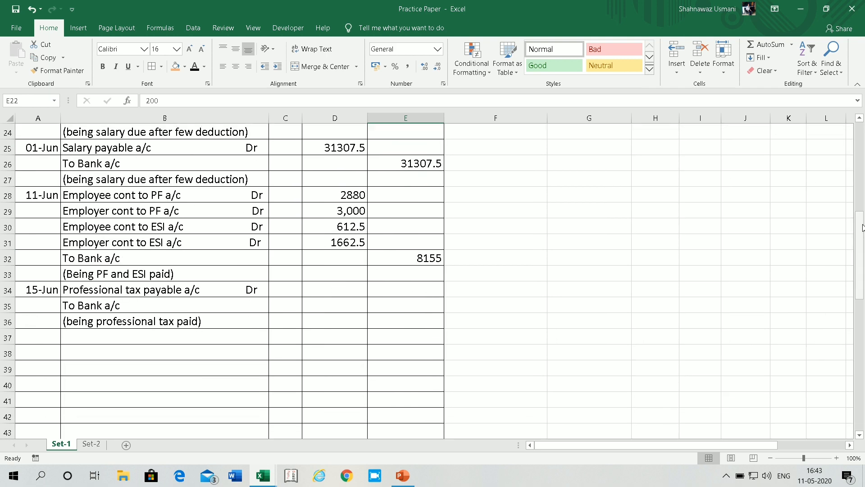
{"action": "left_click", "coordinate": [350, 286]}
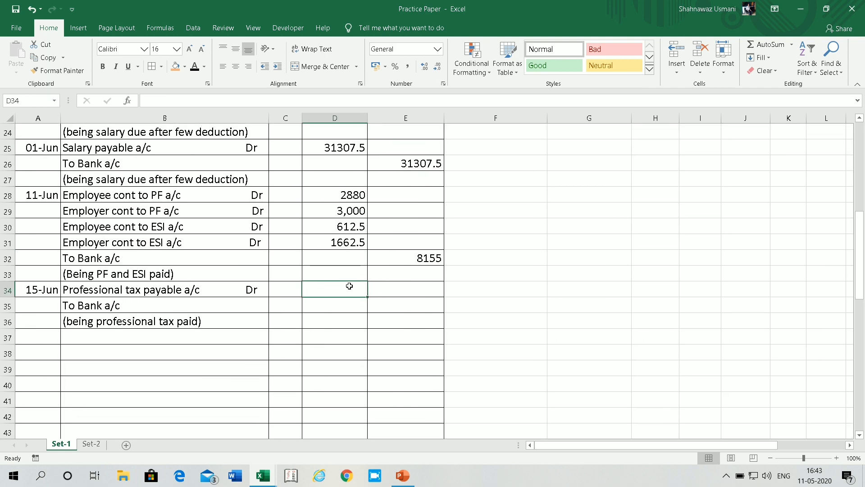
{"action": "type", "text": "200"}
{"action": "key", "text": "Return"}
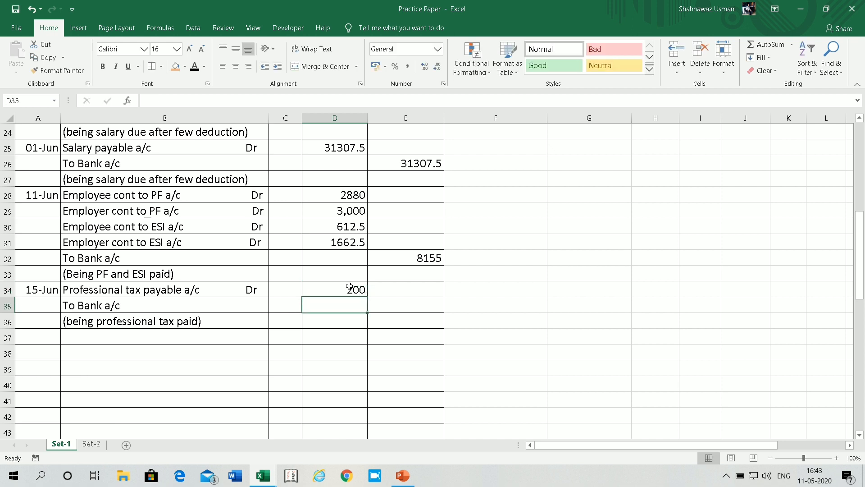
{"action": "left_click", "coordinate": [417, 302]}
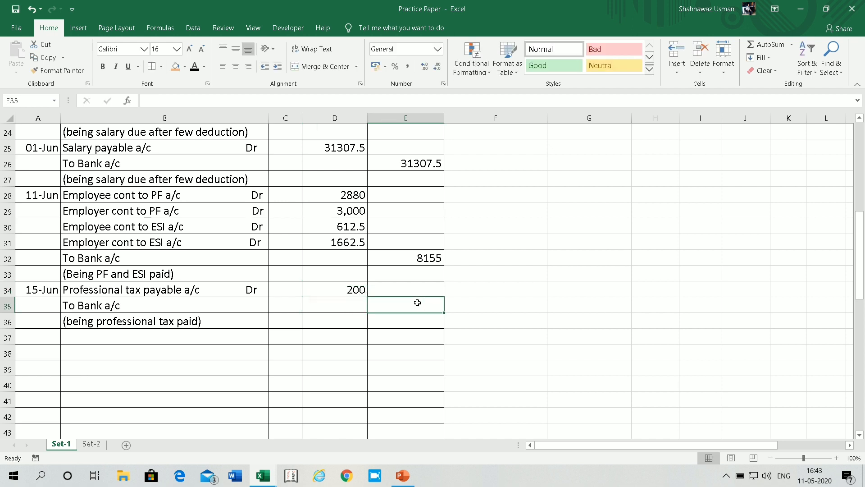
{"action": "type", "text": "200"}
{"action": "key", "text": "Return"}
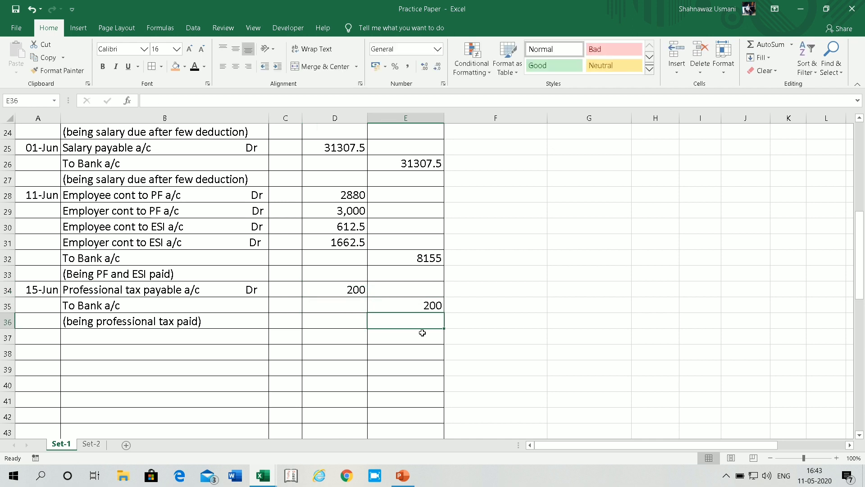
Step: Review the journal entries and salary calculations on the Set-1 sheet, and look at the Set-2 sheet
{"action": "left_click_drag", "start_coordinate": [862, 246], "coordinate": [864, 176]}
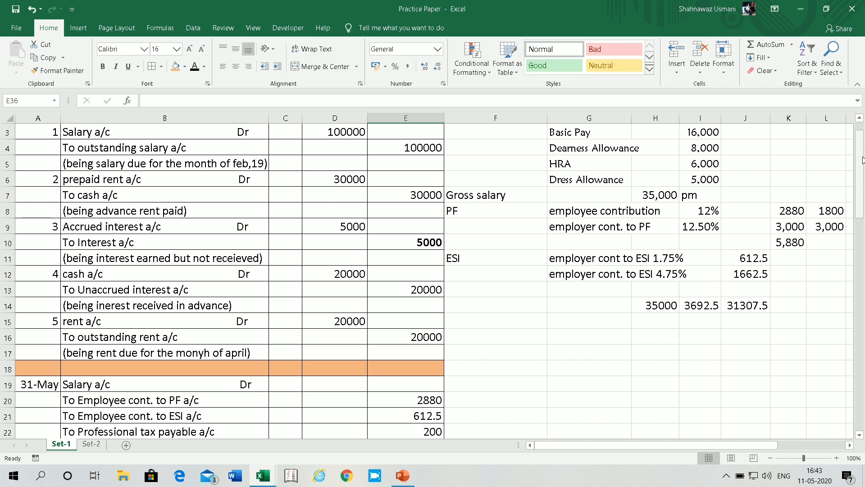
{"action": "left_click_drag", "start_coordinate": [862, 158], "coordinate": [863, 210]}
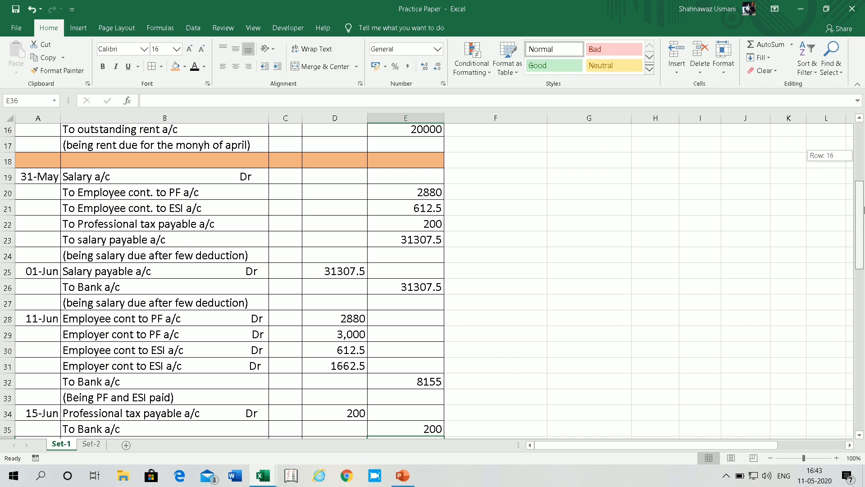
{"action": "left_click_drag", "start_coordinate": [863, 209], "coordinate": [864, 206]}
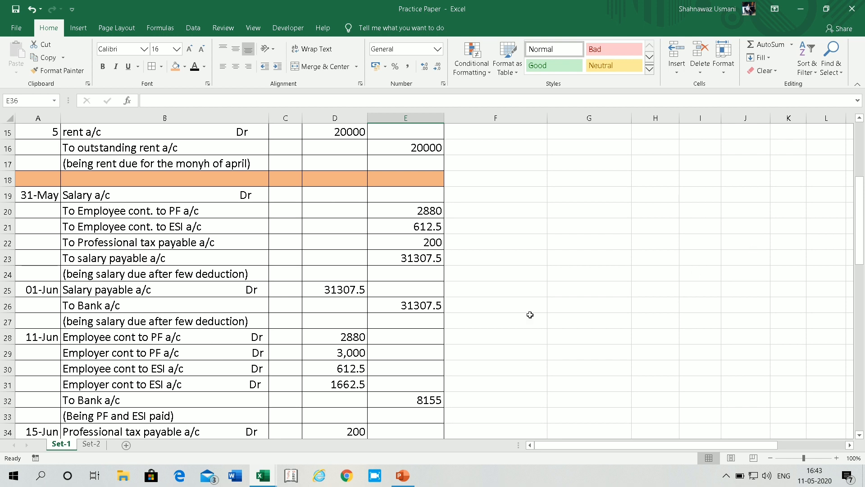
{"action": "left_click", "coordinate": [94, 447]}
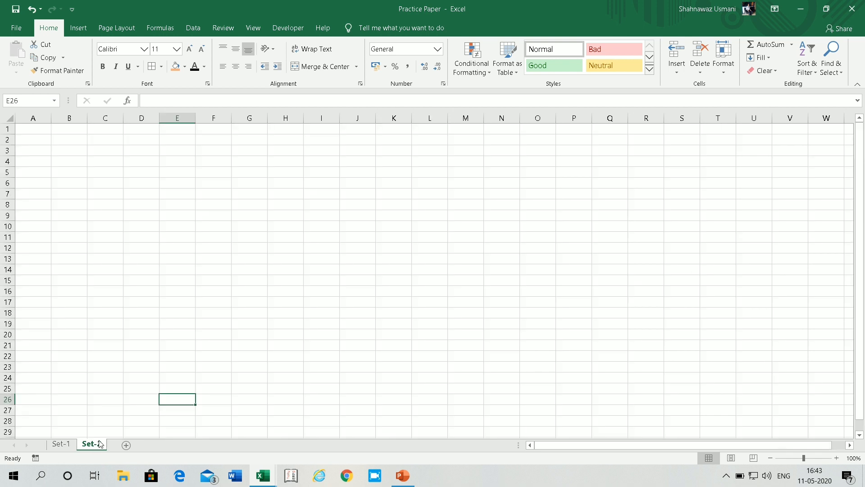
{"action": "left_click", "coordinate": [61, 446]}
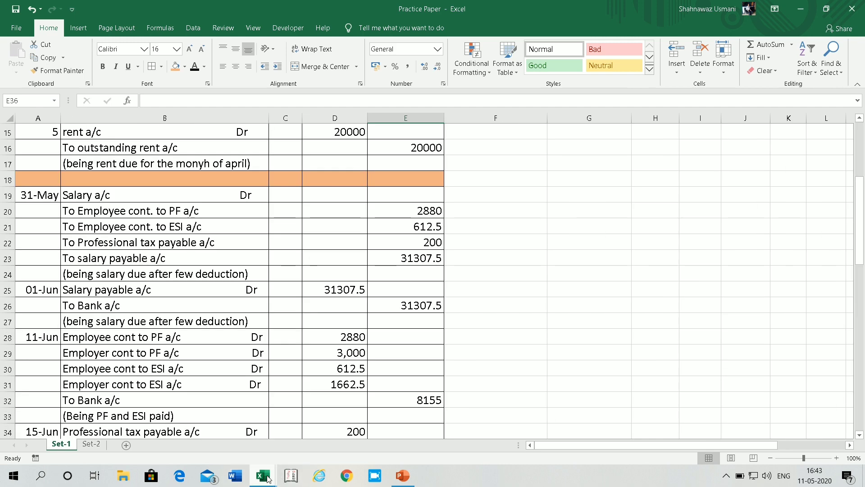
Step: Review both questions in the Practice Set-1 workbook and switch to the Ratio-1 presentation in PowerPoint
{"action": "mouse_move", "coordinate": [265, 477]}
{"action": "left_click", "coordinate": [293, 430]}
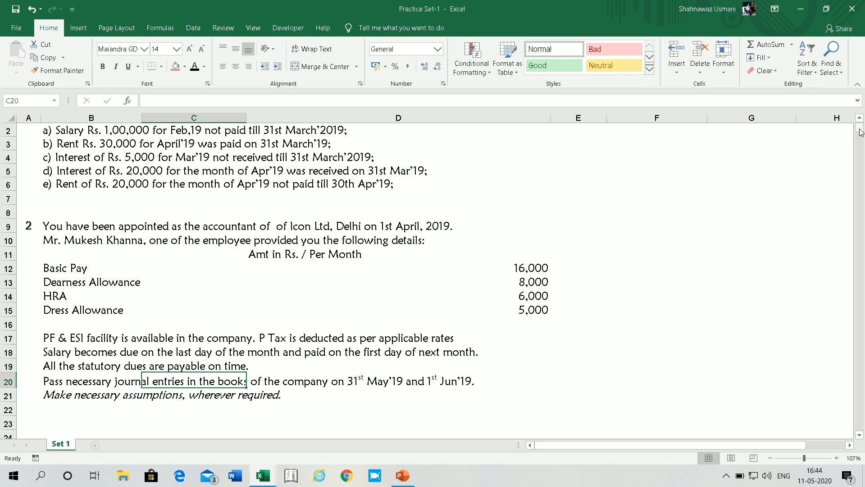
{"action": "scroll", "coordinate": [860, 131], "scroll_direction": "up", "scroll_amount": 1}
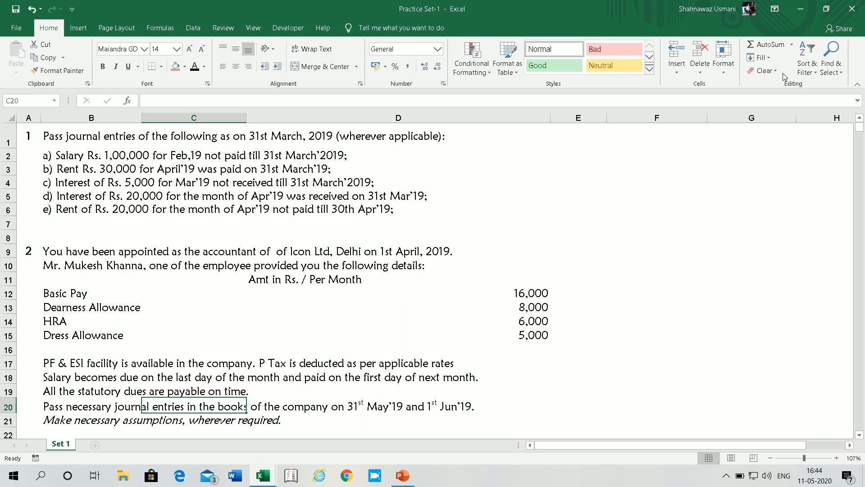
{"action": "left_click", "coordinate": [402, 475]}
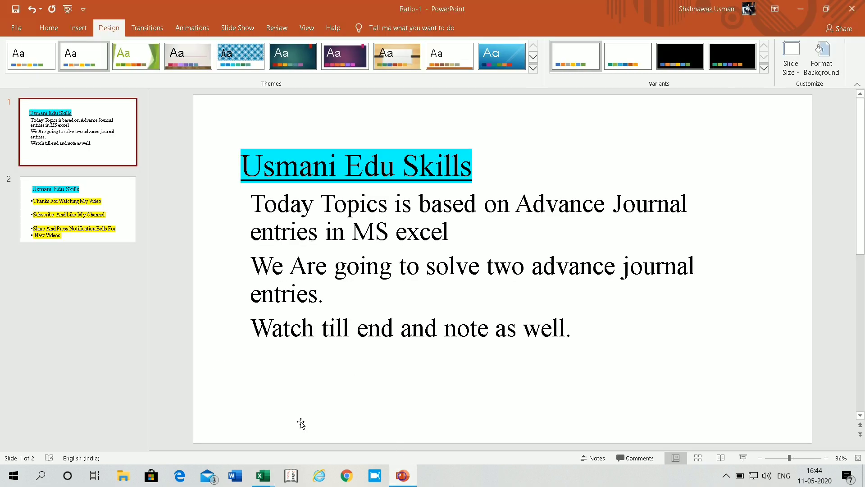